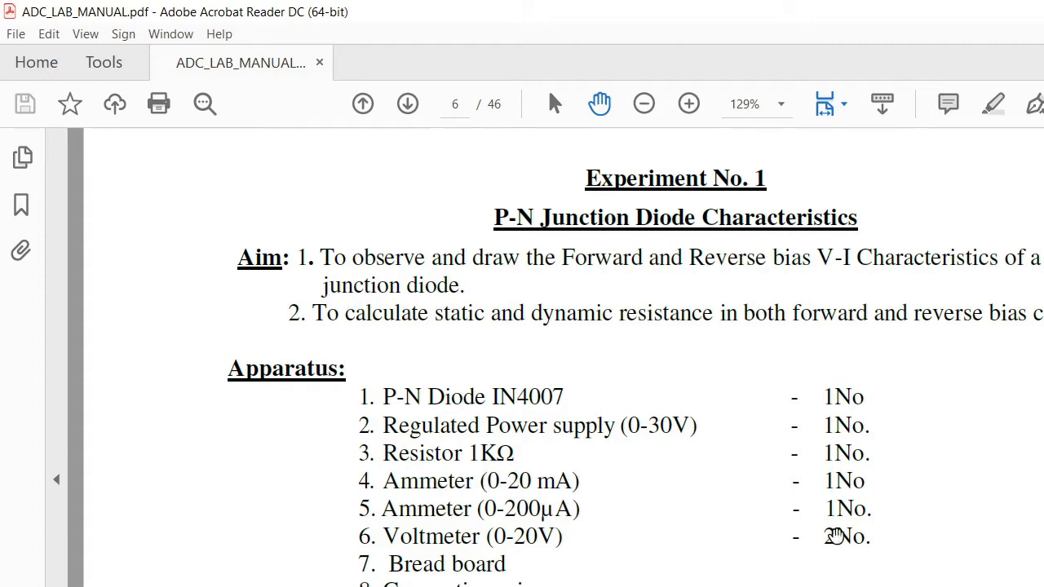
Read through the aim, apparatus list and theory of the P-N Junction Diode Characteristics experiment in the lab manual.
scroll(838, 536, down, 10)
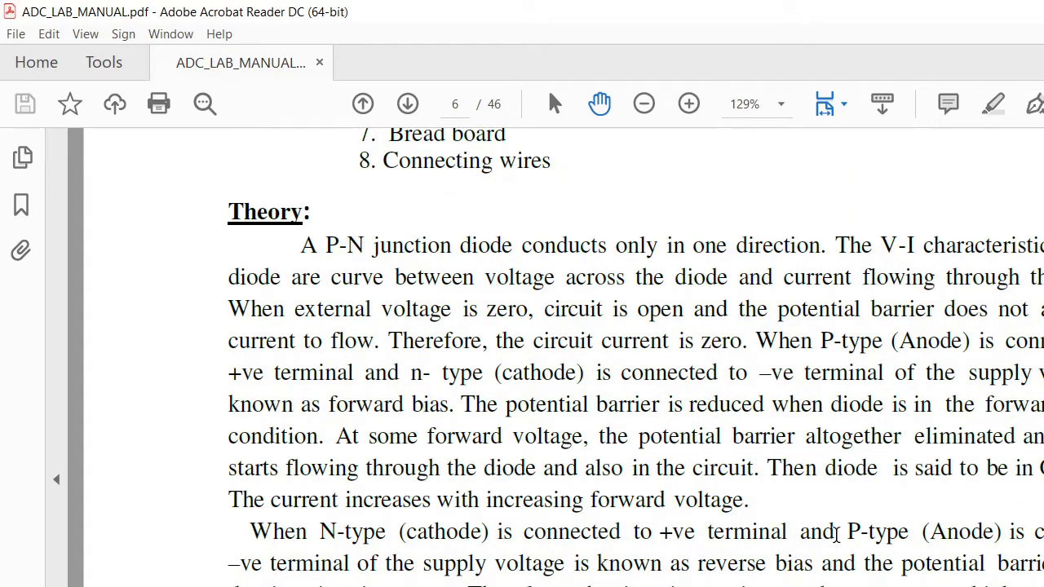
scroll(838, 535, down, 3)
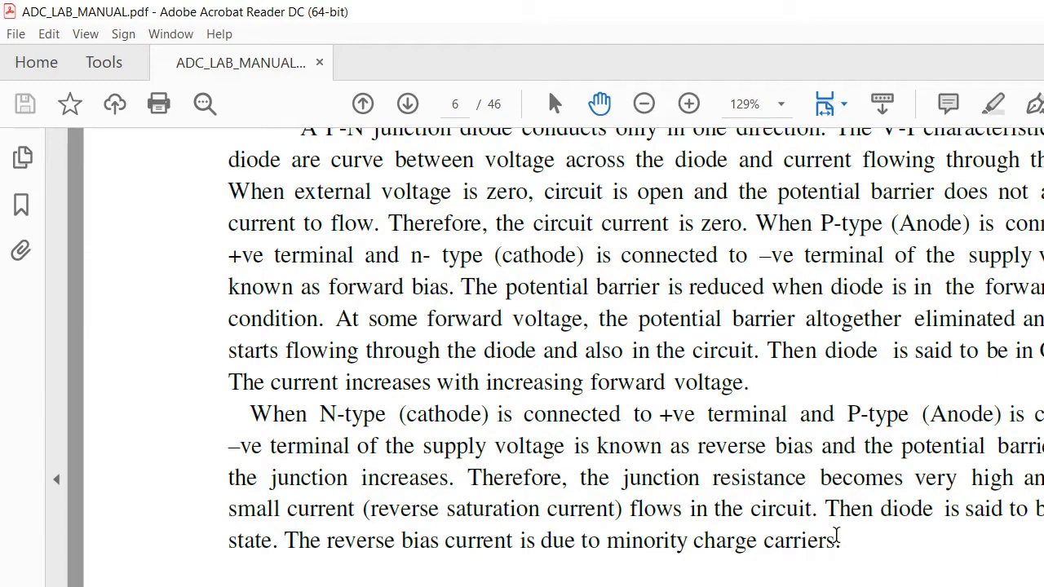
scroll(836, 539, down, 2)
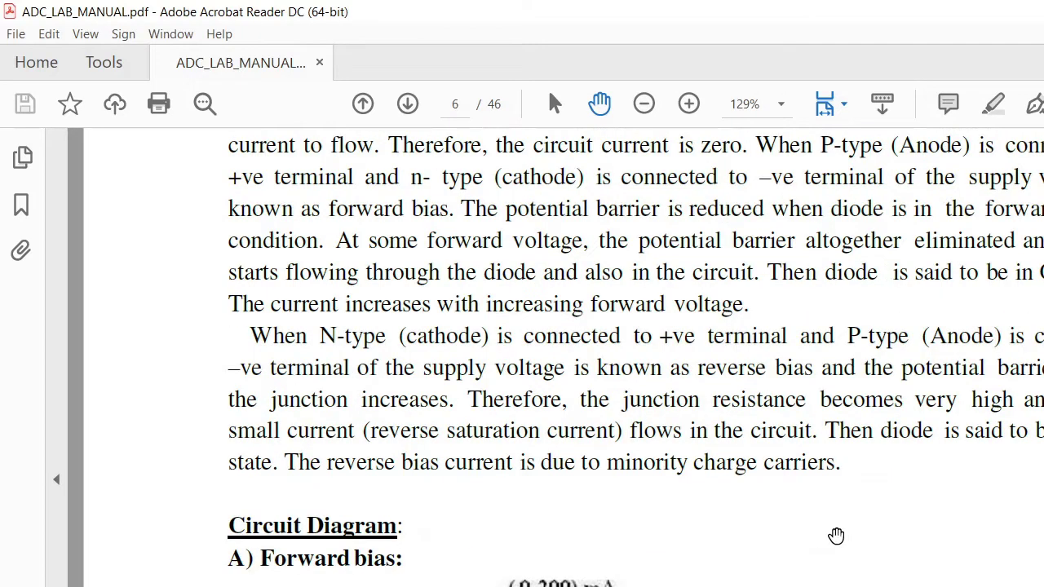
scroll(836, 535, down, 1)
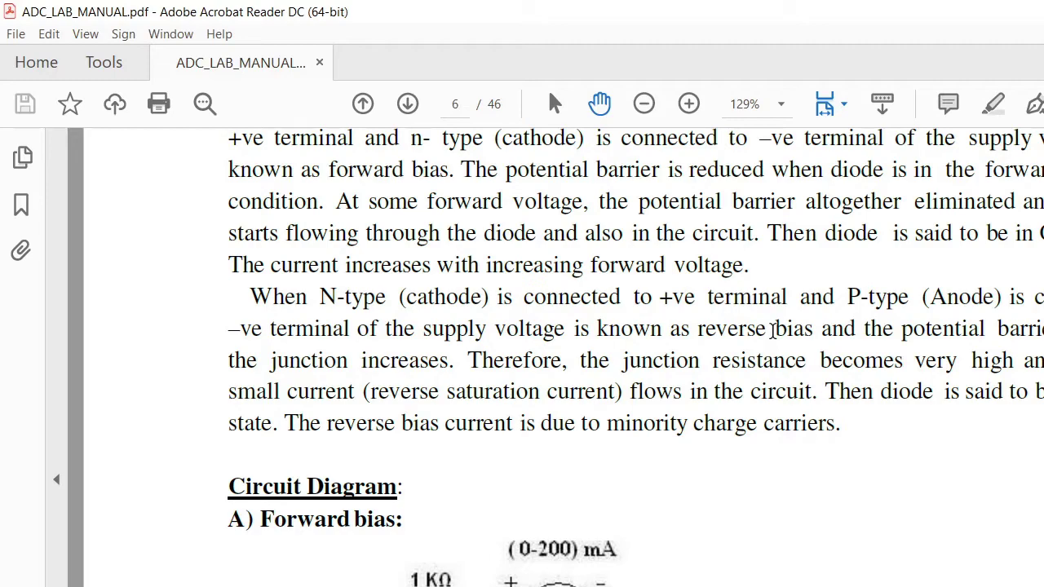
scroll(613, 522, up, 6)
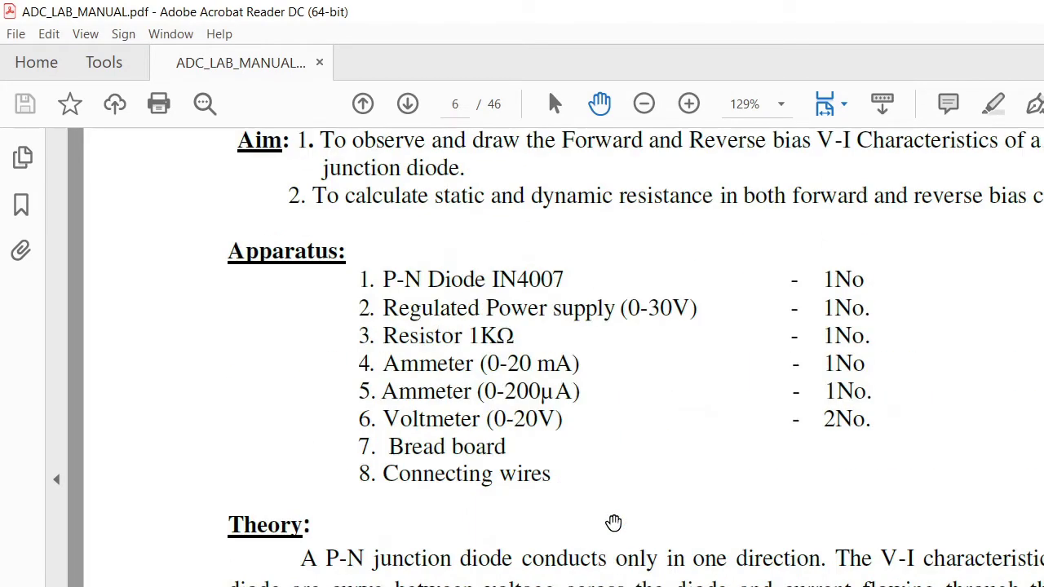
scroll(613, 522, up, 1)
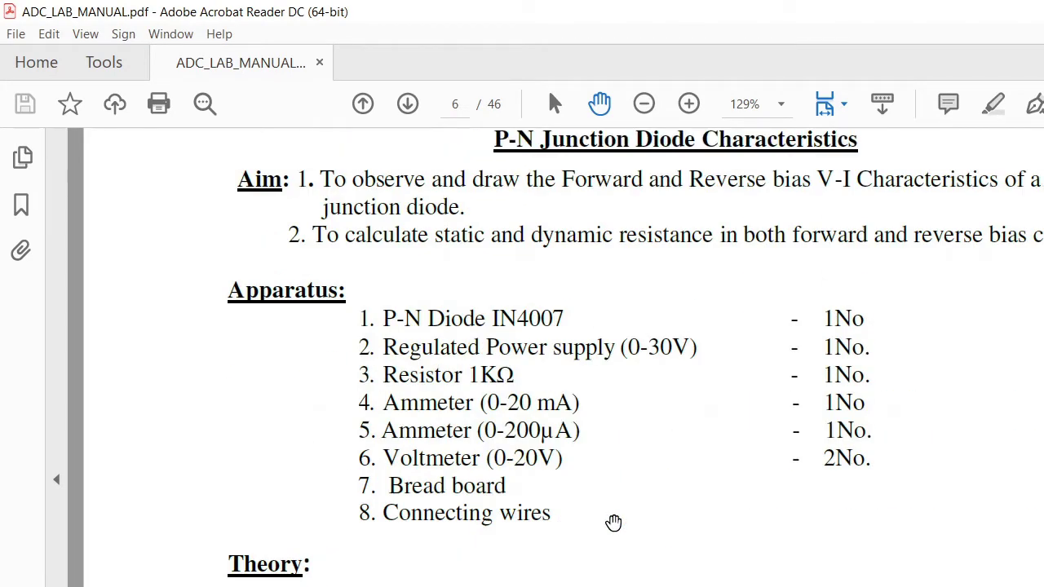
scroll(614, 522, up, 1)
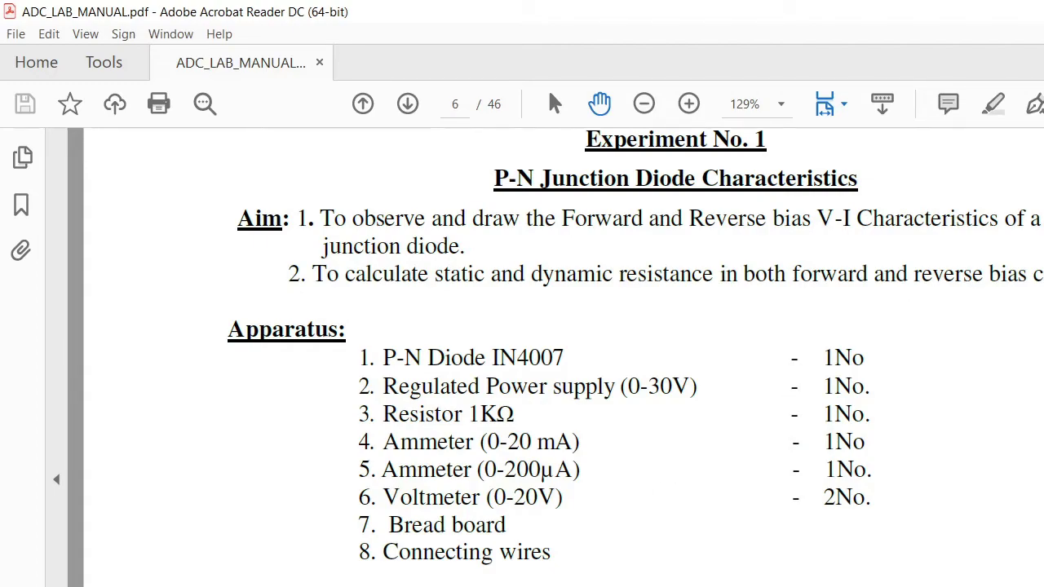
Switch from the lab manual to the desktop and launch Proteus 8 Professional.
key(super+d)
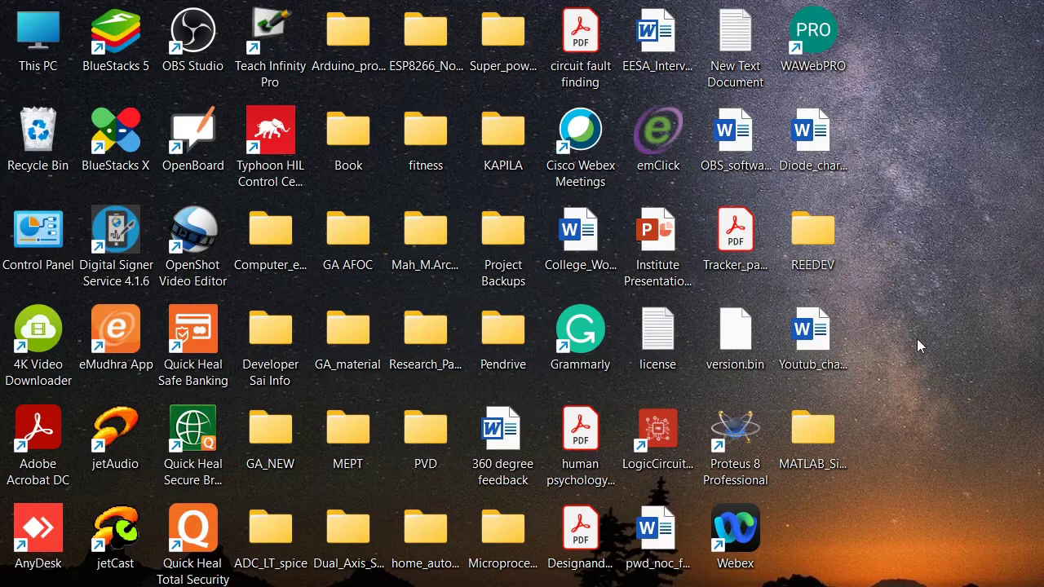
double_click(732, 441)
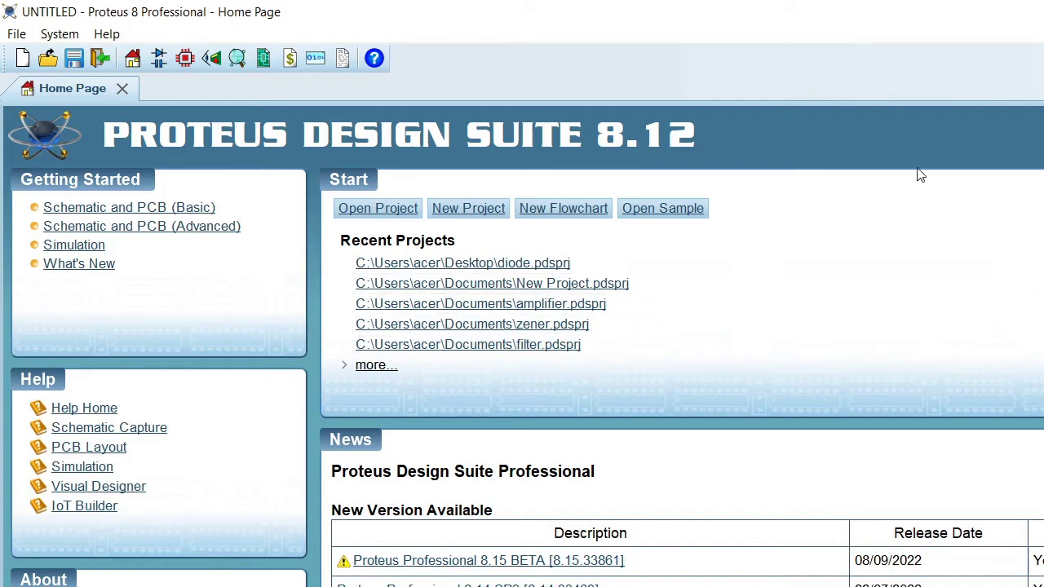
click(368, 214)
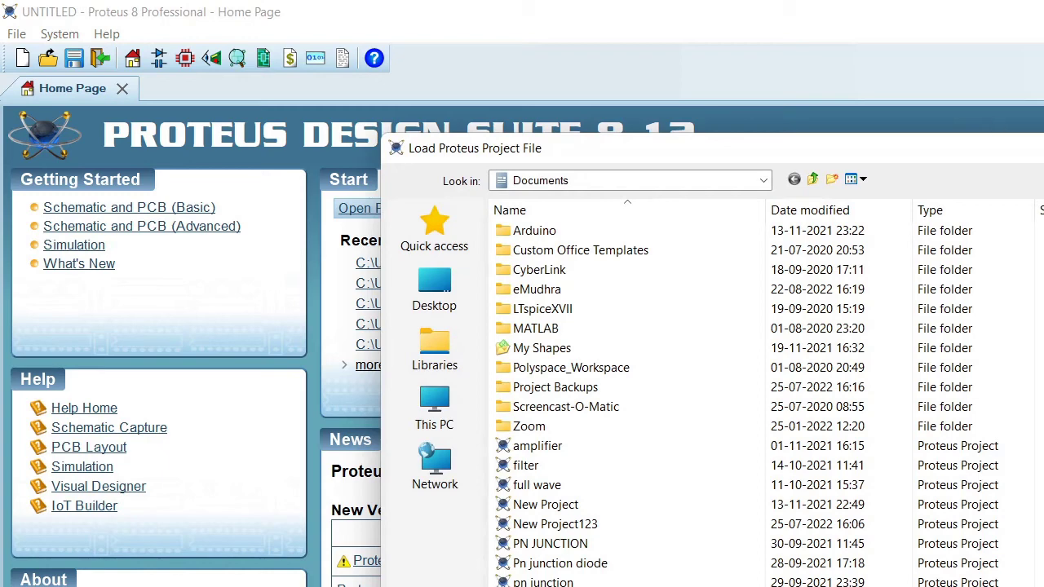
key(Escape)
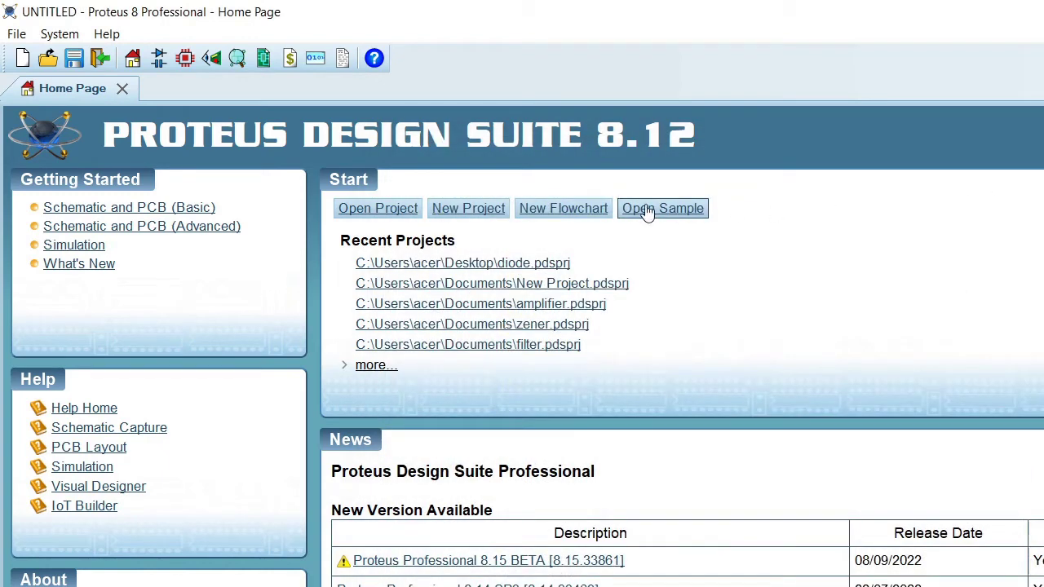
Start a new project and set its file name to diode.pdsprj.
click(483, 210)
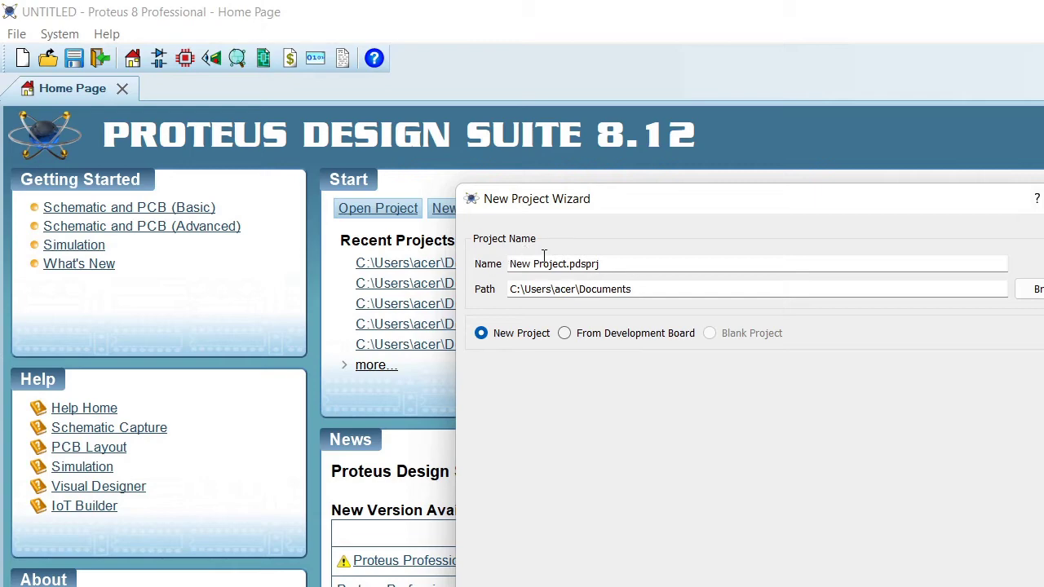
click(569, 264)
key(BackSpace)
key(BackSpace)
key(BackSpace)
key(BackSpace)
key(BackSpace)
key(BackSpace)
key(BackSpace)
key(BackSpace)
key(BackSpace)
key(BackSpace)
key(BackSpace)
text(diode)
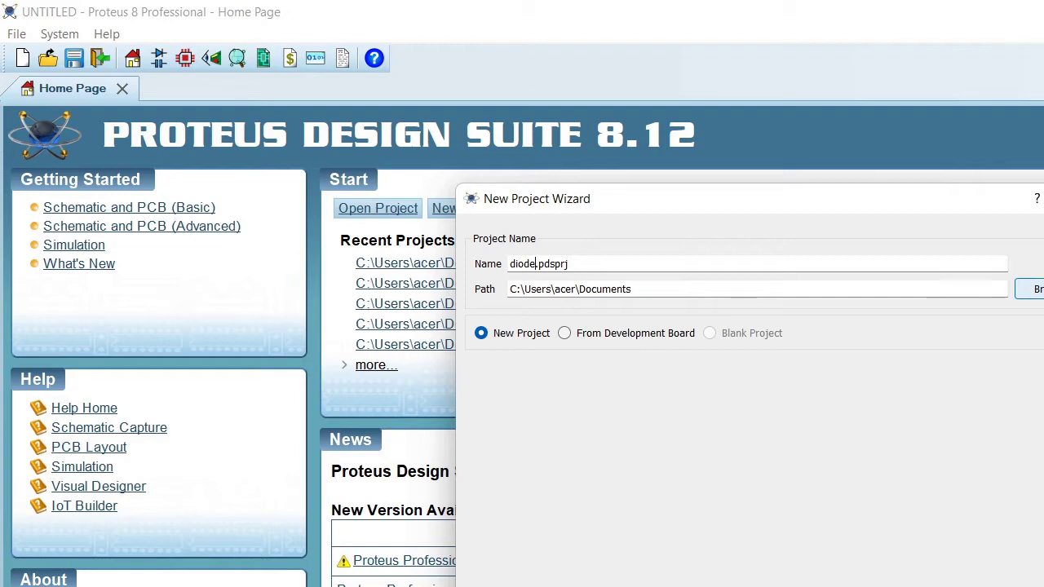
Set the project's save path to the Desktop folder and replace the existing project of the same name.
click(1031, 289)
scroll(559, 370, up, 2)
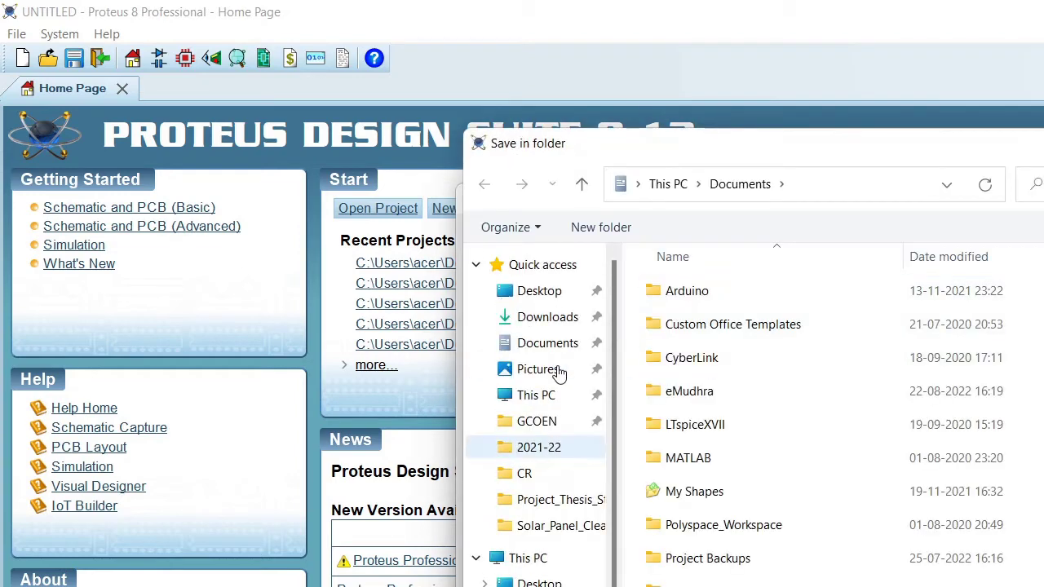
click(559, 294)
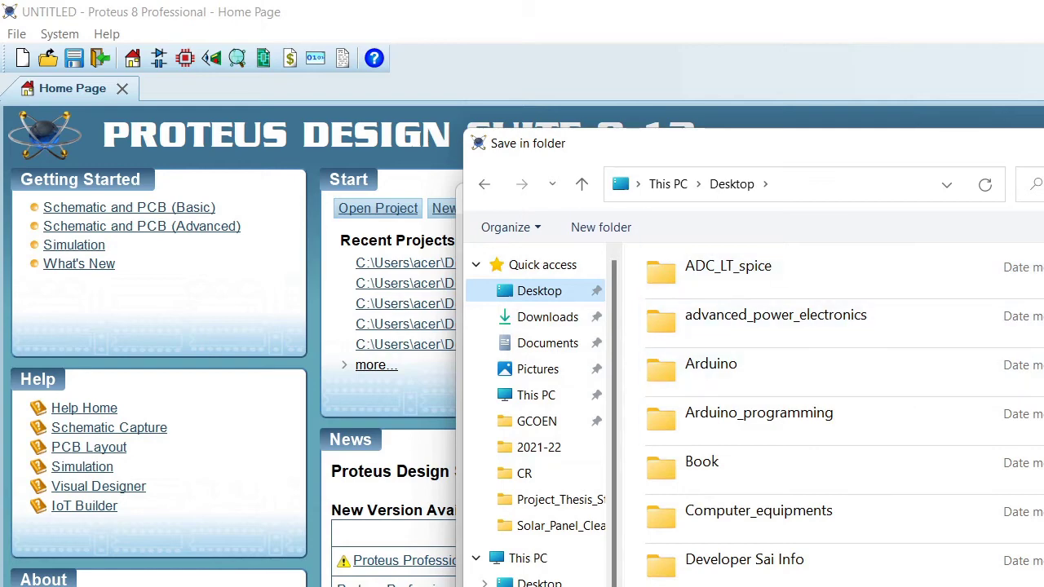
key(Return)
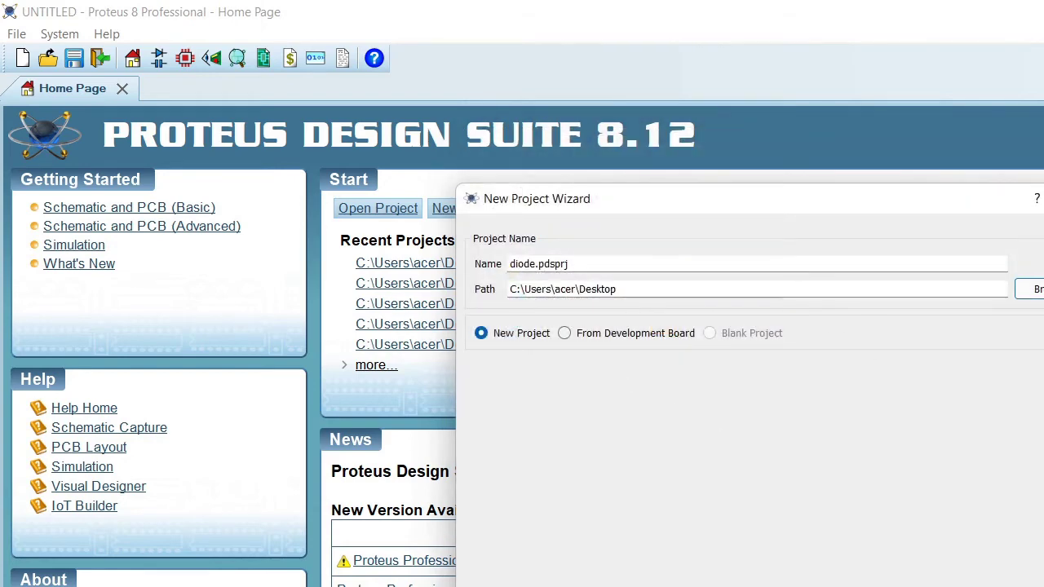
key(Return)
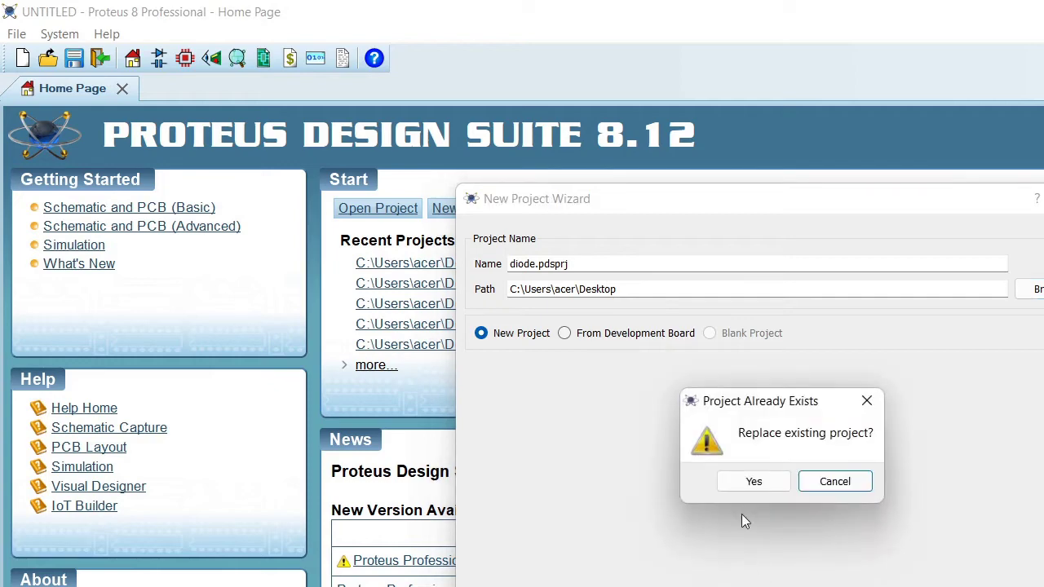
click(752, 483)
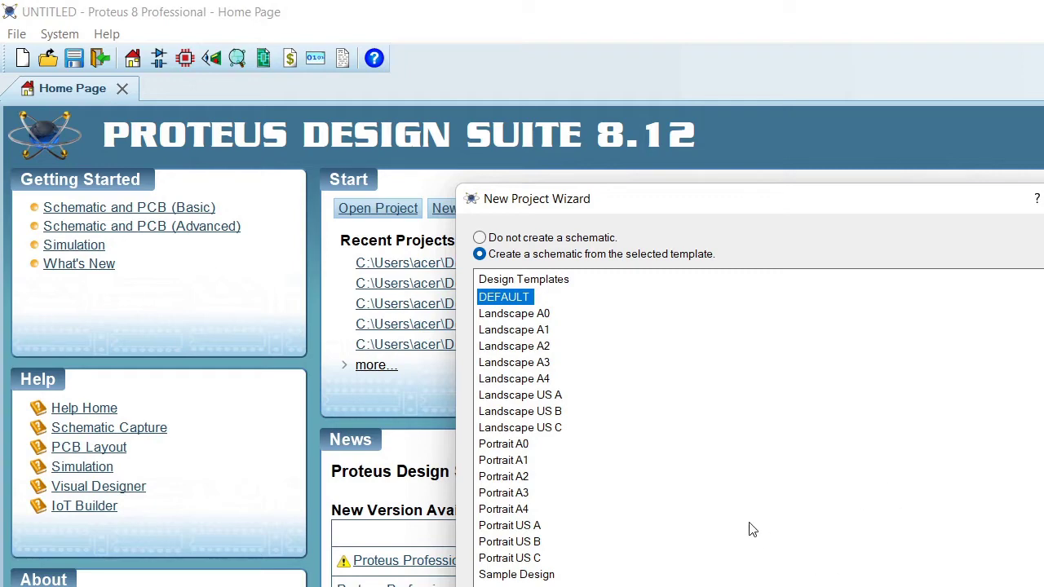
Finish creating the project with the DEFAULT schematic template, no PCB layout and no firmware.
key(Return)
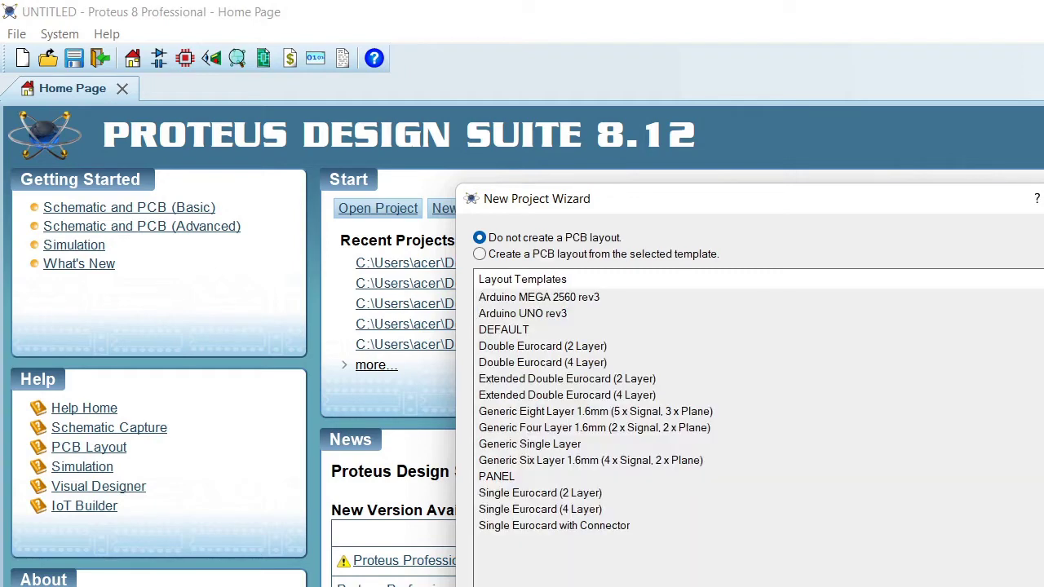
key(Return)
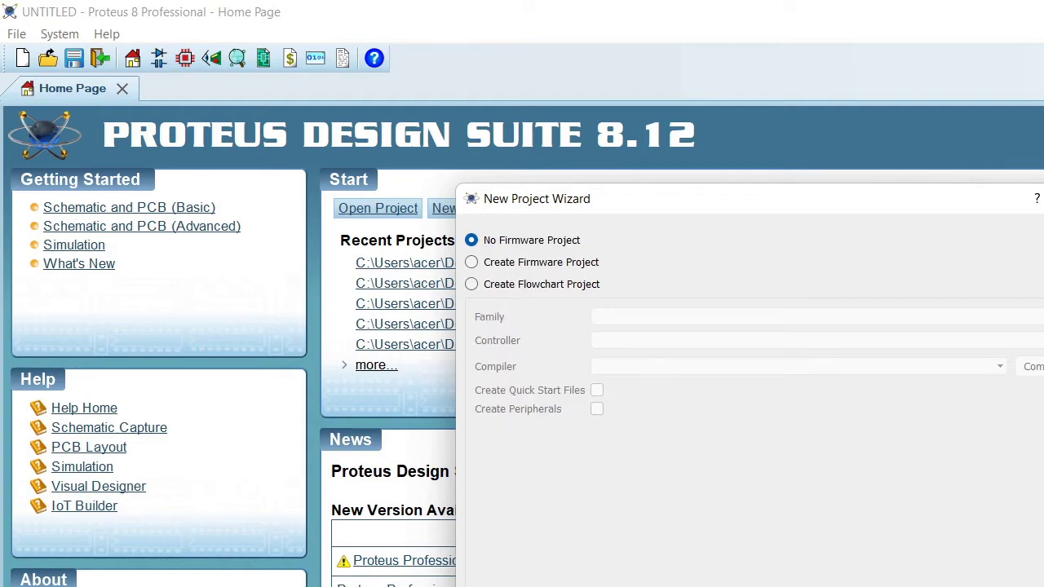
key(Return)
key(Return)
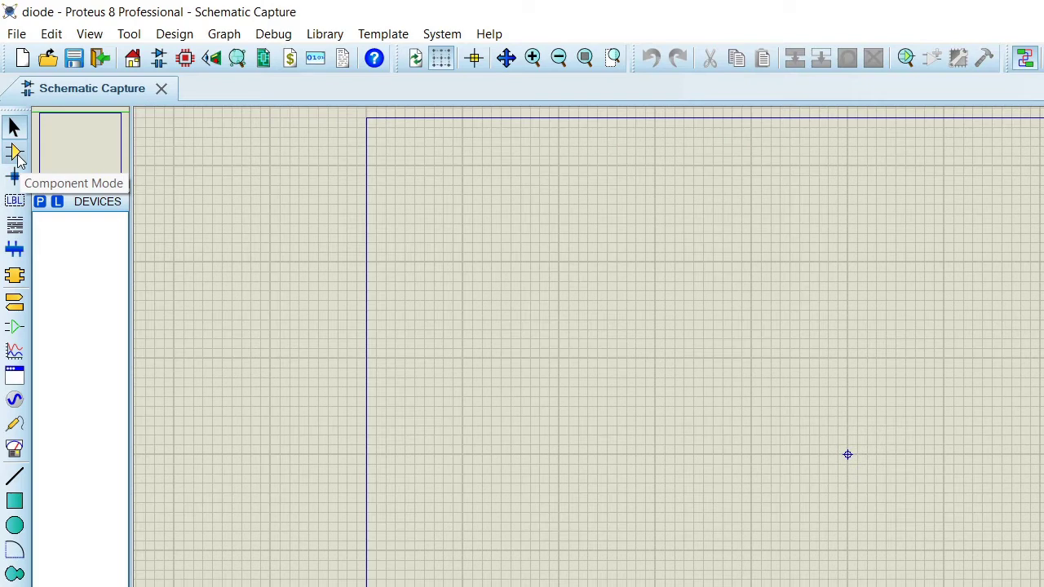
Find 1n4007 in the component library and add the 1N4007 silicon rectifier from the DIODE library to the device list.
click(17, 155)
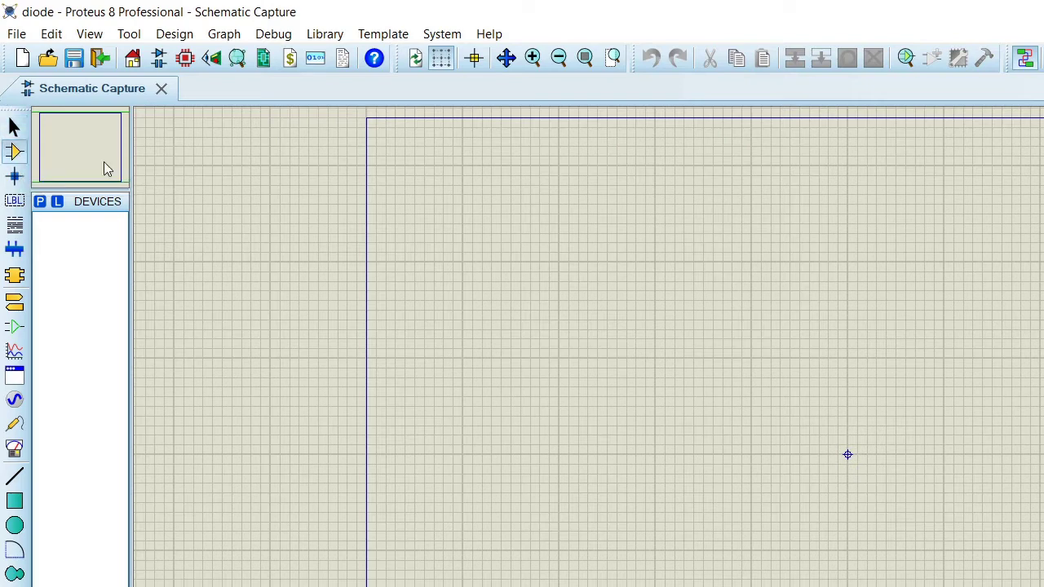
click(40, 203)
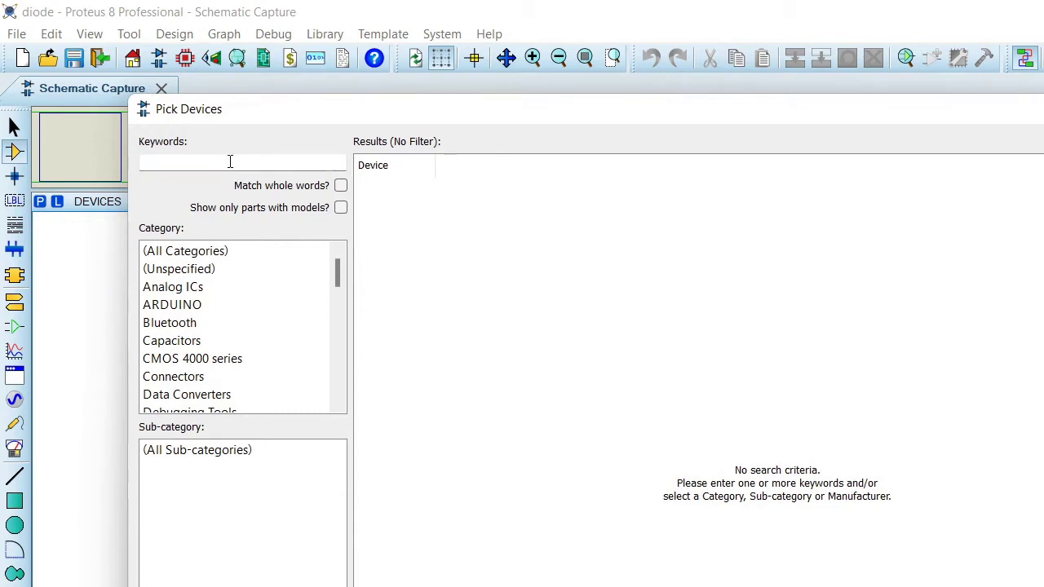
text(1n4007)
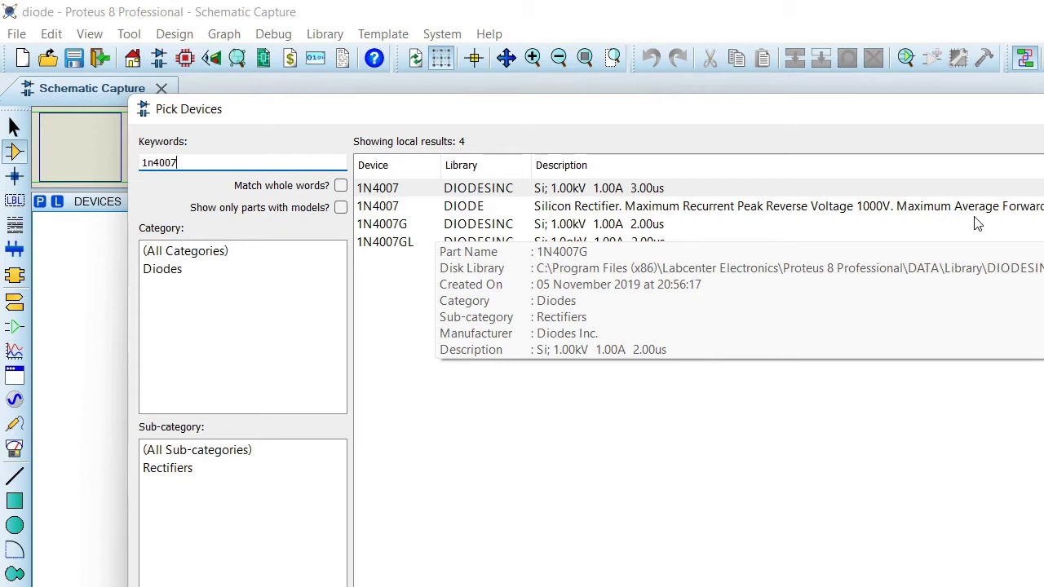
click(670, 213)
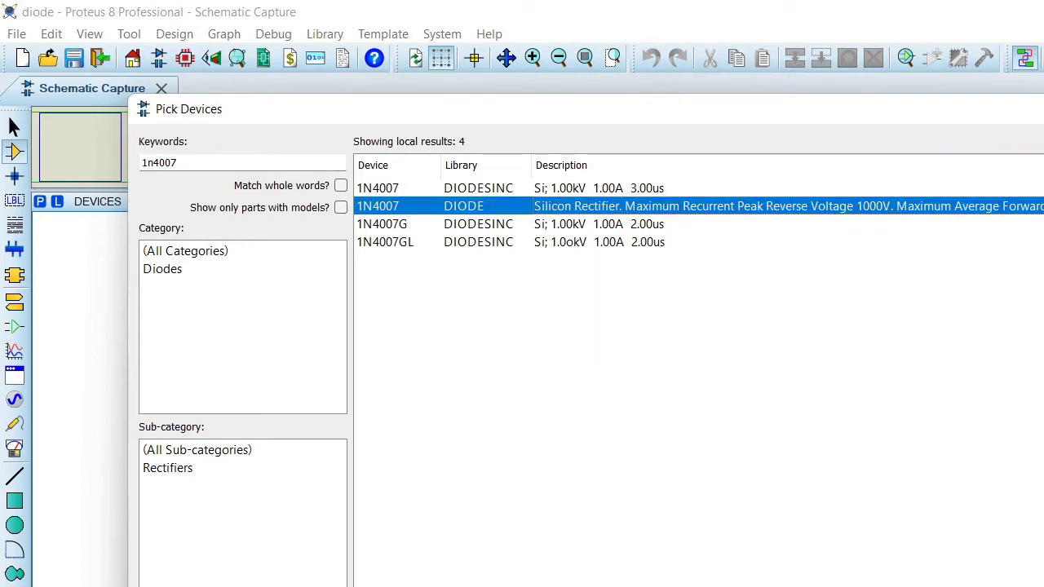
key(Return)
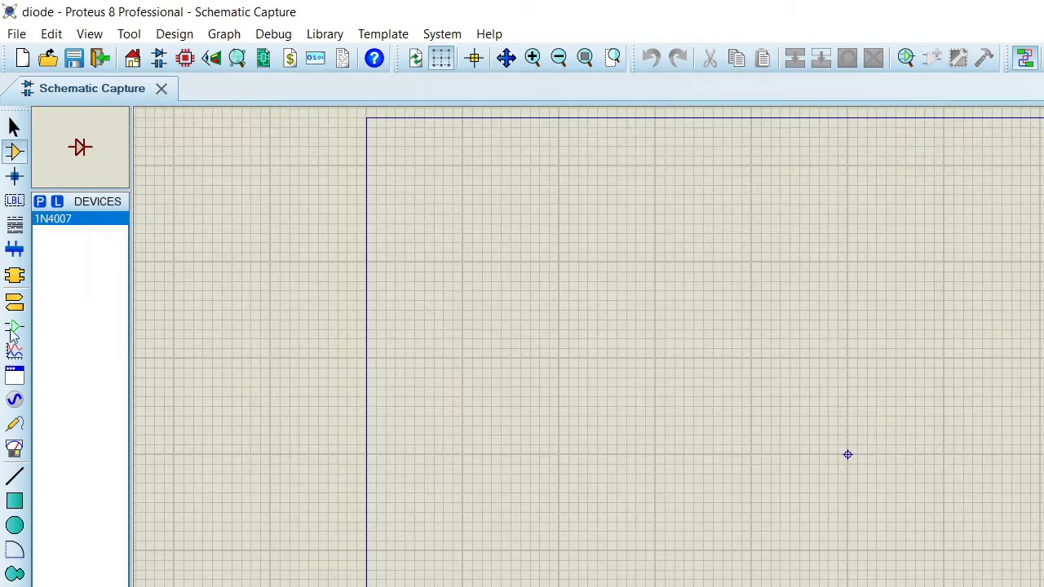
Find vsource in the component library and add the VSOURCE DC voltage source to the device list.
click(39, 201)
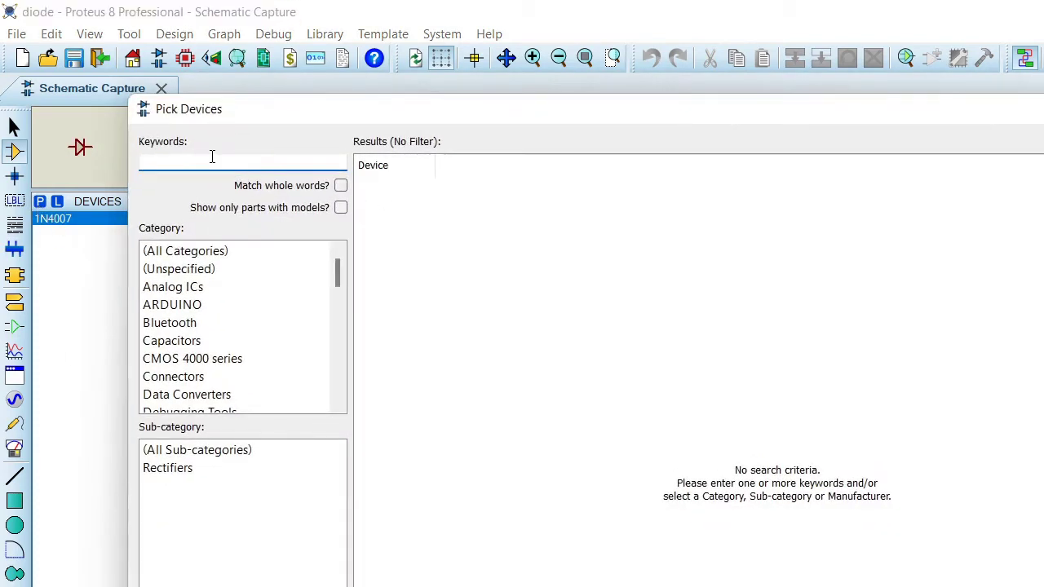
text(vsource)
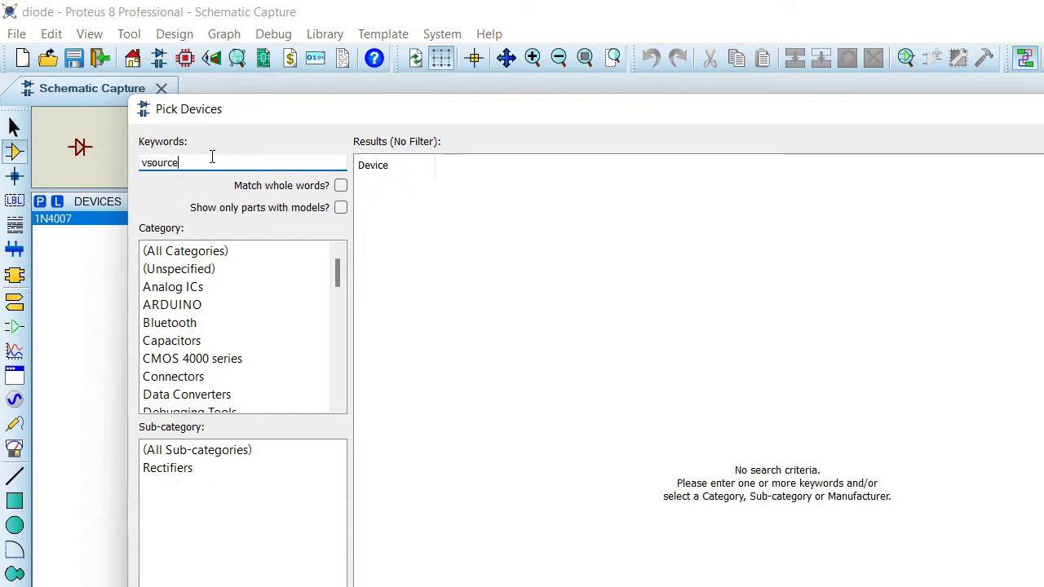
click(554, 263)
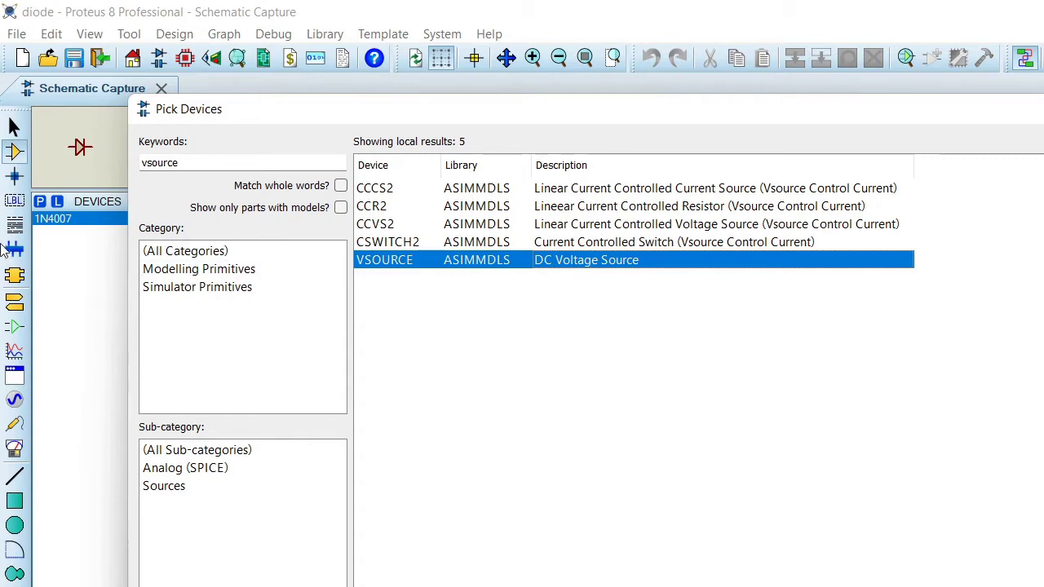
key(Return)
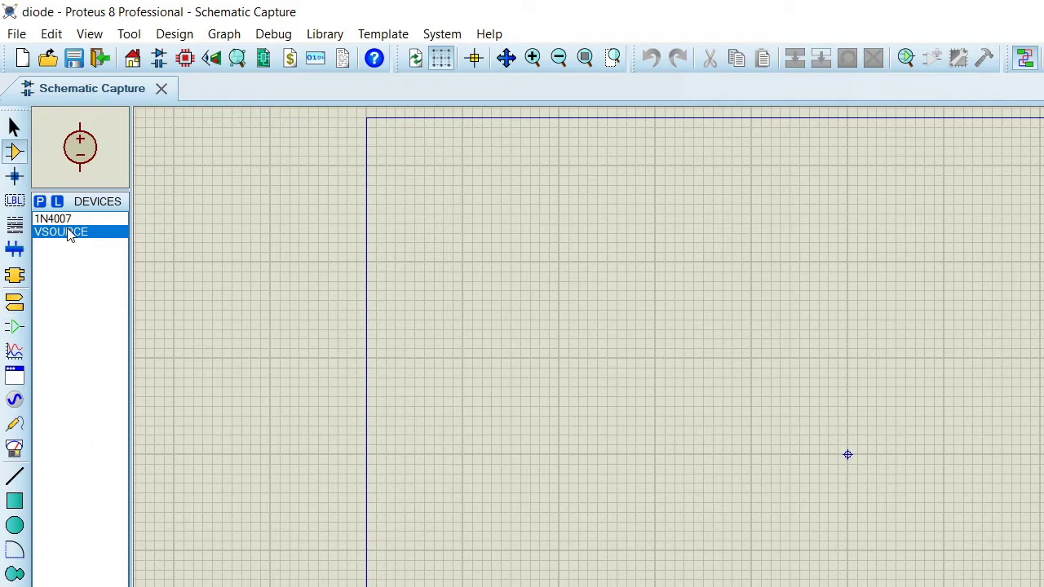
Search the component library for resistor and add the RESISTOR part to the device list.
click(40, 202)
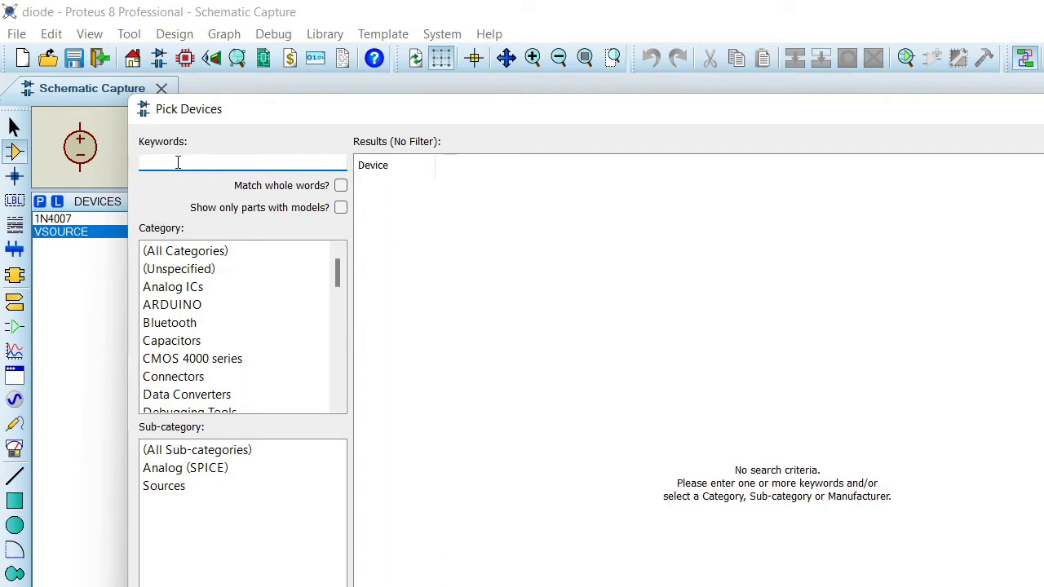
text(resistor)
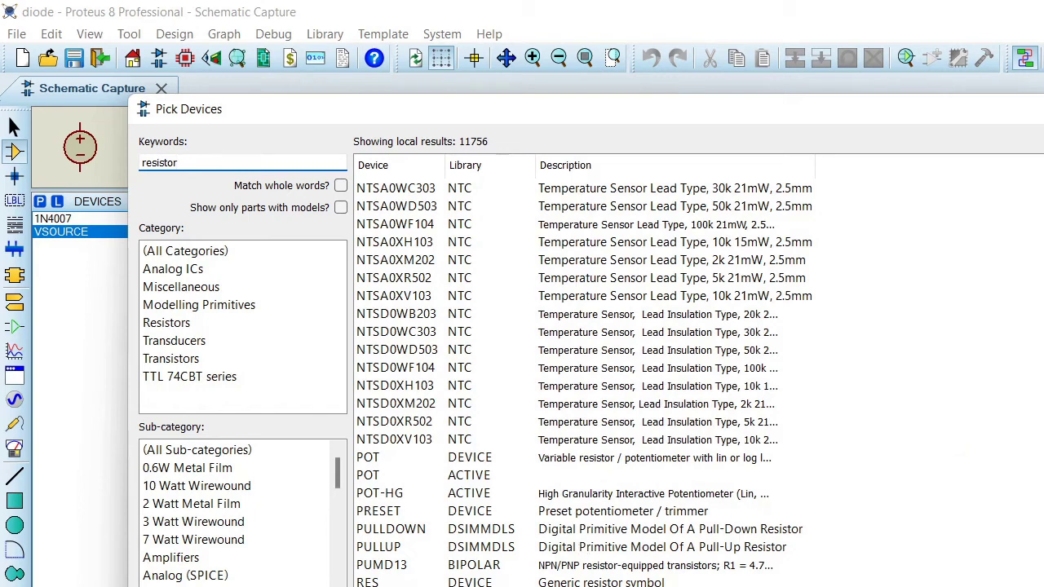
scroll(638, 504, down, 2)
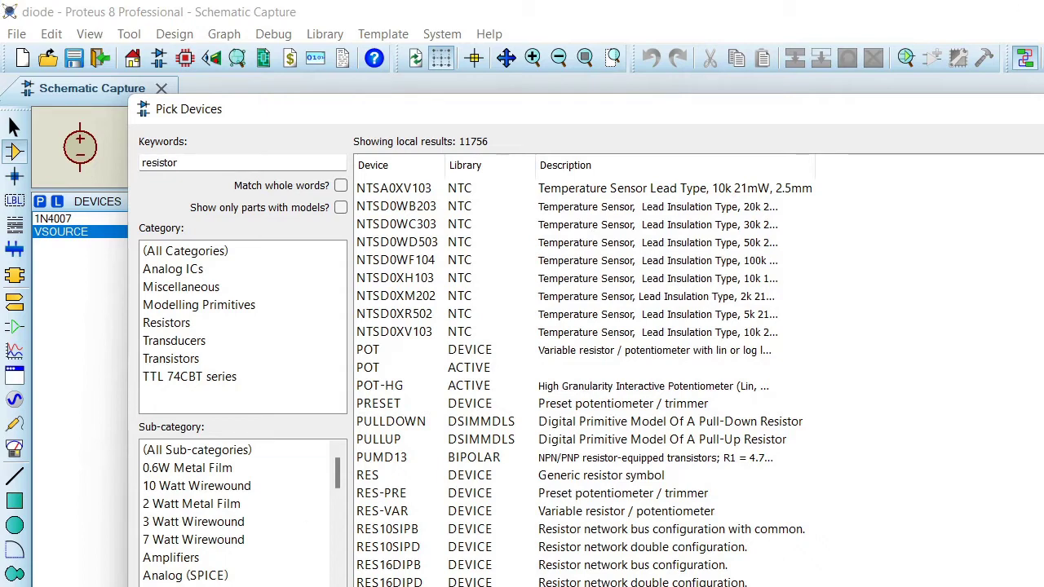
mouse_move(636, 320)
double_click(645, 494)
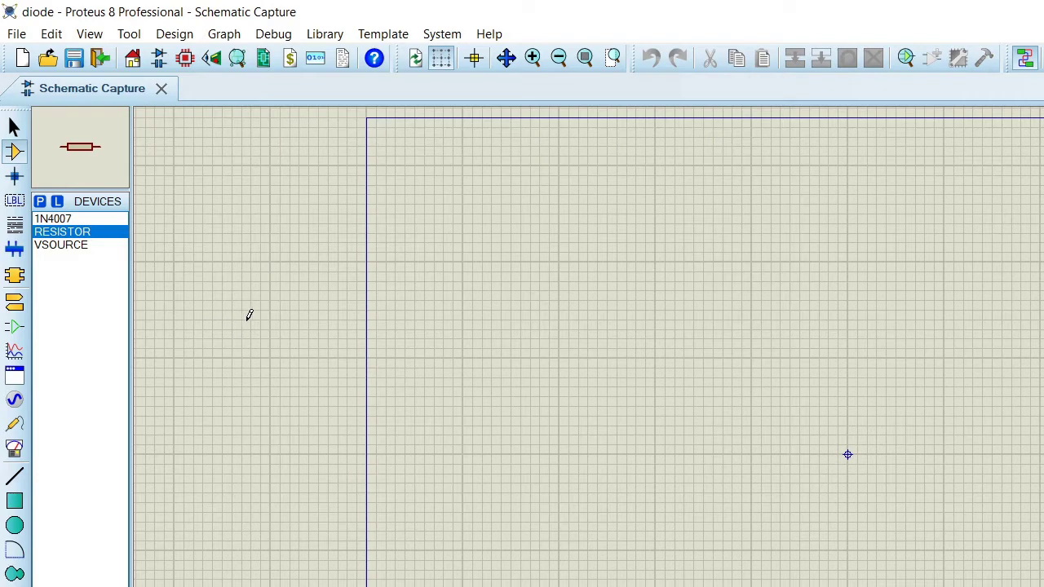
Place the VSOURCE DC voltage source near the left border of the schematic sheet.
click(73, 247)
click(511, 338)
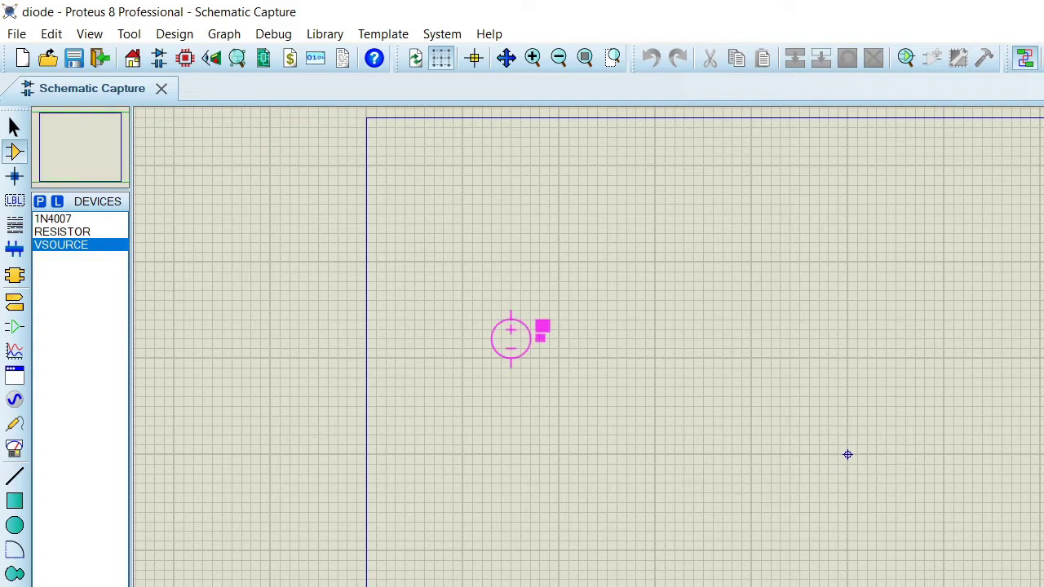
click(482, 337)
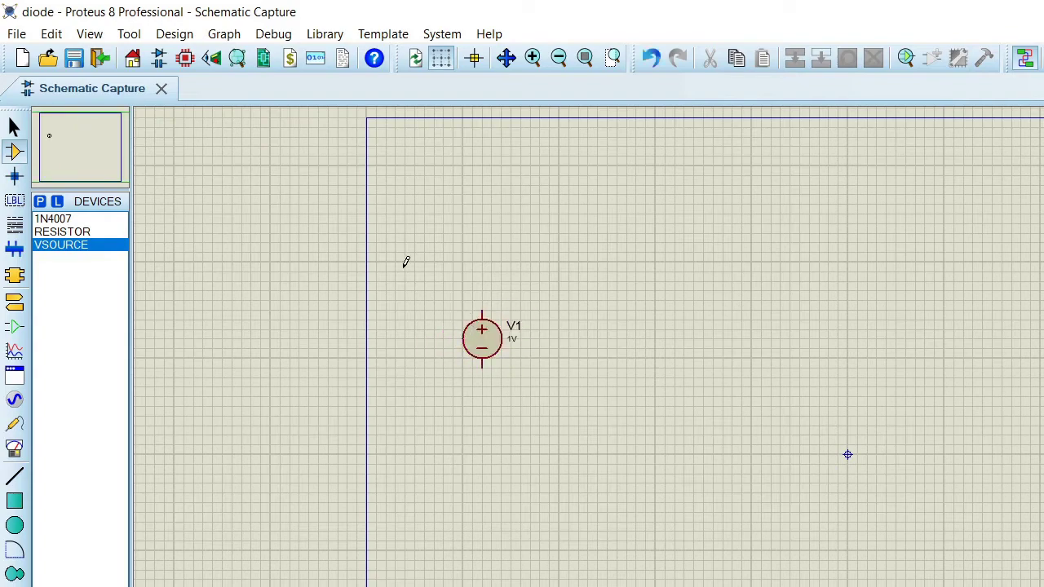
Find pot hg in the component library and place the POT-HG potentiometer just right of the voltage source.
click(41, 202)
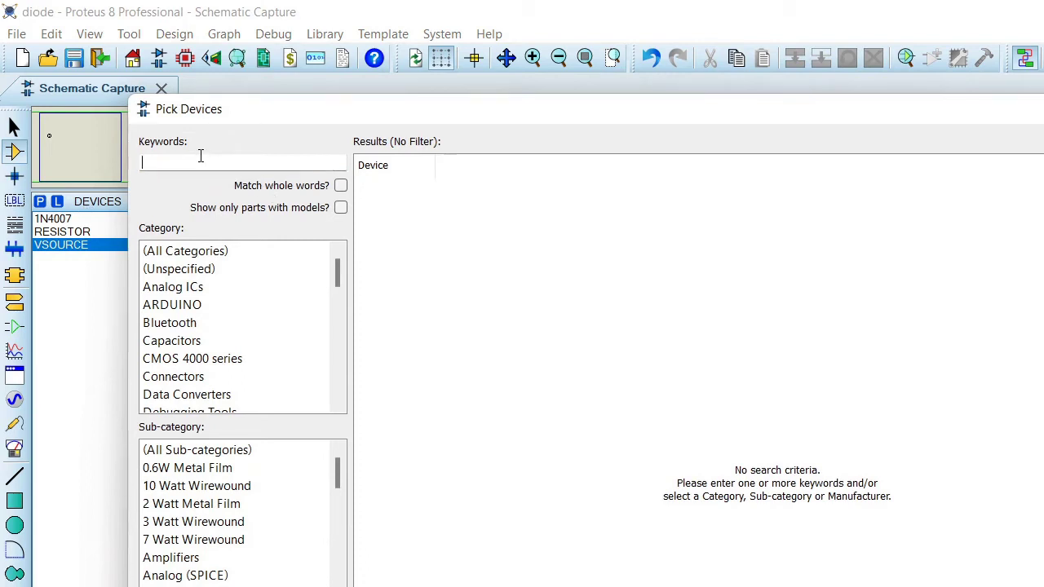
text(pot hg)
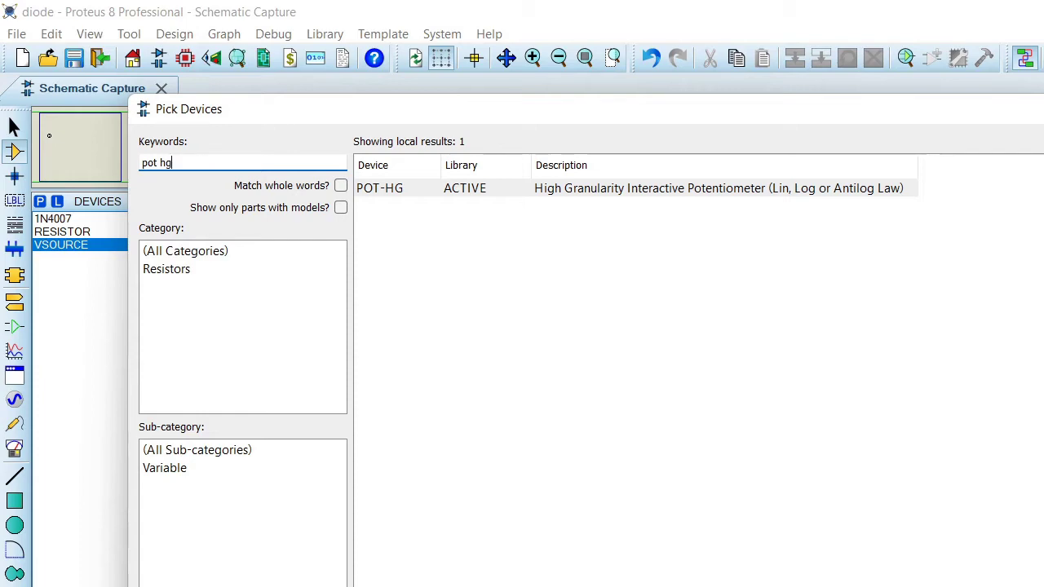
key(Return)
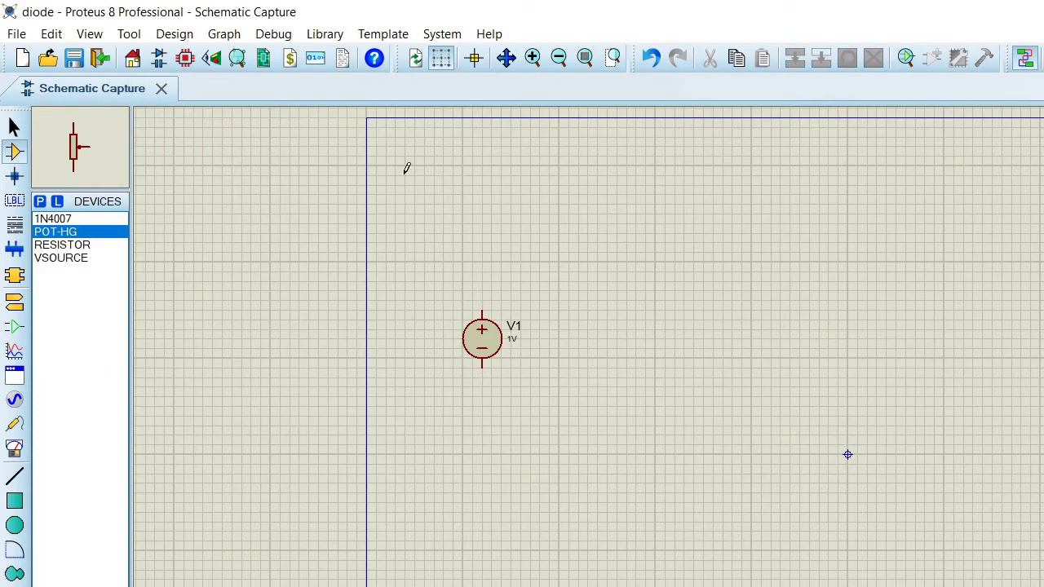
click(595, 304)
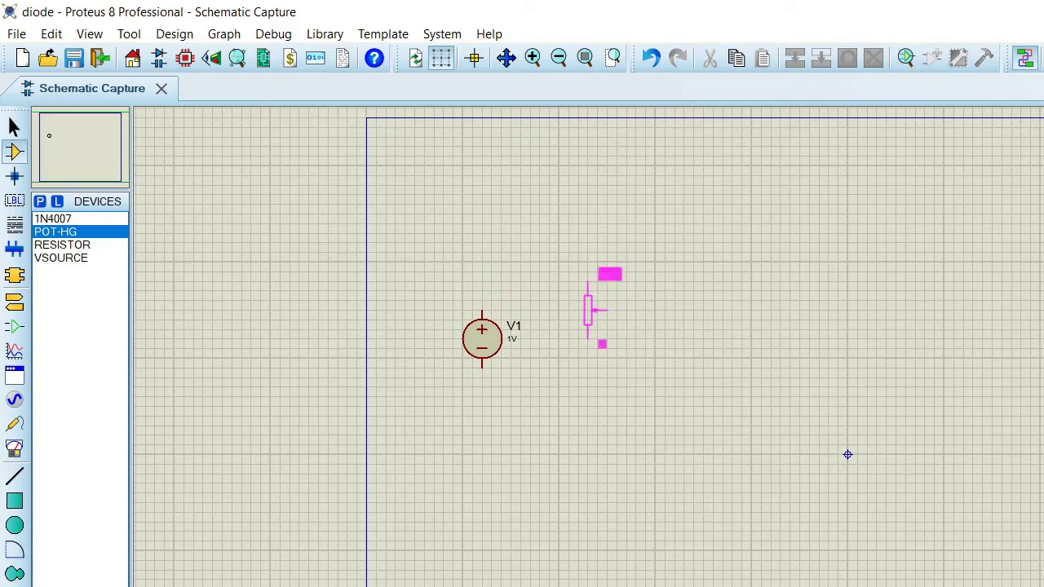
click(579, 330)
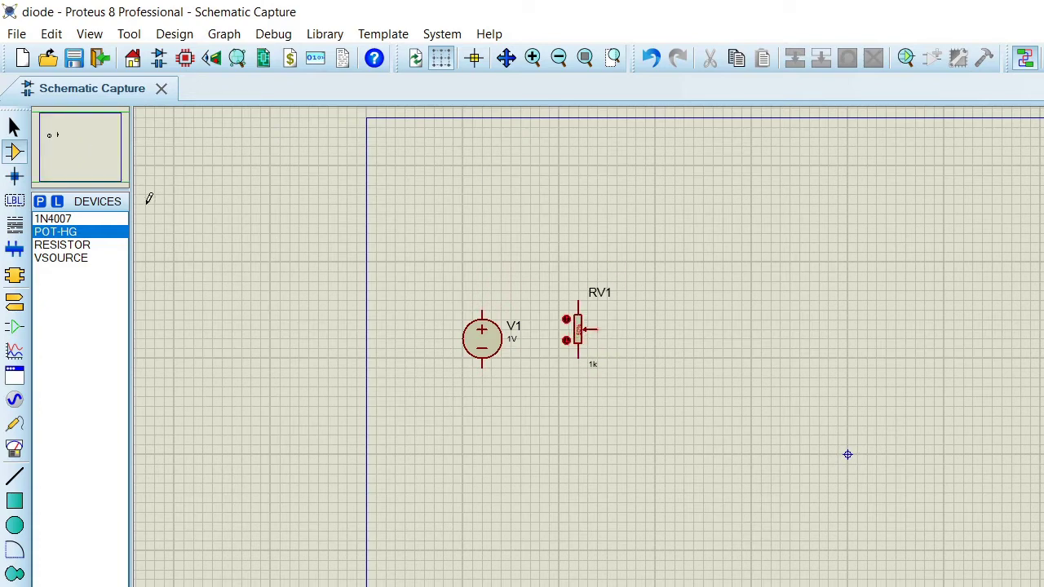
Place the 1N4007 diode horizontally, above and to the right of the potentiometer.
scroll(633, 350, up, 1)
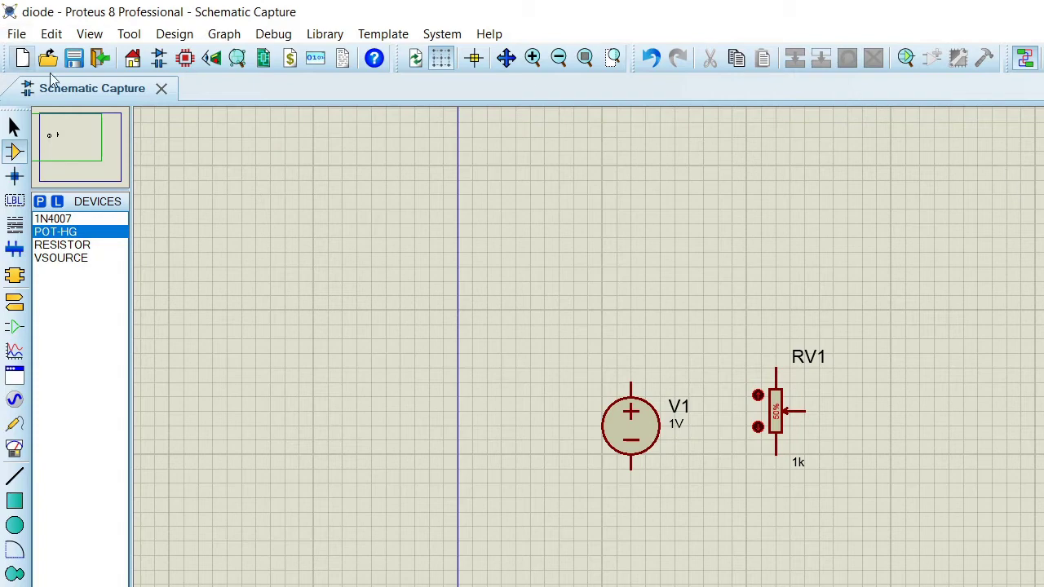
click(14, 126)
click(49, 137)
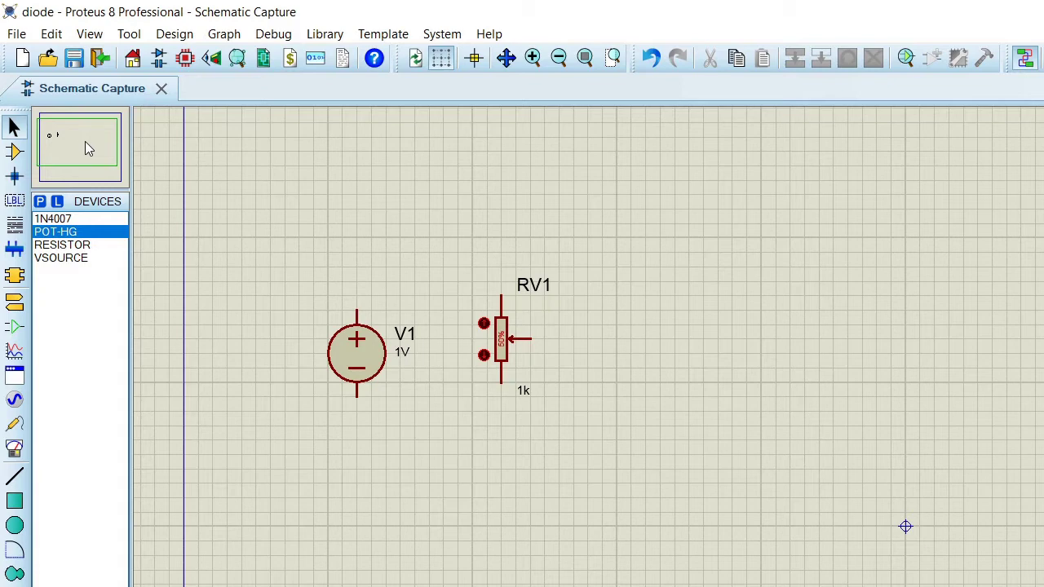
mouse_move(91, 144)
mouse_down()
mouse_move(58, 135)
mouse_move(76, 139)
mouse_up()
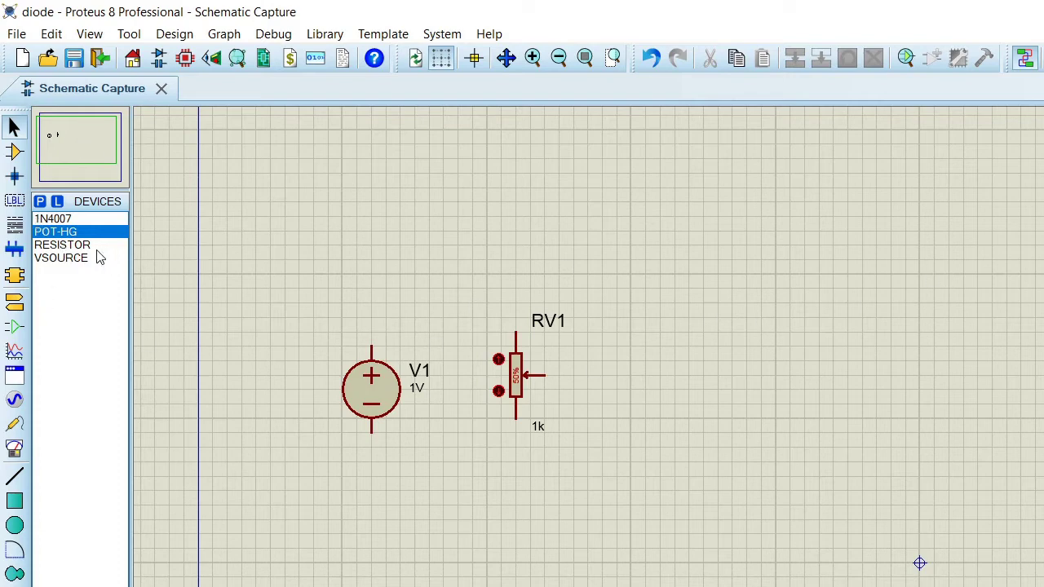
click(52, 218)
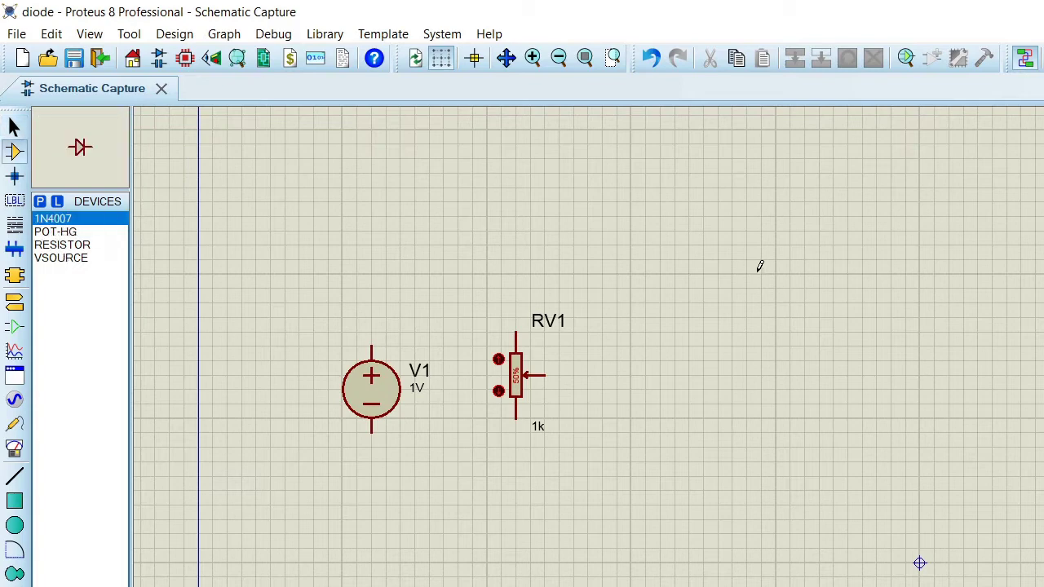
click(783, 270)
click(783, 274)
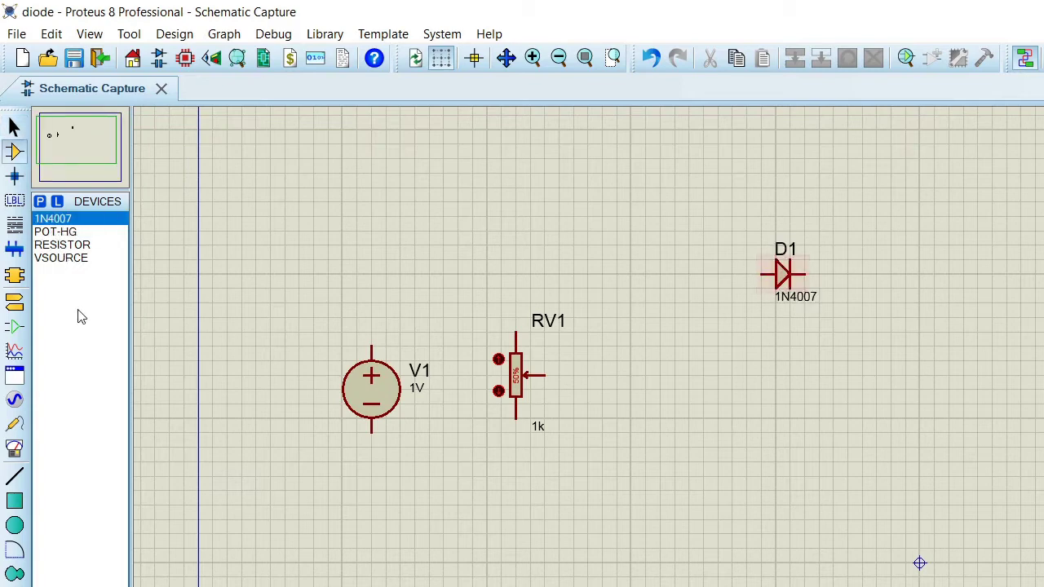
Place the RESISTOR part vertically, below and to the right of the diode.
click(63, 244)
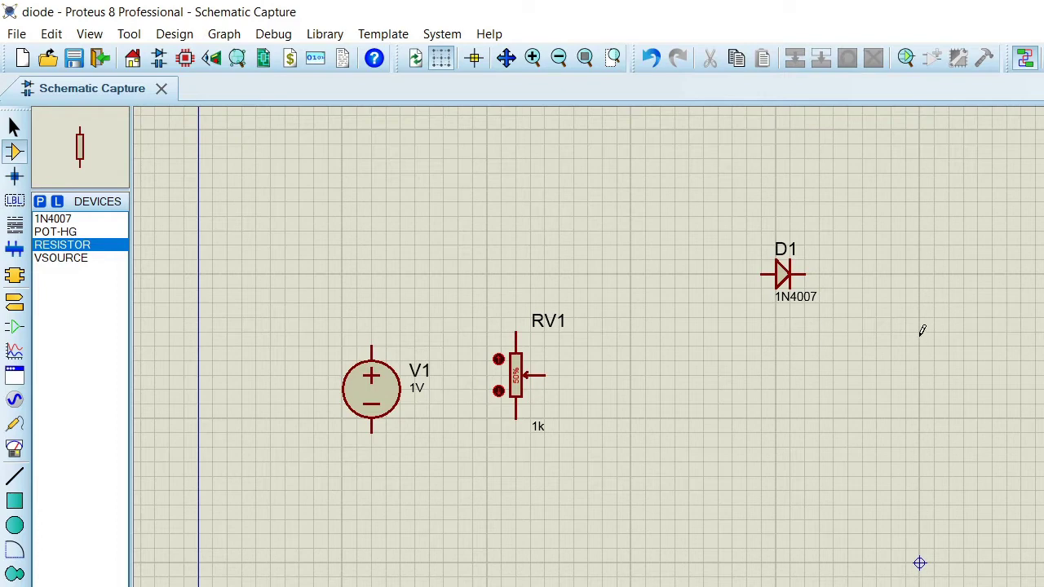
click(921, 334)
click(920, 367)
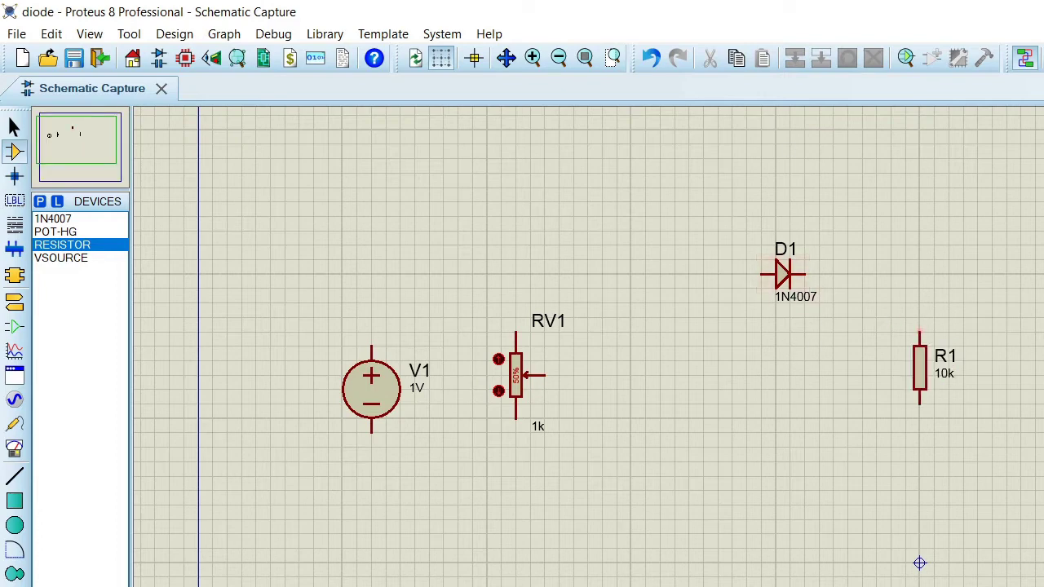
Wire the voltage source's positive terminal up and across to the potentiometer's upper terminal, level with the diode.
click(373, 341)
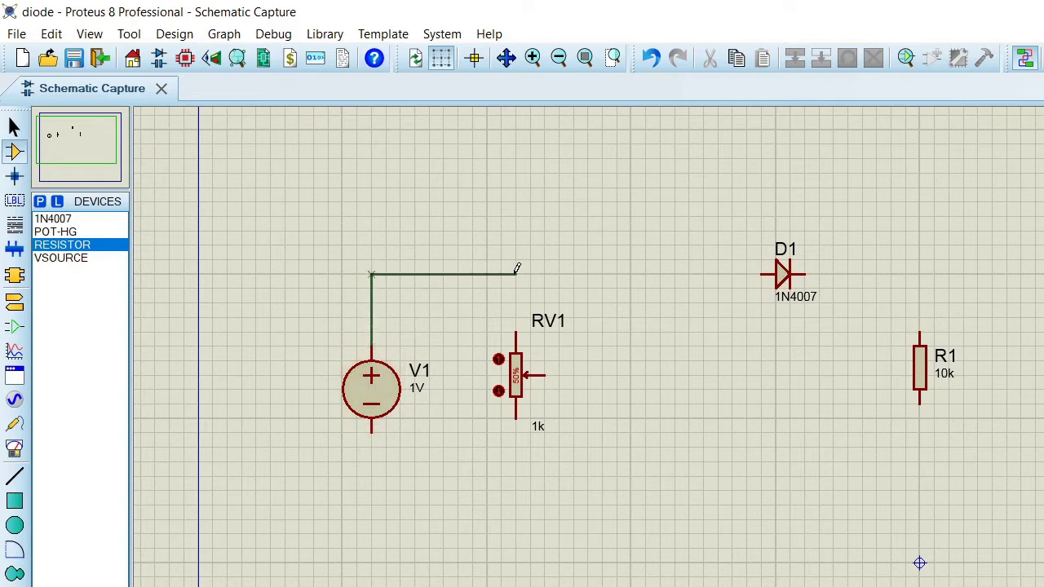
click(517, 330)
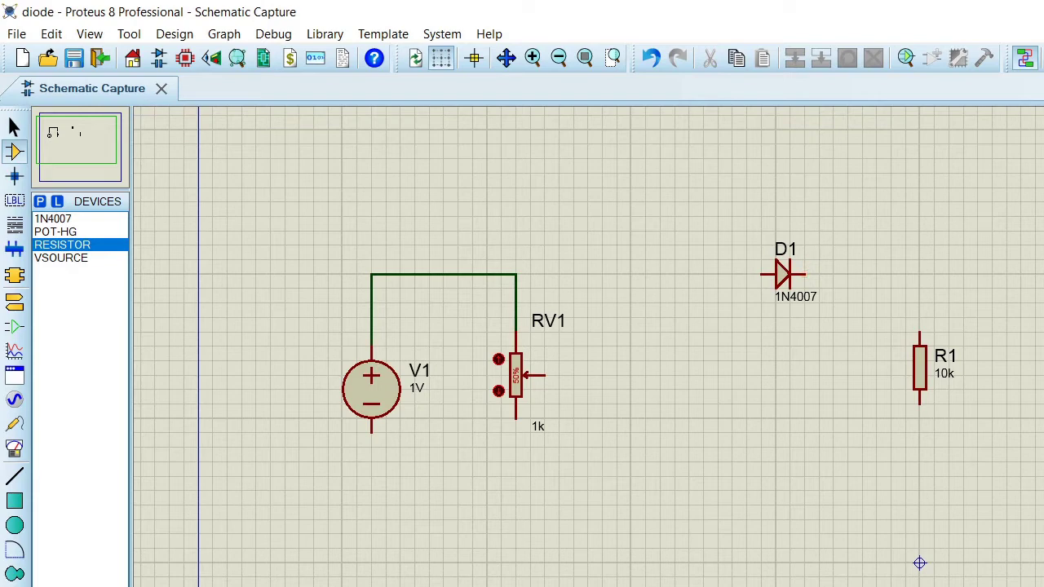
Move the diode left along its row, closer to the potentiometer.
click(16, 127)
click(781, 276)
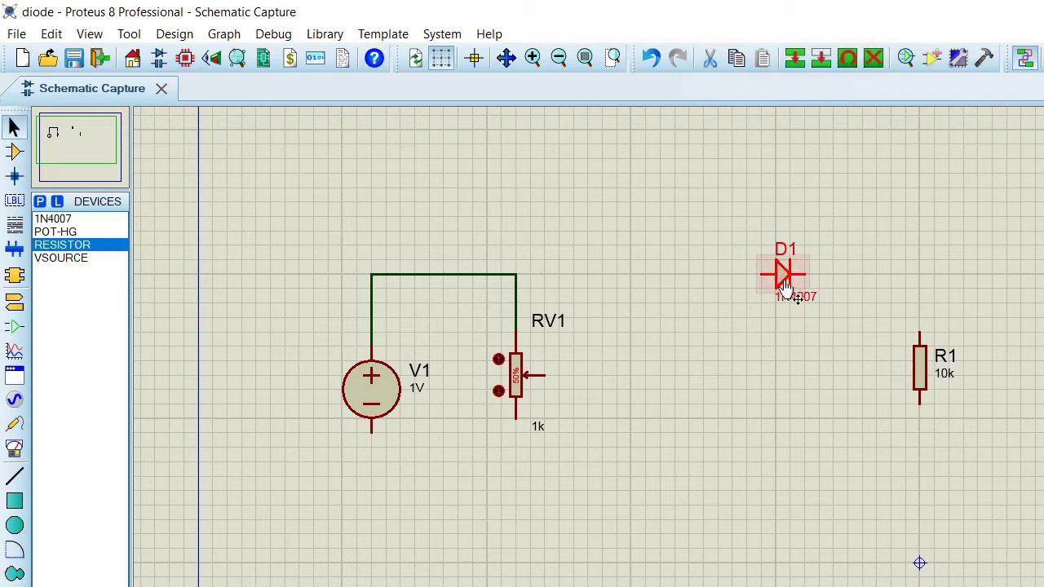
drag(783, 285, 724, 286)
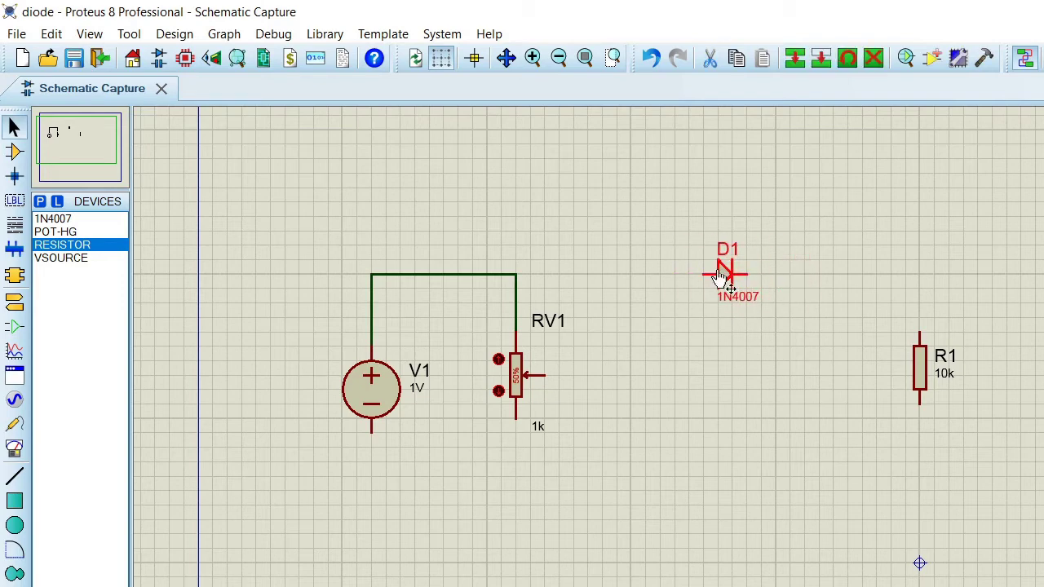
click(15, 449)
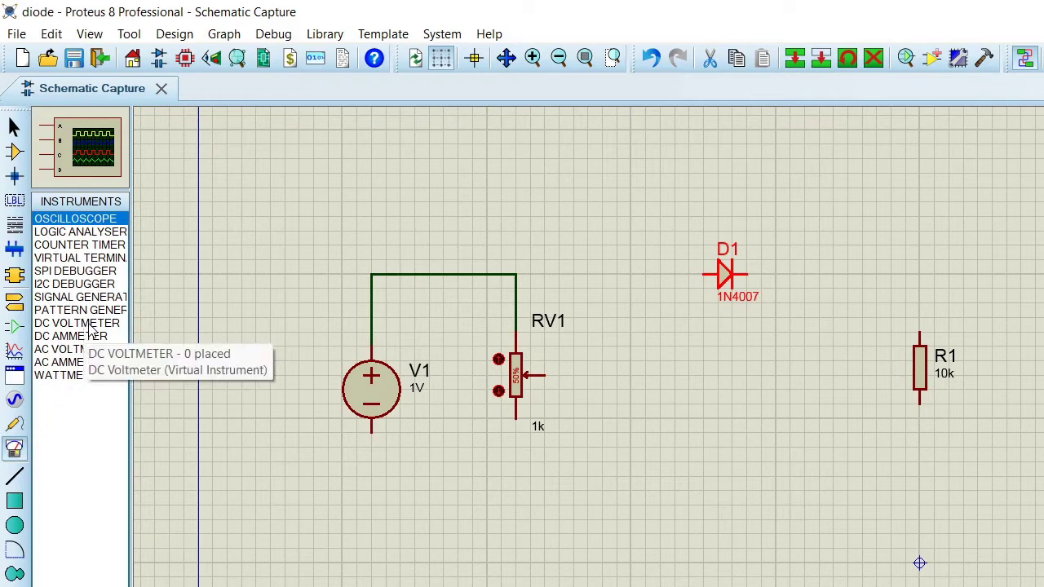
click(87, 325)
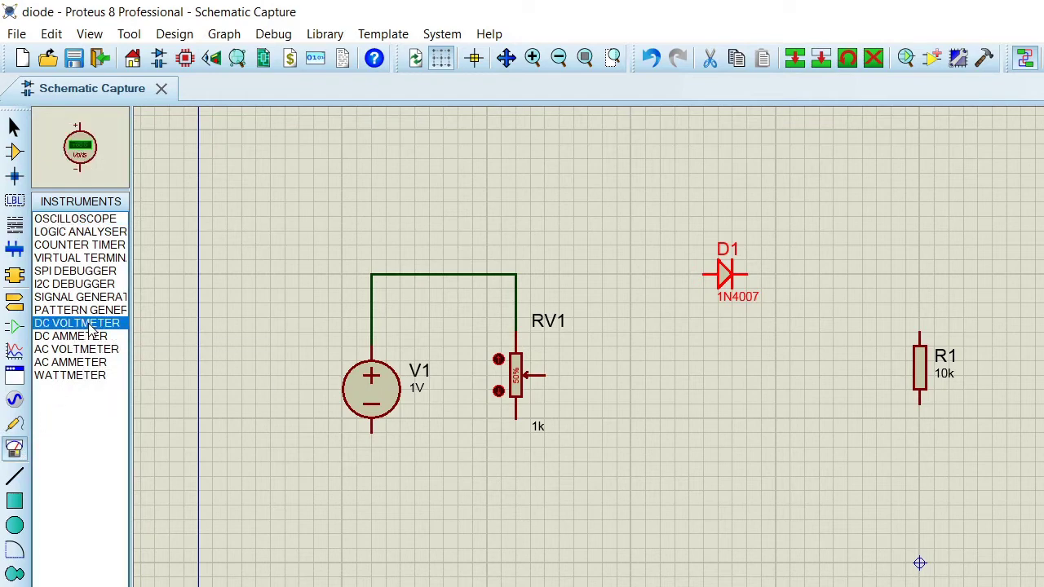
click(699, 335)
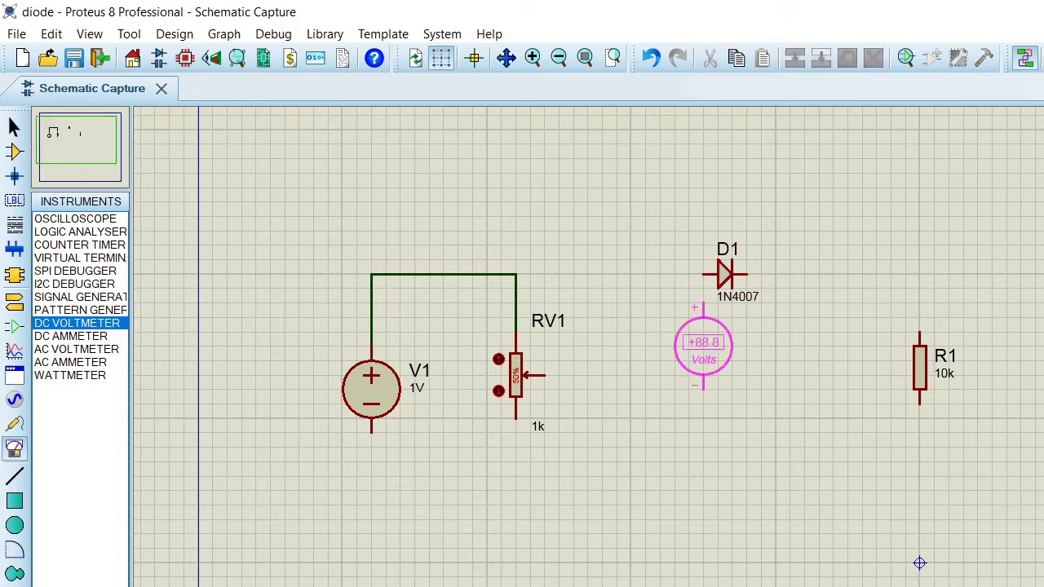
click(719, 420)
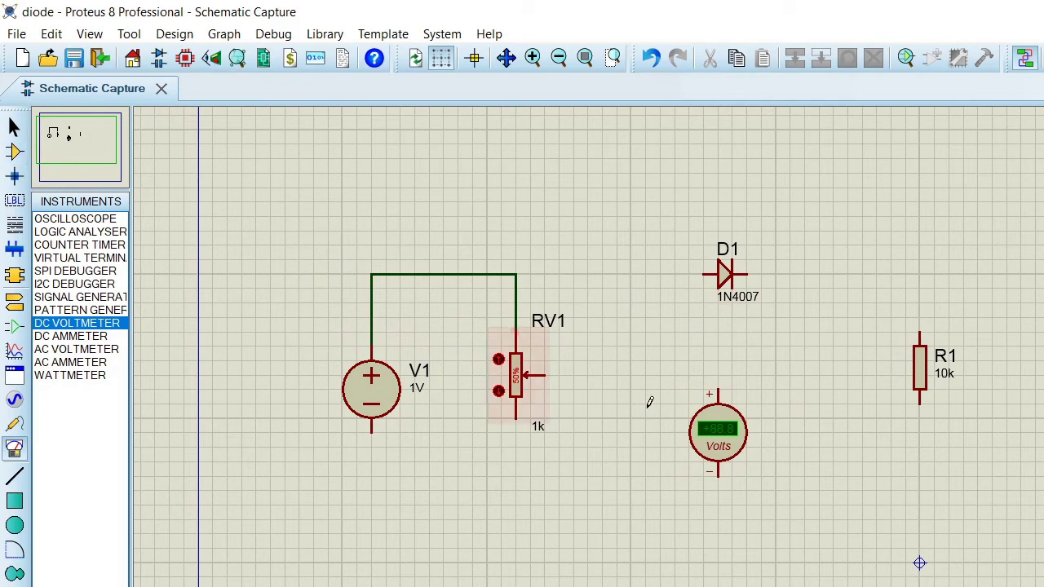
click(715, 433)
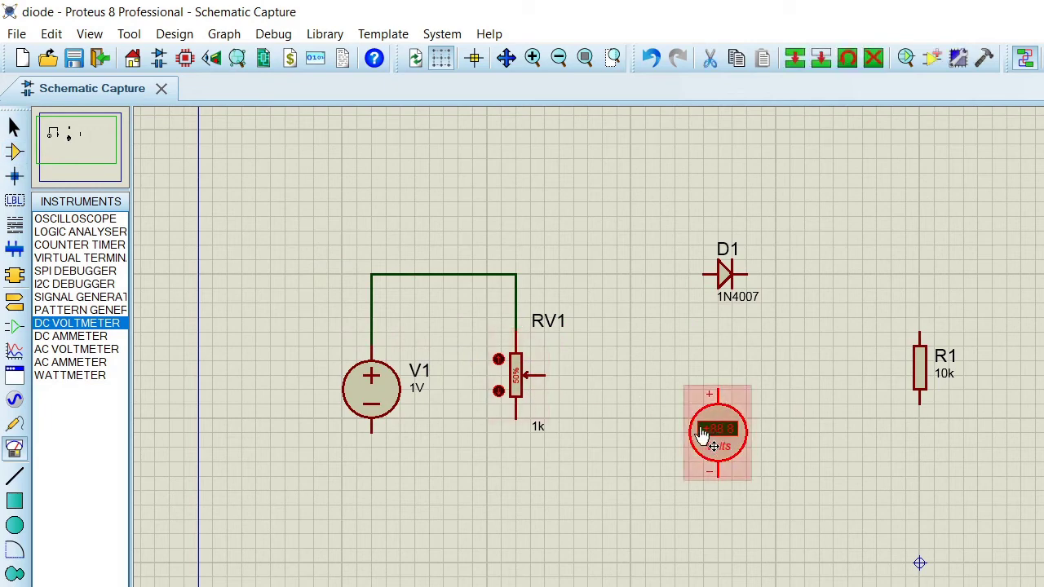
key(Delete)
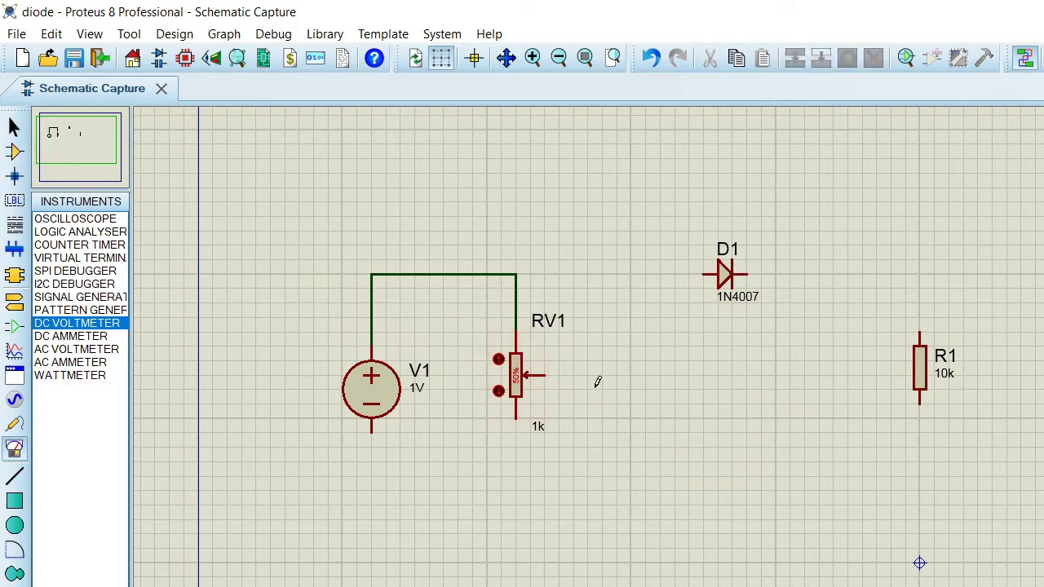
Place a DC voltmeter directly beneath the diode, rotated horizontally with its positive terminal on the anode side.
click(114, 328)
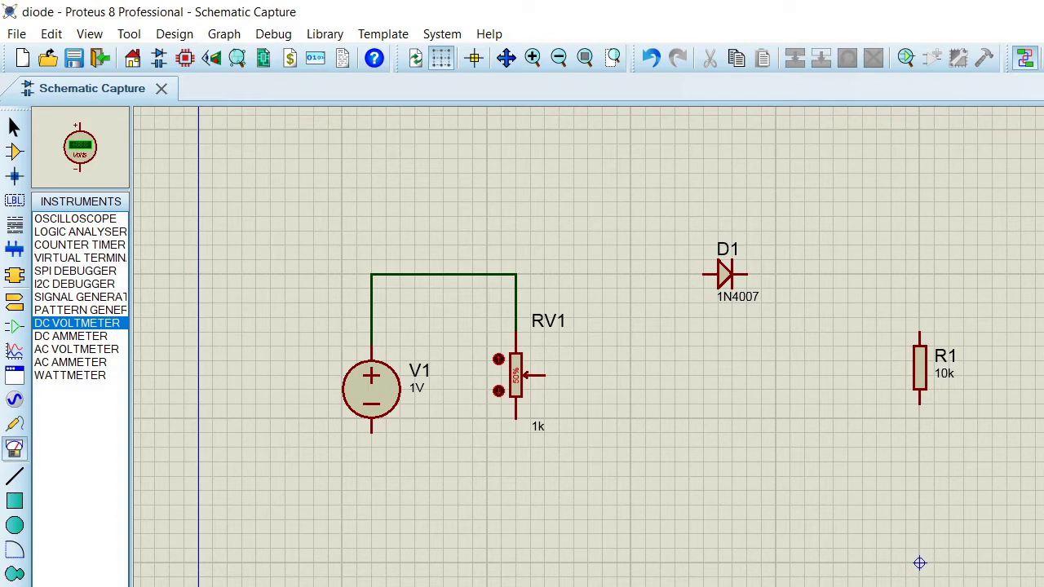
key(KP_Subtract)
key(KP_Subtract)
key(KP_Subtract)
click(714, 341)
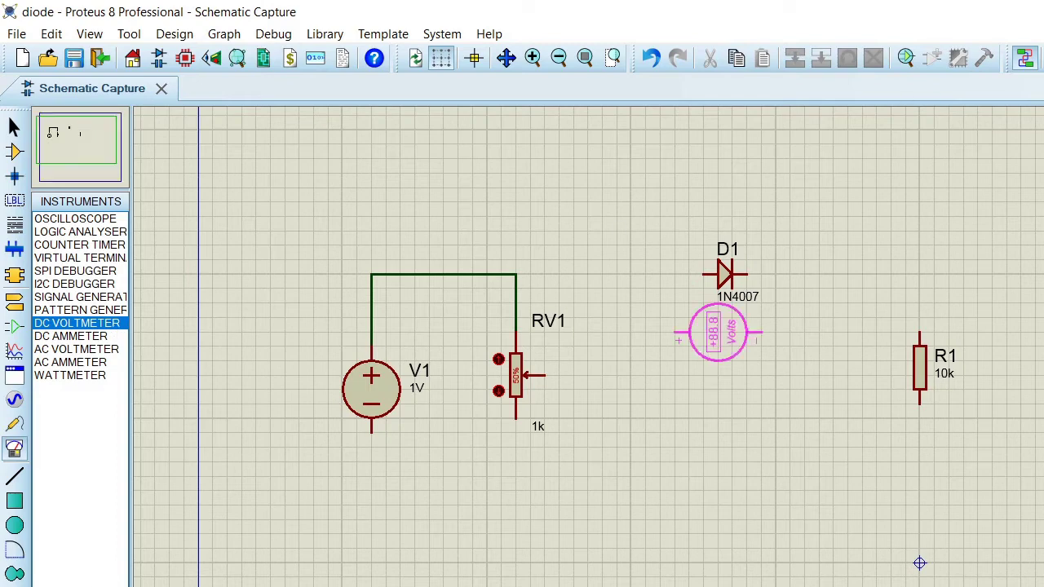
click(730, 334)
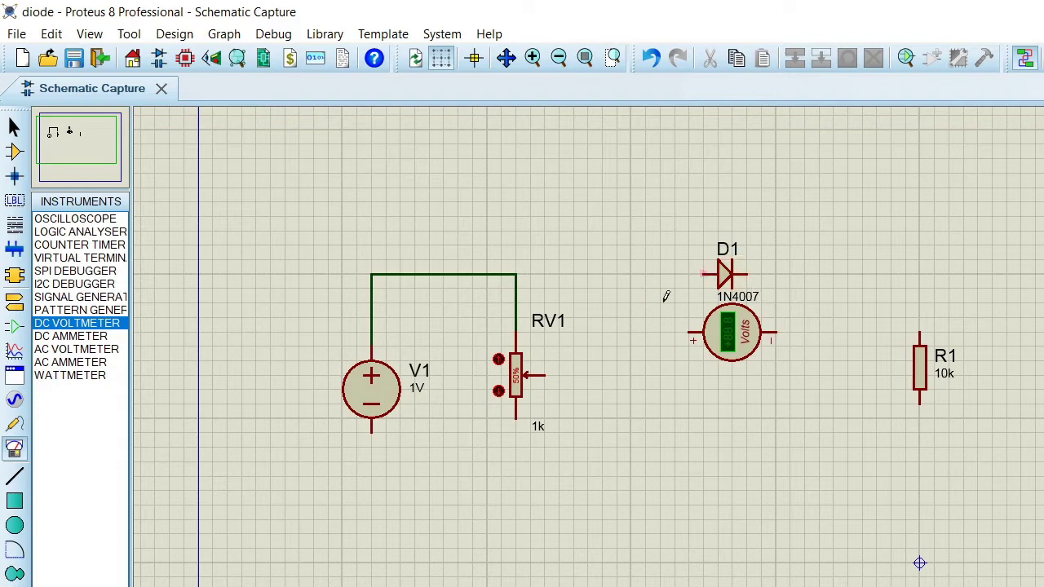
Place a DC ammeter in line with the diode on its cathode side, rotated horizontally with its positive terminal facing the diode.
click(91, 336)
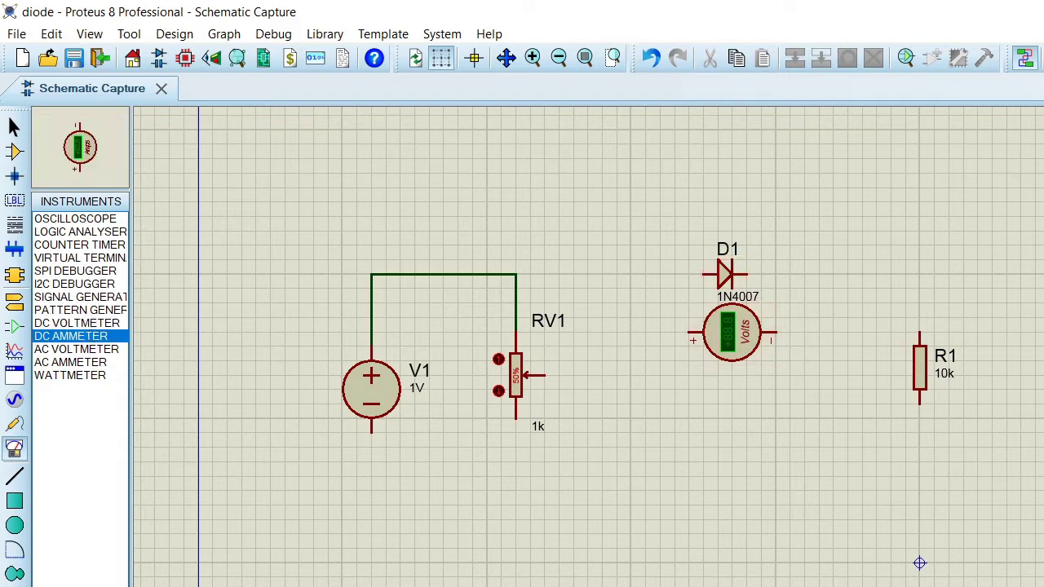
key(KP_Subtract)
click(832, 274)
click(833, 274)
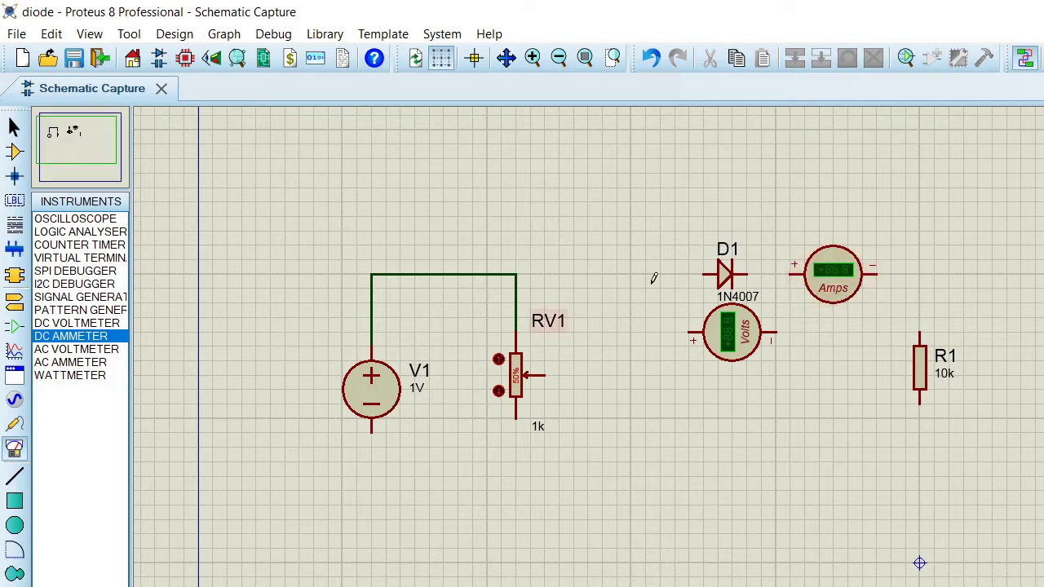
Place a second DC voltmeter upright between the potentiometer and the diode's voltmeter, with its positive terminal up.
click(77, 323)
click(604, 347)
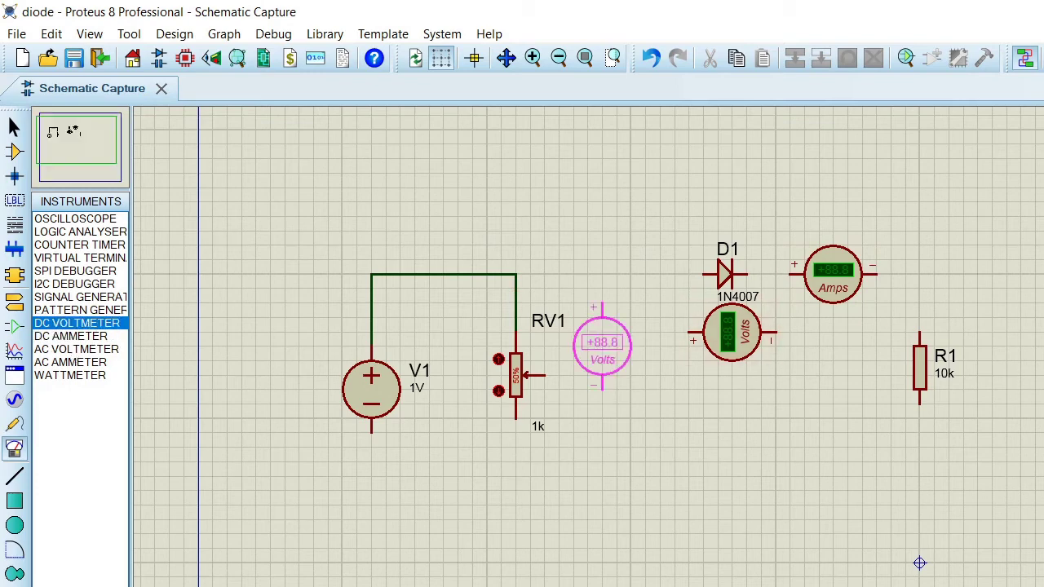
click(602, 360)
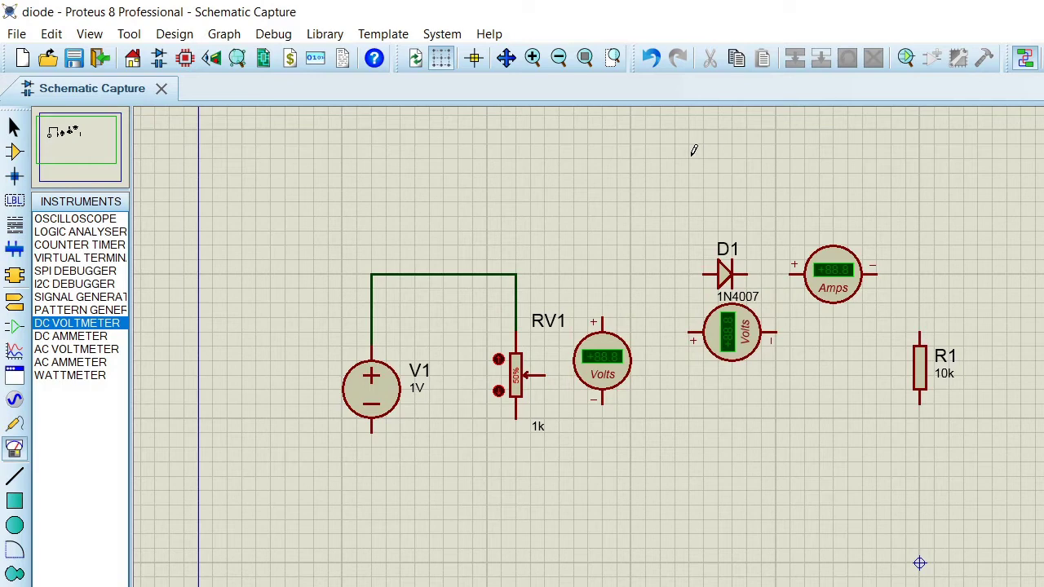
Wire the voltage source's negative terminal to the resistor's lower end and the ammeter's negative terminal to its upper end.
click(372, 430)
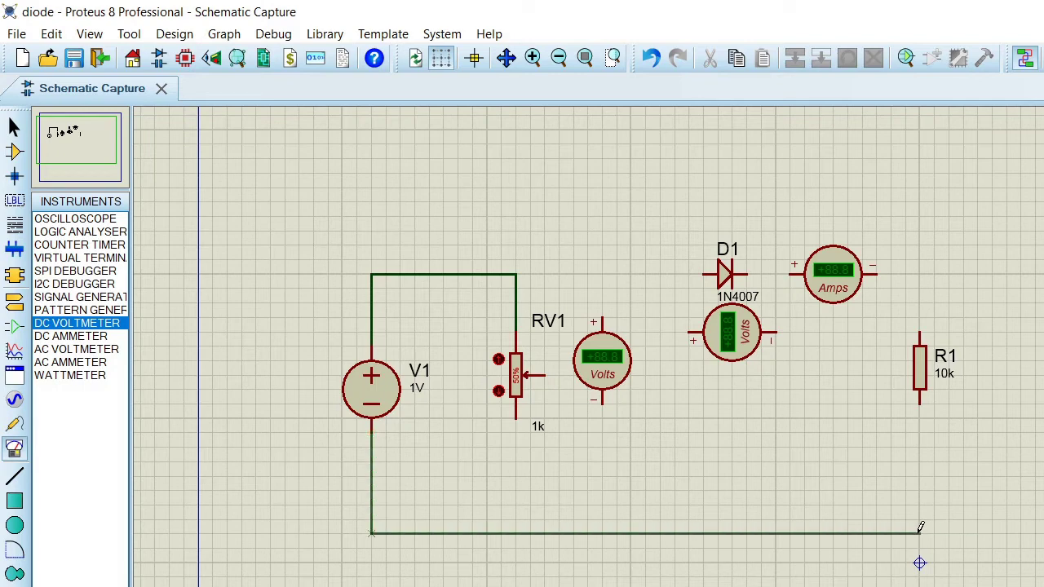
click(920, 399)
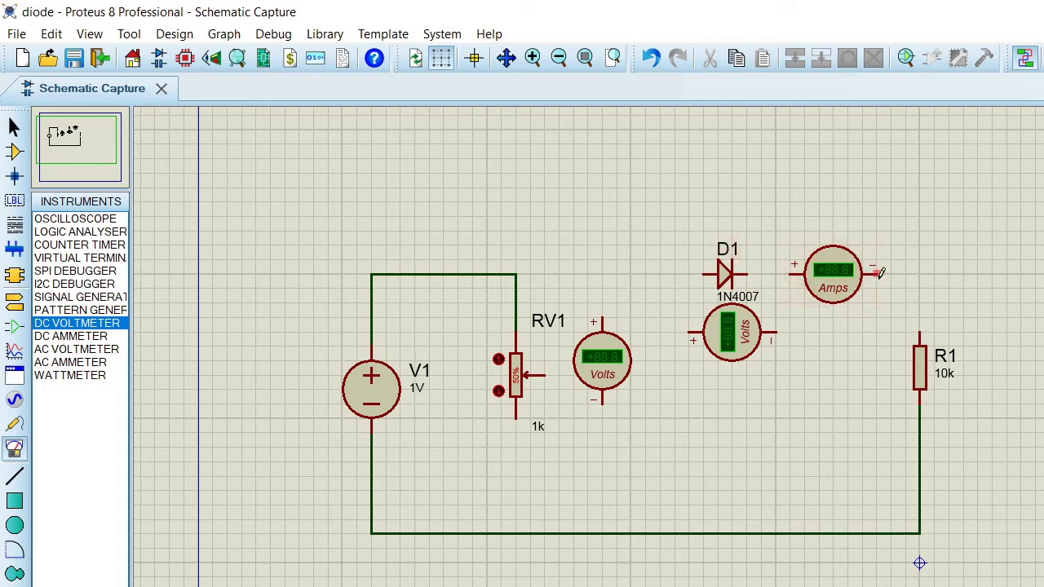
click(879, 274)
click(921, 329)
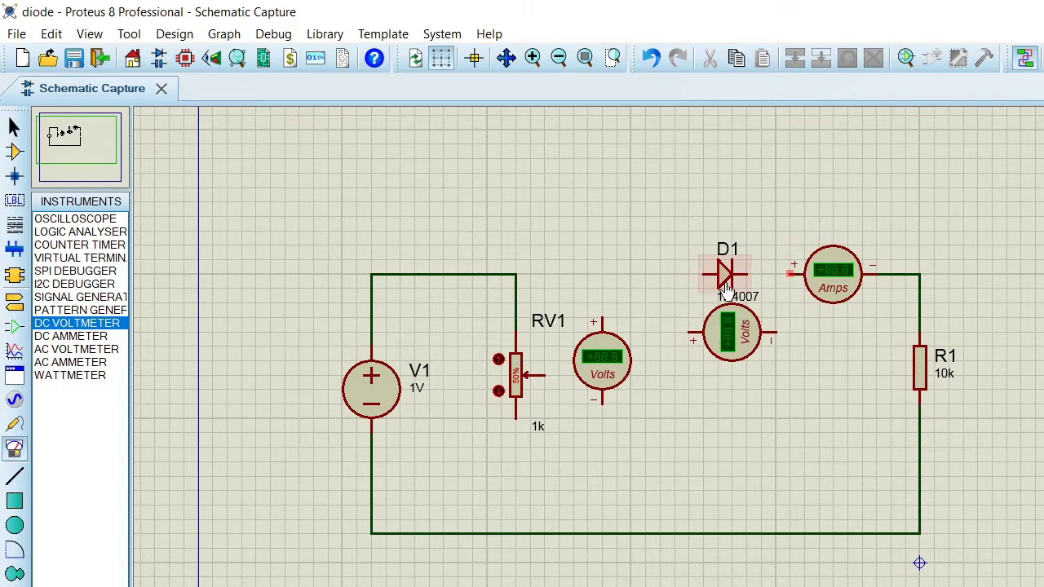
Wire the diode's cathode to the ammeter's positive terminal and connect the diode voltmeter's negative terminal to that wire.
click(754, 275)
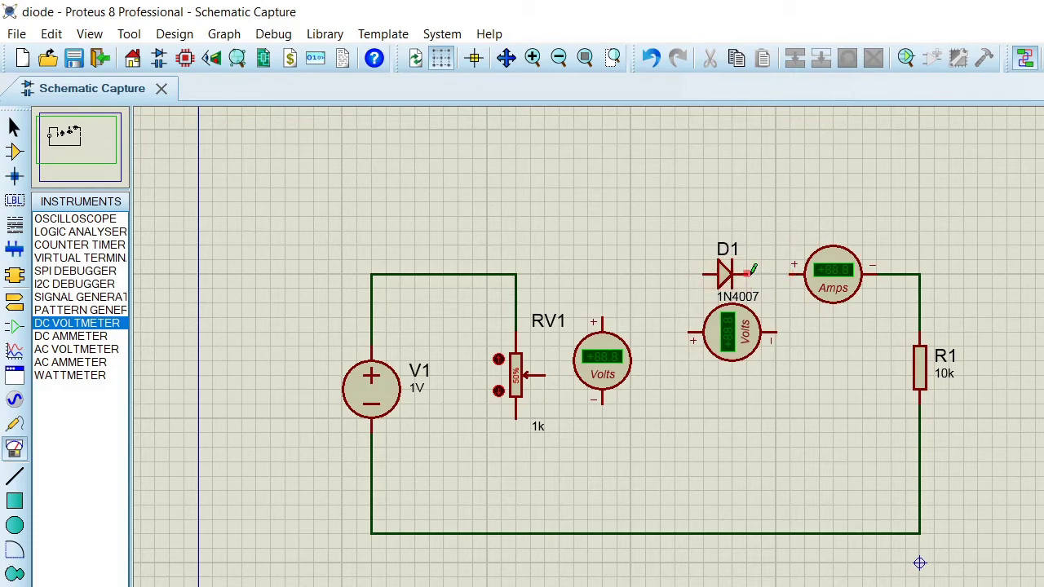
click(788, 273)
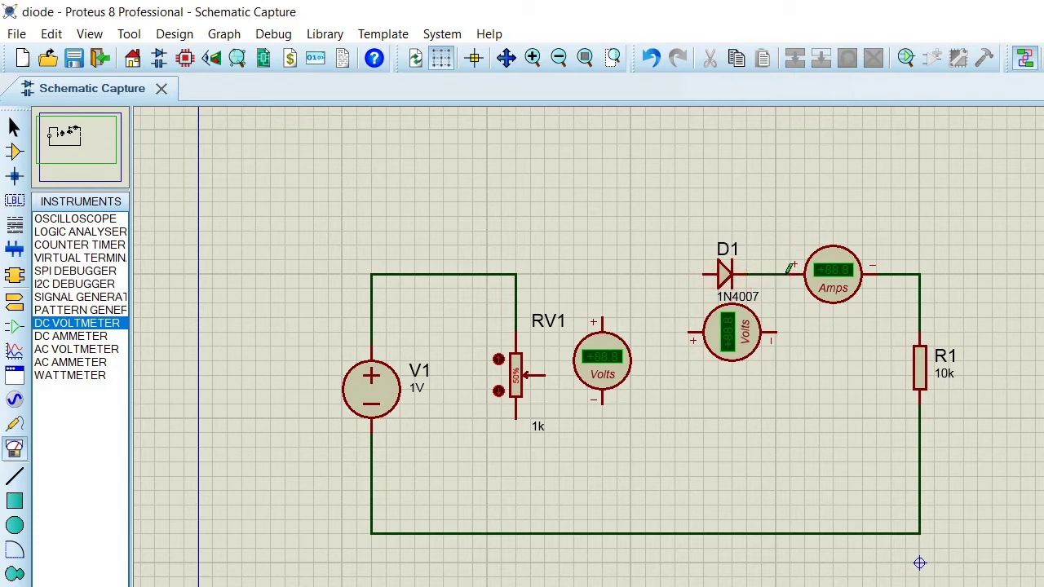
click(771, 332)
click(776, 275)
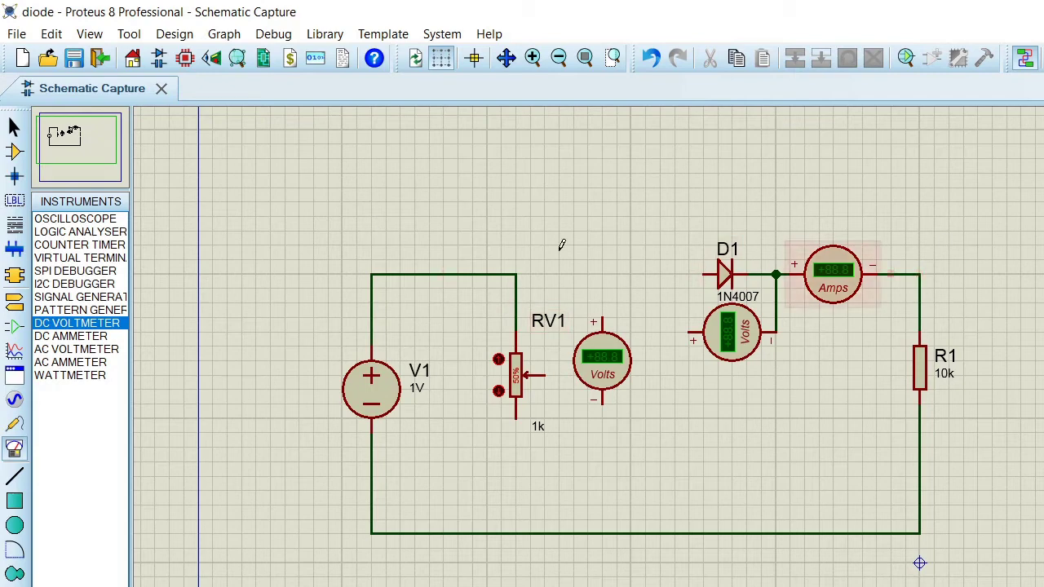
Wire the potentiometer's lower end to the bottom return wire and its wiper to the diode's anode.
click(515, 417)
click(515, 533)
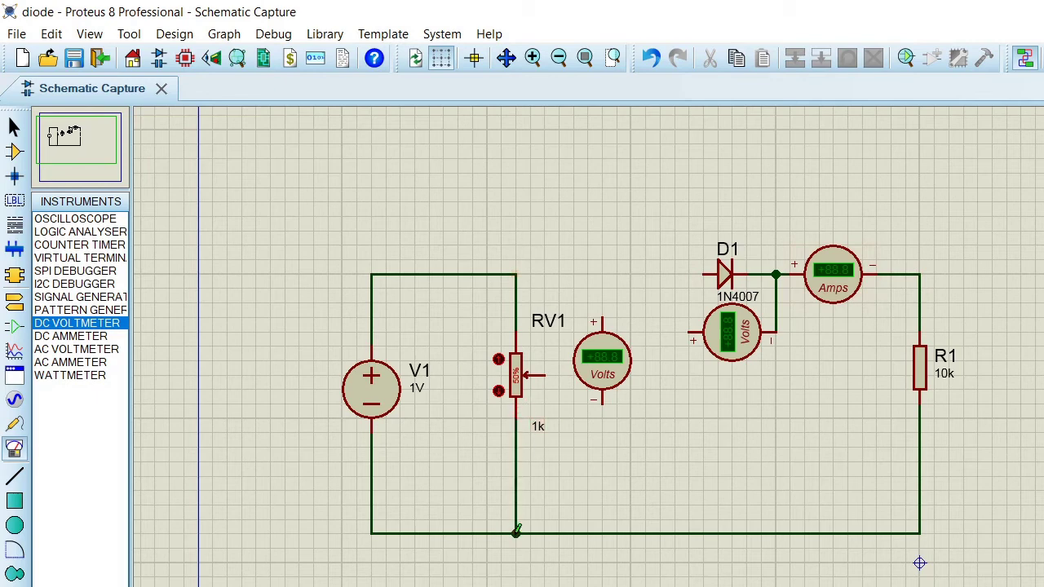
click(546, 374)
click(704, 274)
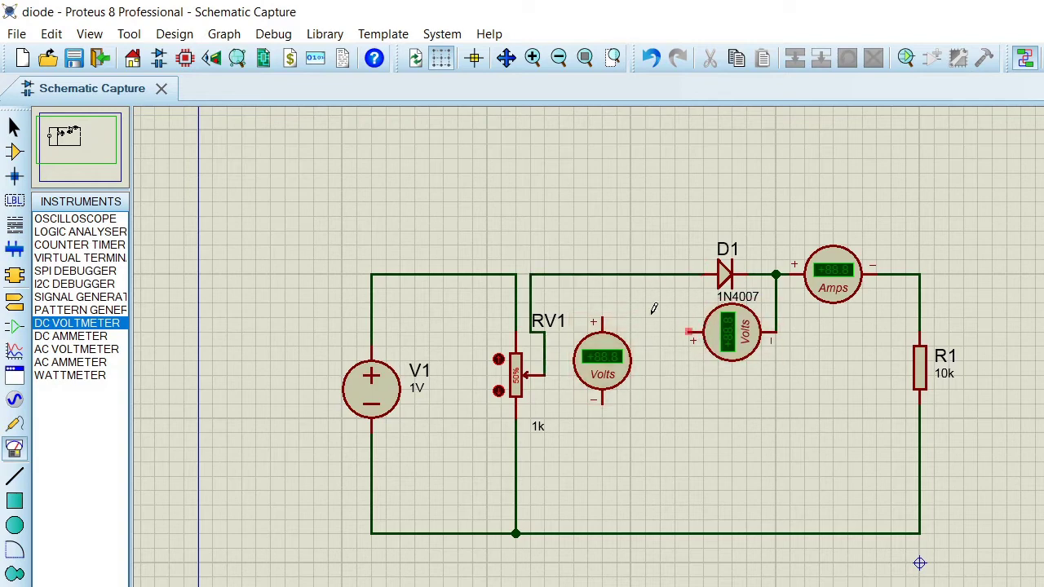
Wire the upright voltmeter between the anode wire and the bottom return wire, and the diode voltmeter's positive terminal to the anode wire.
click(603, 317)
click(602, 274)
click(602, 399)
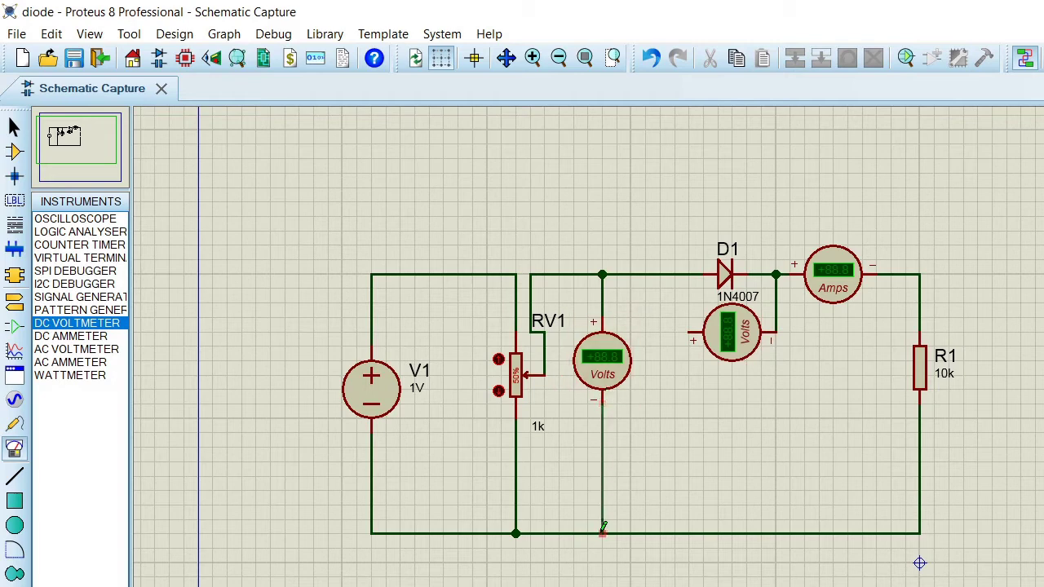
click(603, 533)
click(689, 332)
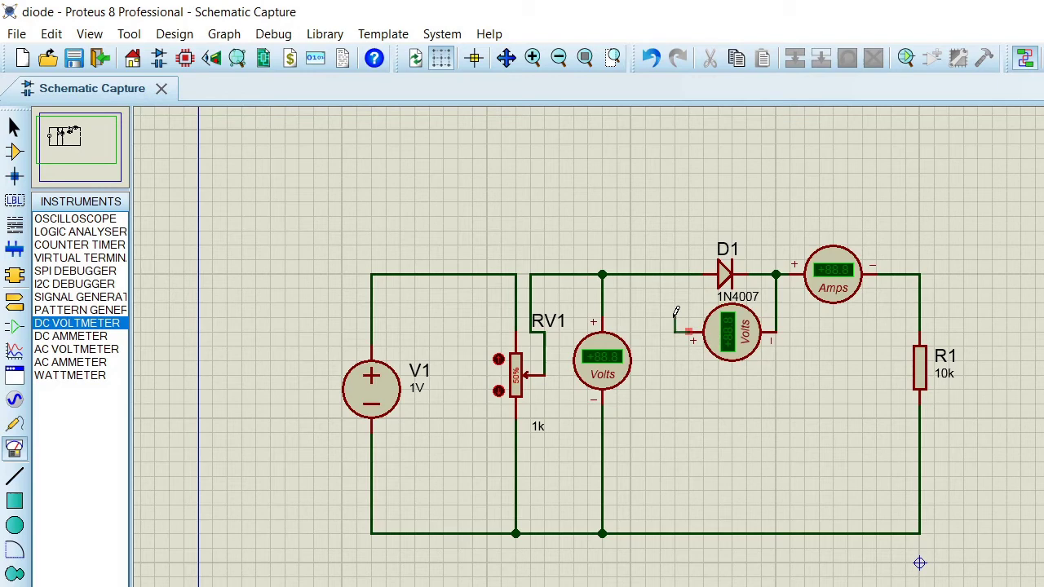
click(676, 275)
Place a ground terminal beneath the potentiometer and wire it to the junction on the bottom return wire.
click(15, 303)
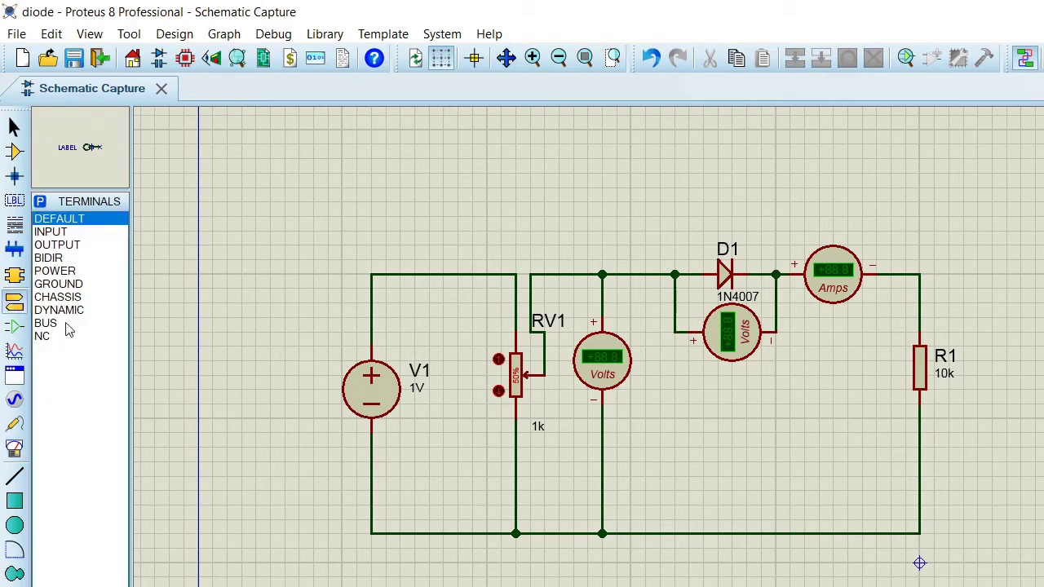
click(59, 283)
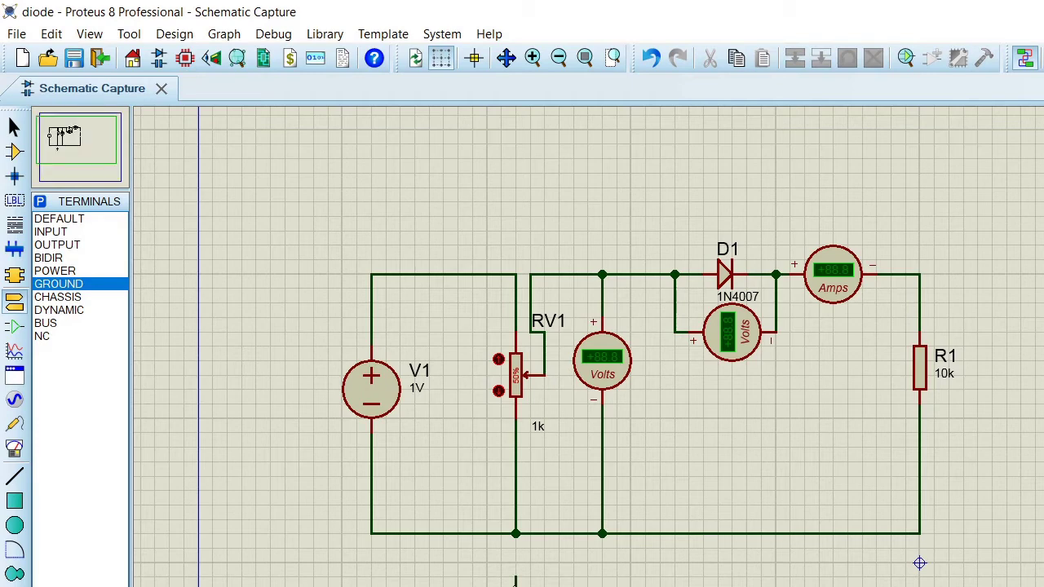
click(517, 534)
click(516, 575)
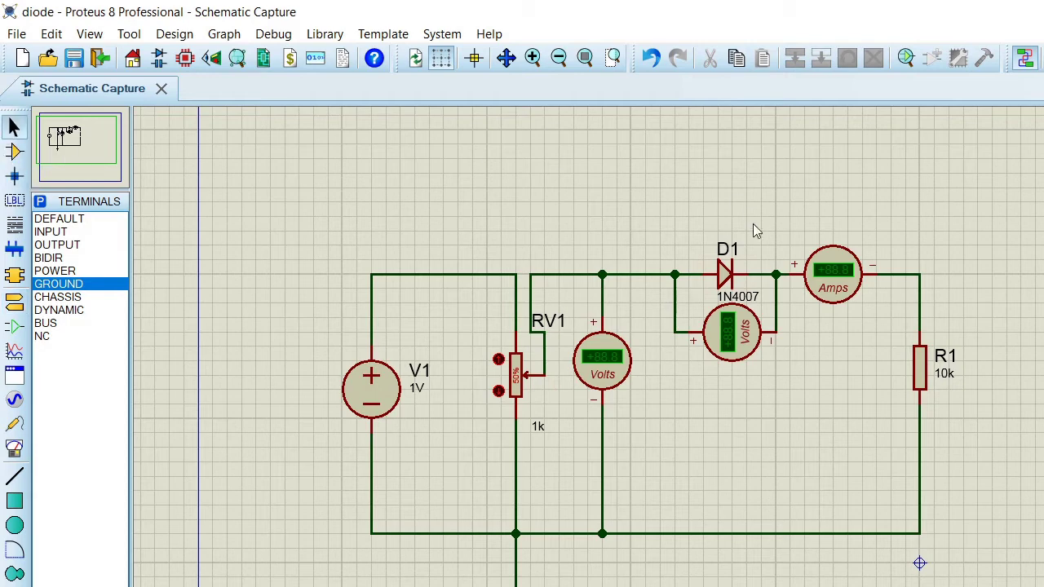
Set the DC ammeter's display range to Milliamps.
double_click(841, 271)
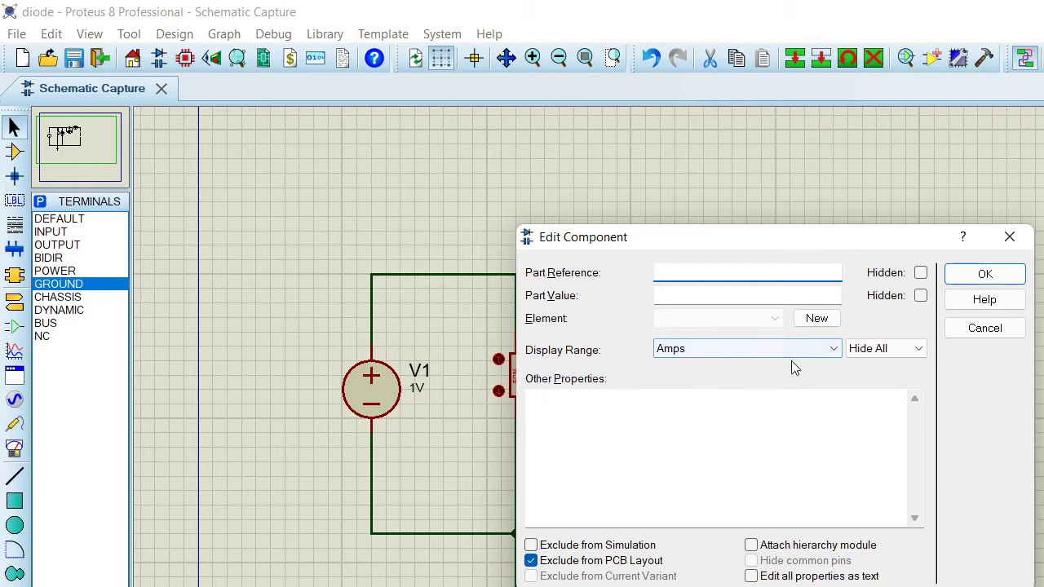
click(820, 355)
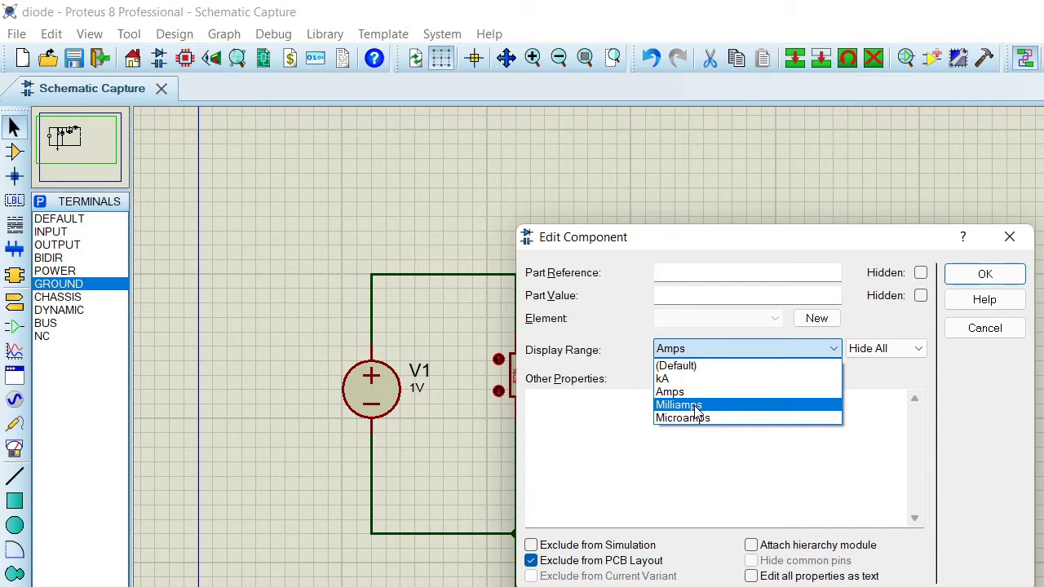
click(699, 405)
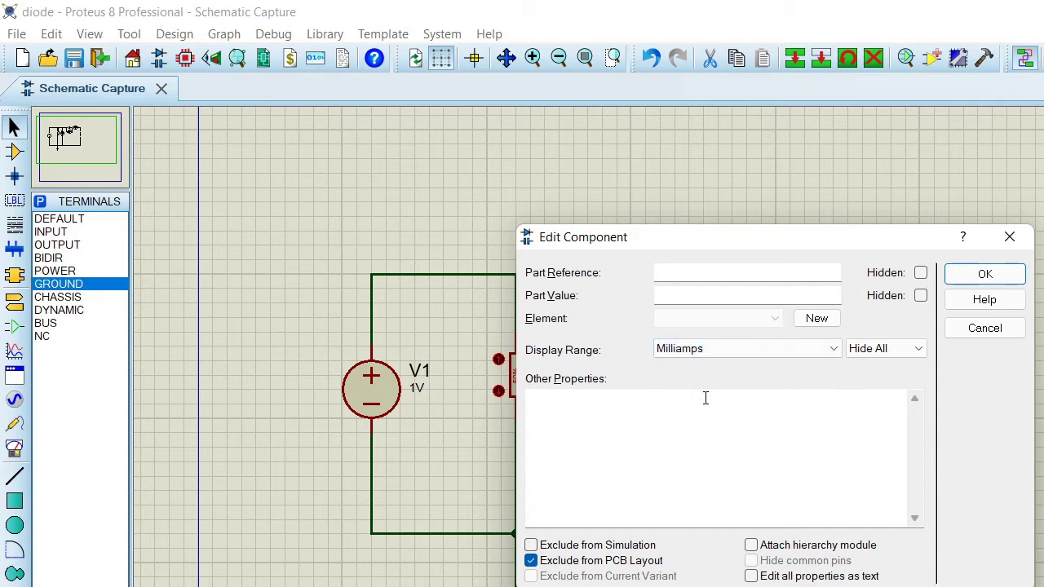
click(984, 275)
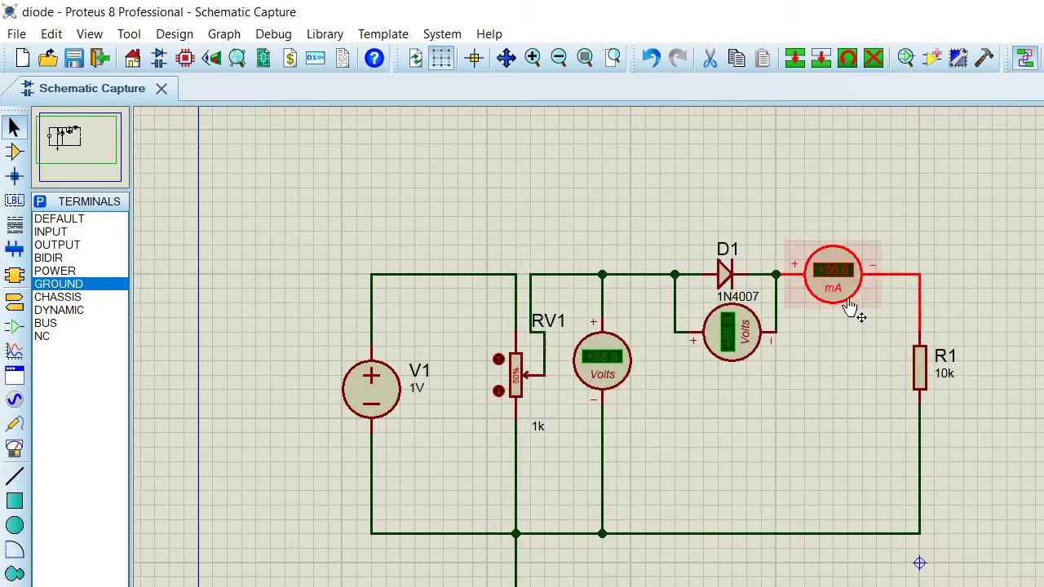
double_click(924, 372)
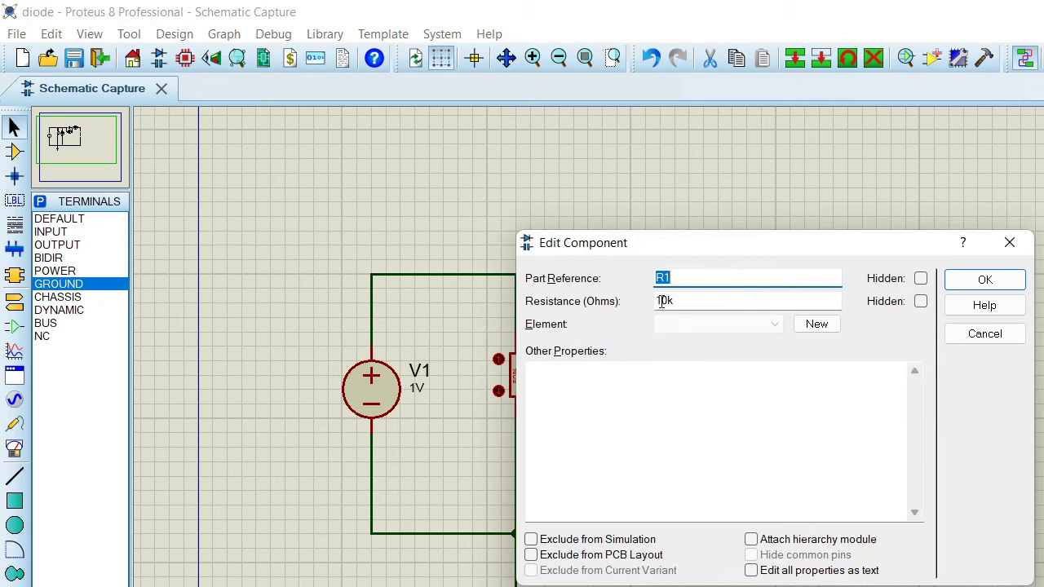
click(660, 301)
drag(661, 301, 667, 301)
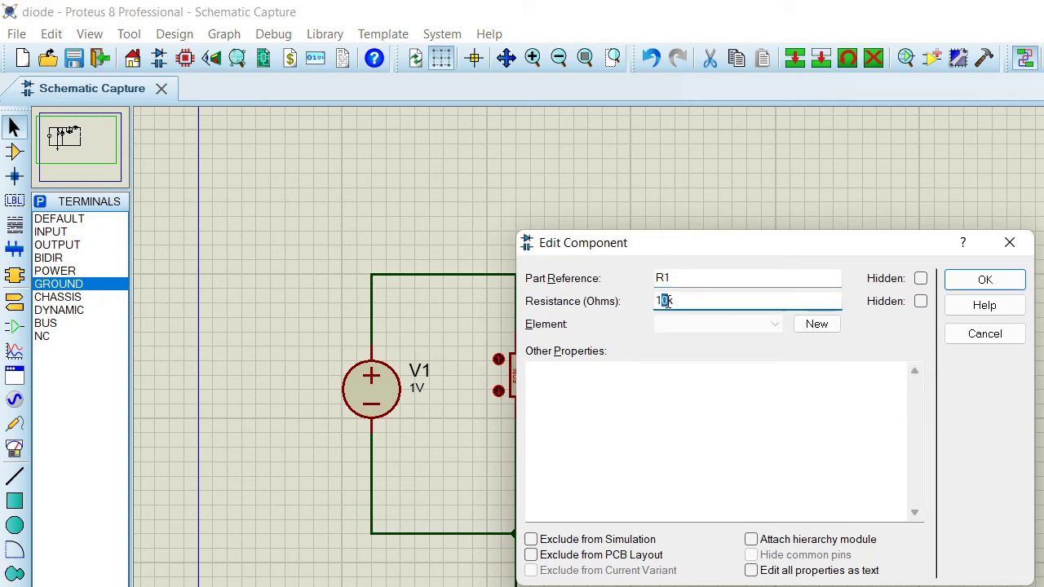
key(BackSpace)
click(1013, 246)
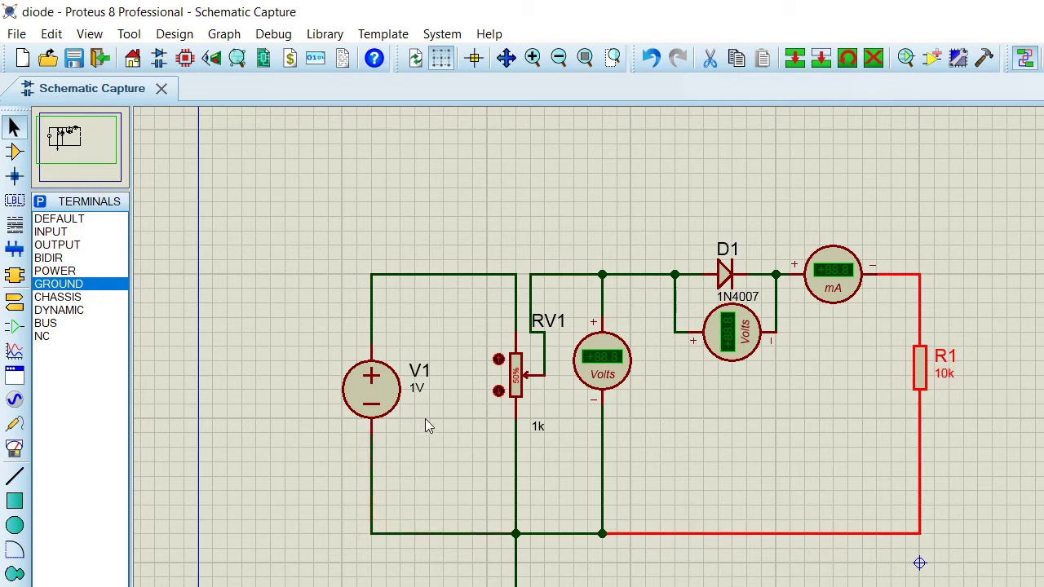
Set the voltage of source V1 to 15V.
double_click(365, 386)
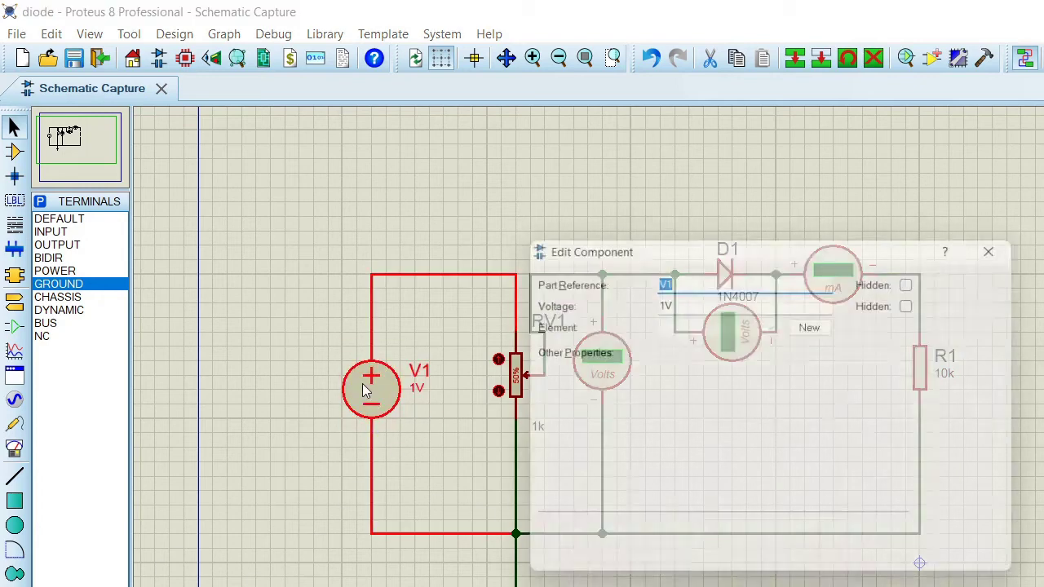
click(668, 301)
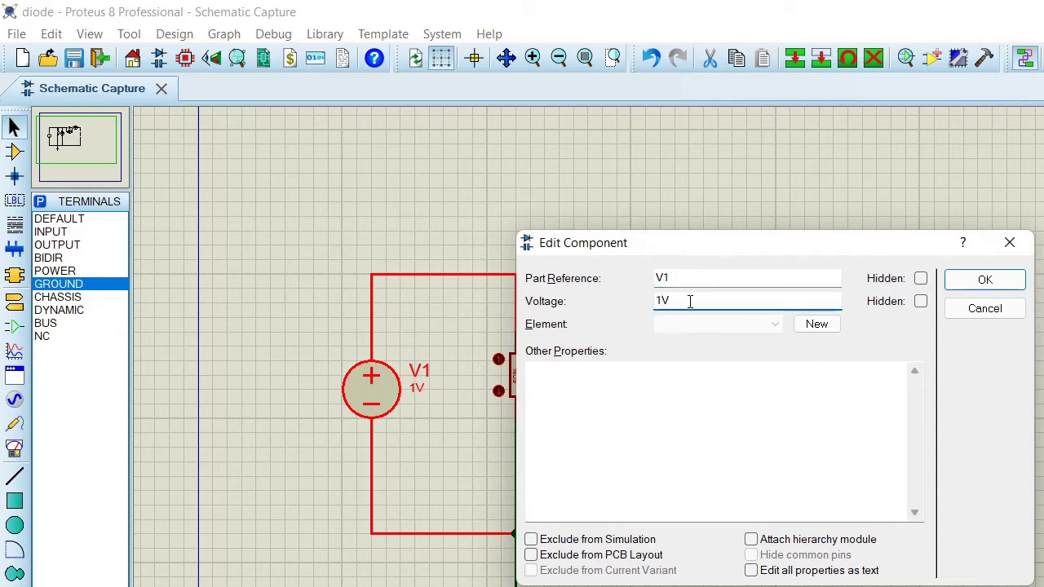
text(5)
click(1002, 281)
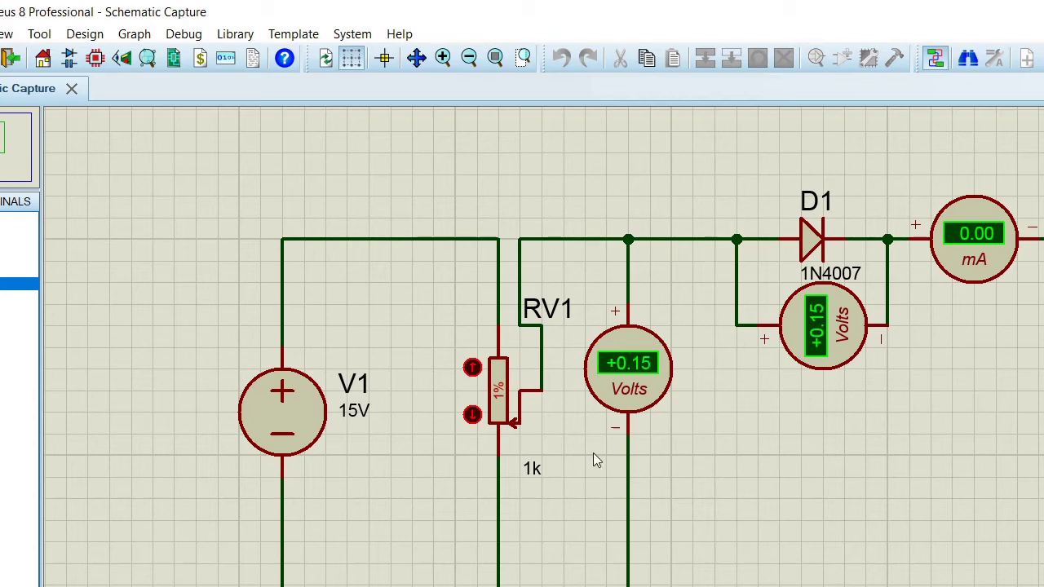
Lower potentiometer RV1 to 0% in the running simulation, and in the Excel worksheet add the heading Current beside Voltage.
click(472, 415)
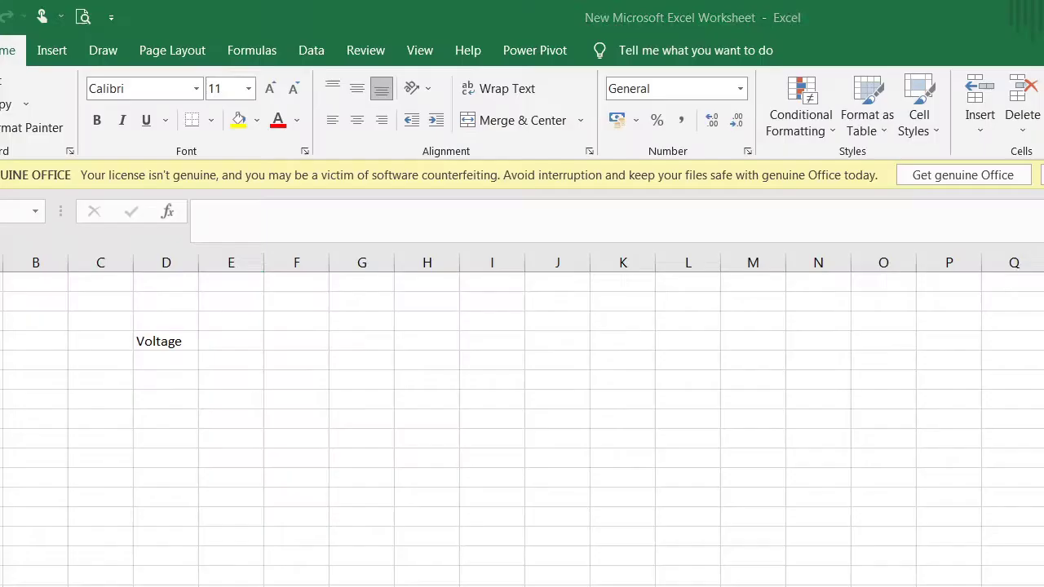
key(Tab)
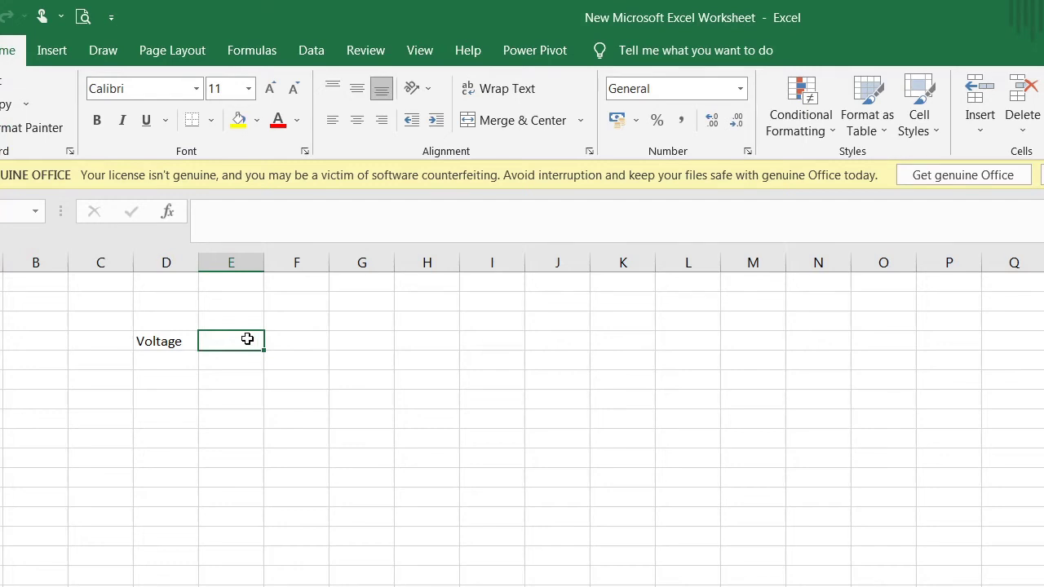
key(Caps_Lock)
text(CU)
key(Caps_Lock)
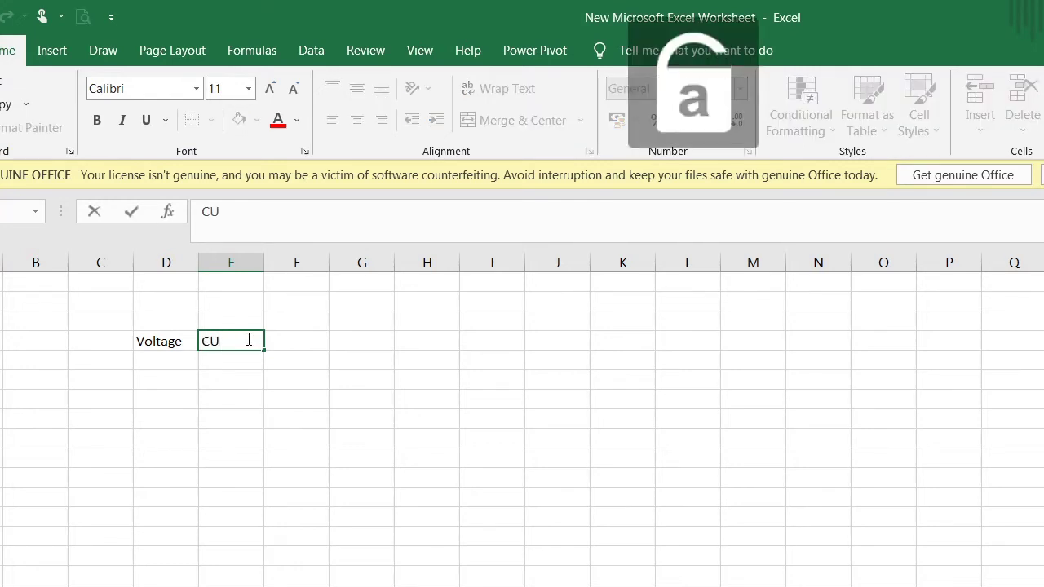
key(BackSpace)
text(ure)
key(BackSpace)
text(rent)
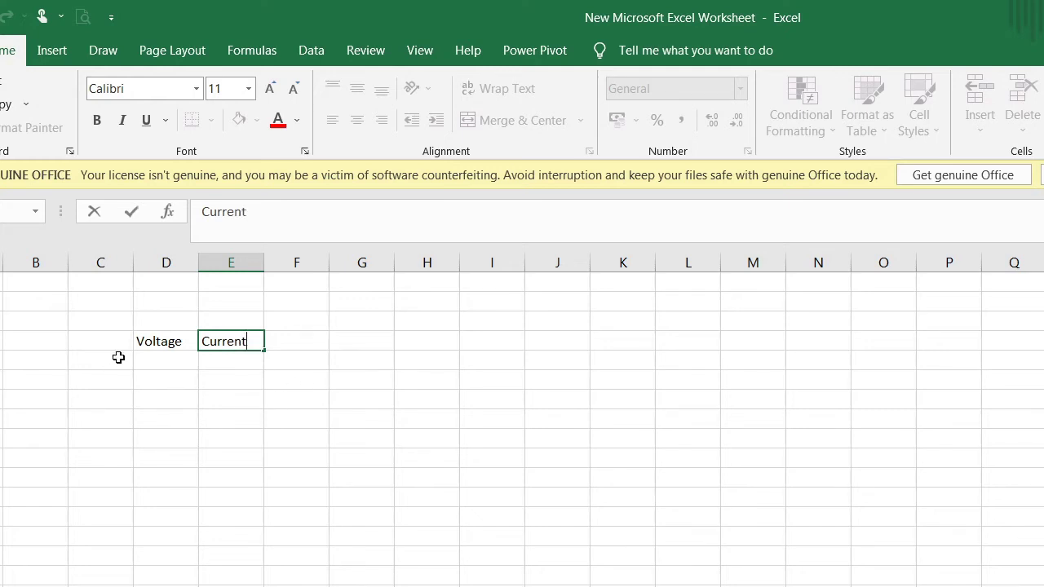
Enter 0 as the first reading under the Voltage heading.
click(173, 367)
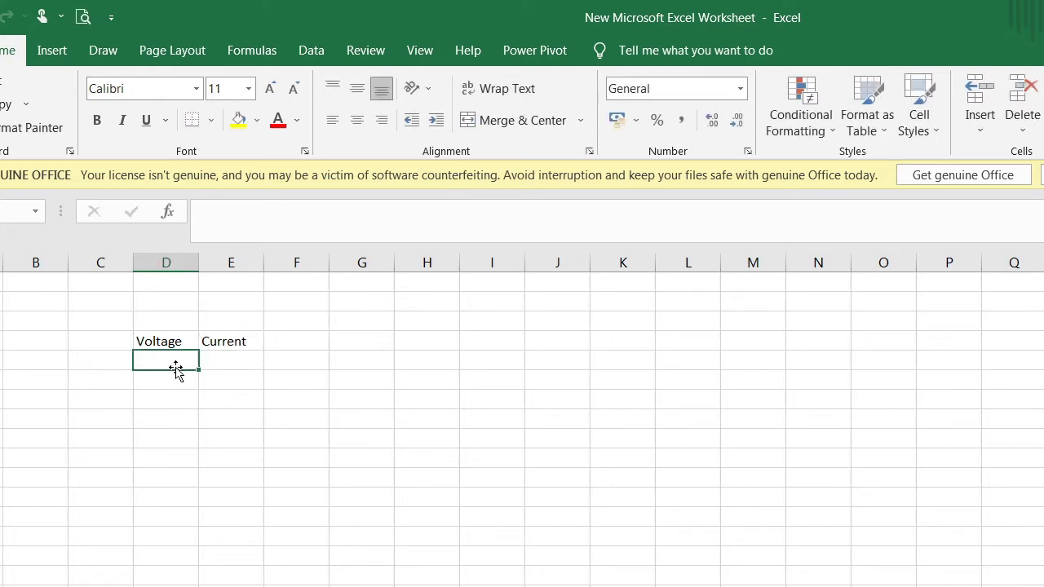
text(0)
key(BackSpace)
text(0)
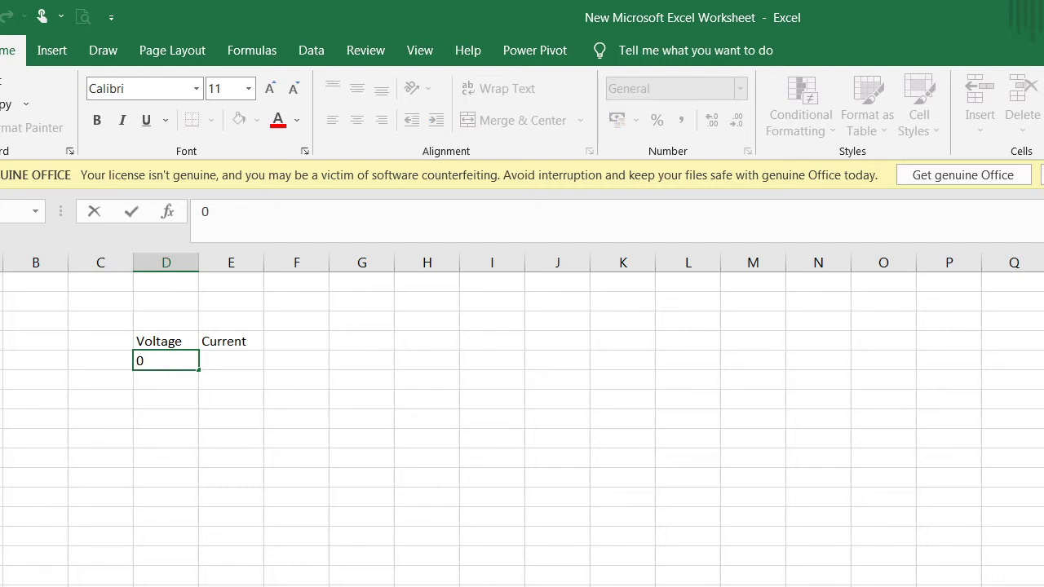
Switch to Proteus, raise potentiometer RV1 to 1%, and record 0.15 as the second voltage in the Excel worksheet.
key(alt+Tab)
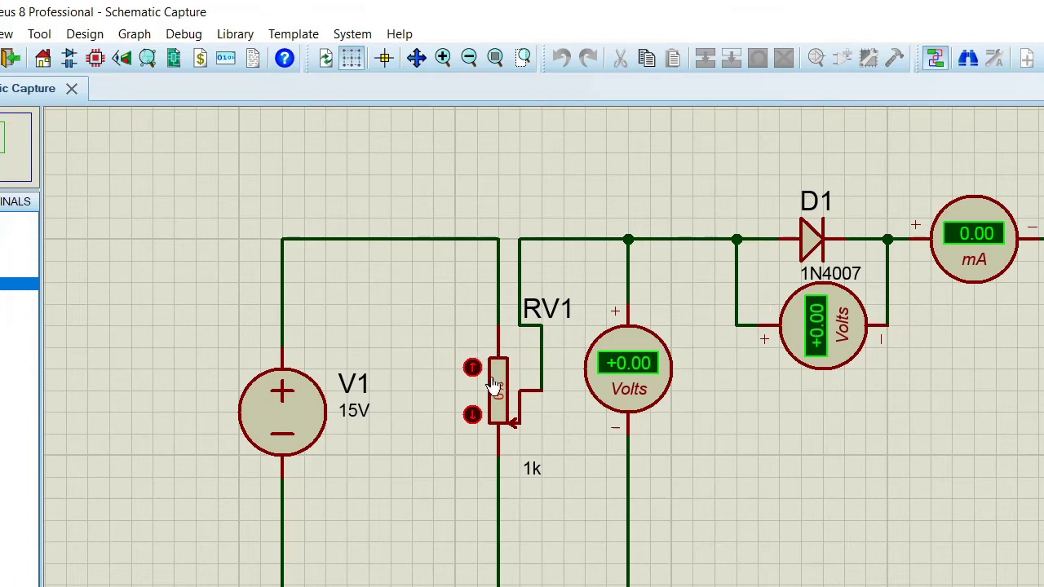
click(473, 368)
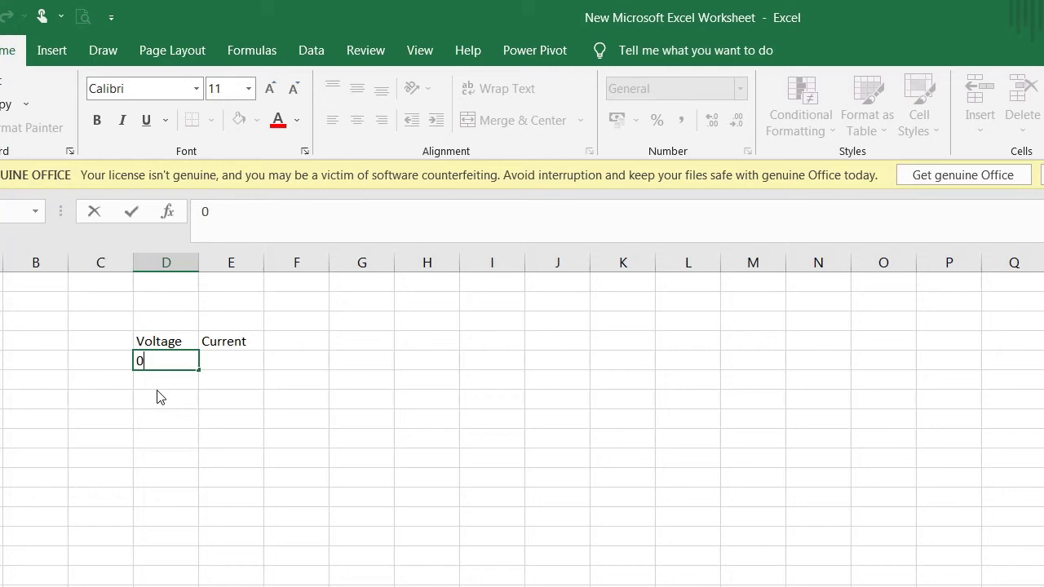
click(159, 389)
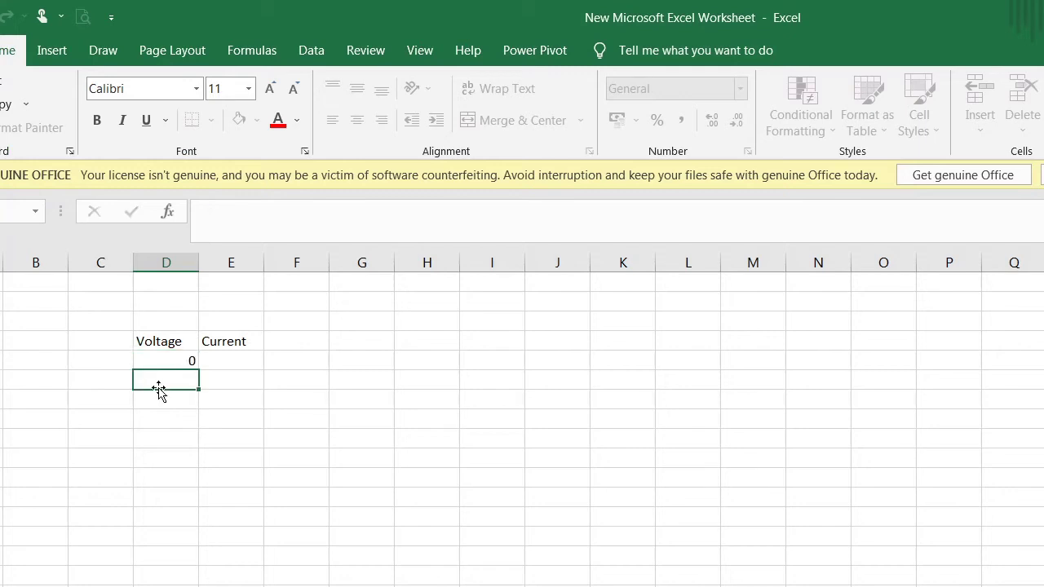
text(0.15)
Enter 0 as the current for both the 0 and the 0.15 voltage readings.
click(233, 377)
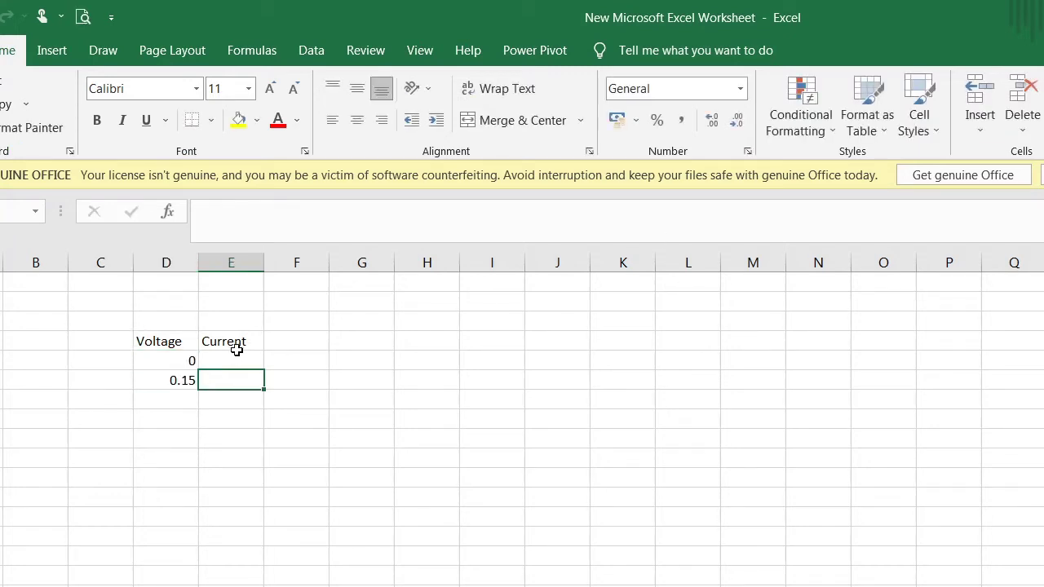
click(236, 343)
click(240, 361)
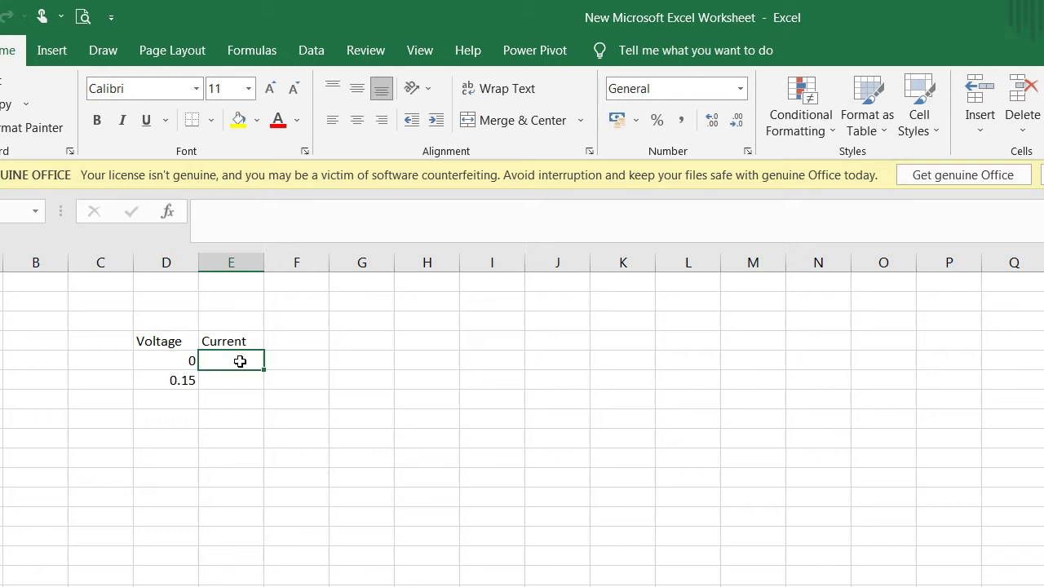
text(0)
key(Return)
text(0)
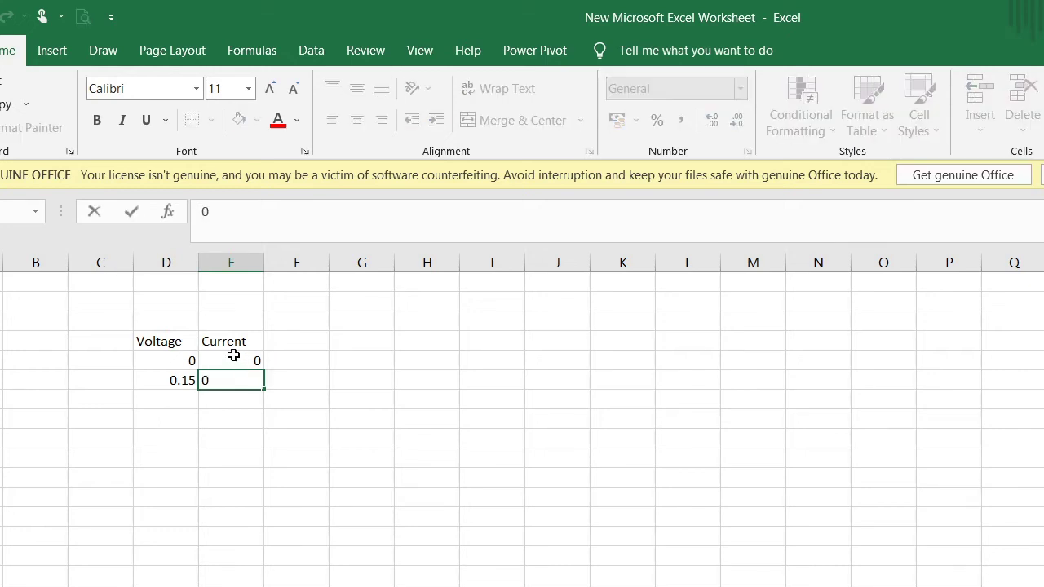
Switch to Proteus, raise potentiometer RV1 to 2%, and record voltage 0.29 with current 0 in the Excel worksheet.
key(alt+Tab)
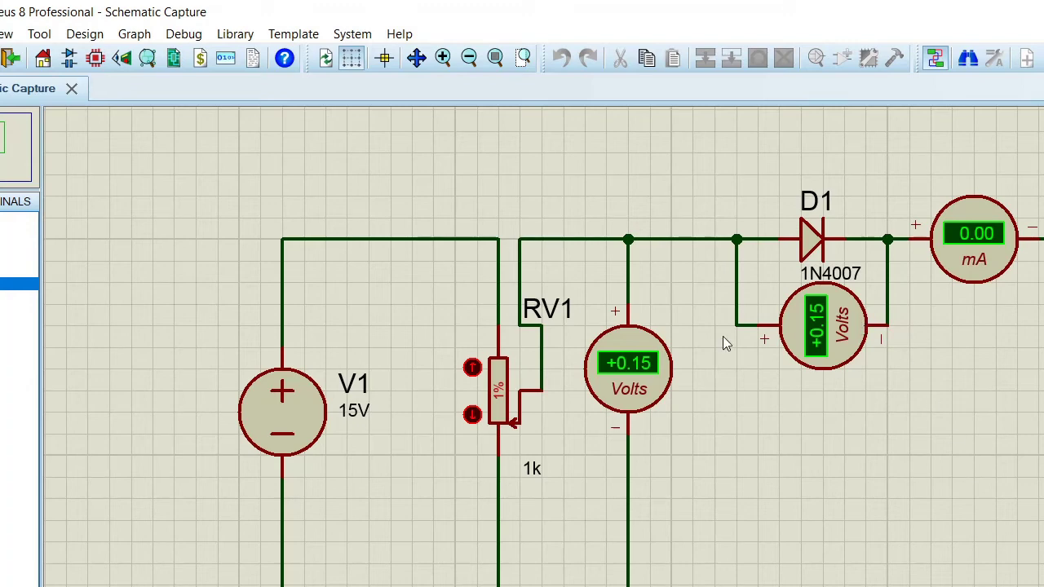
click(472, 369)
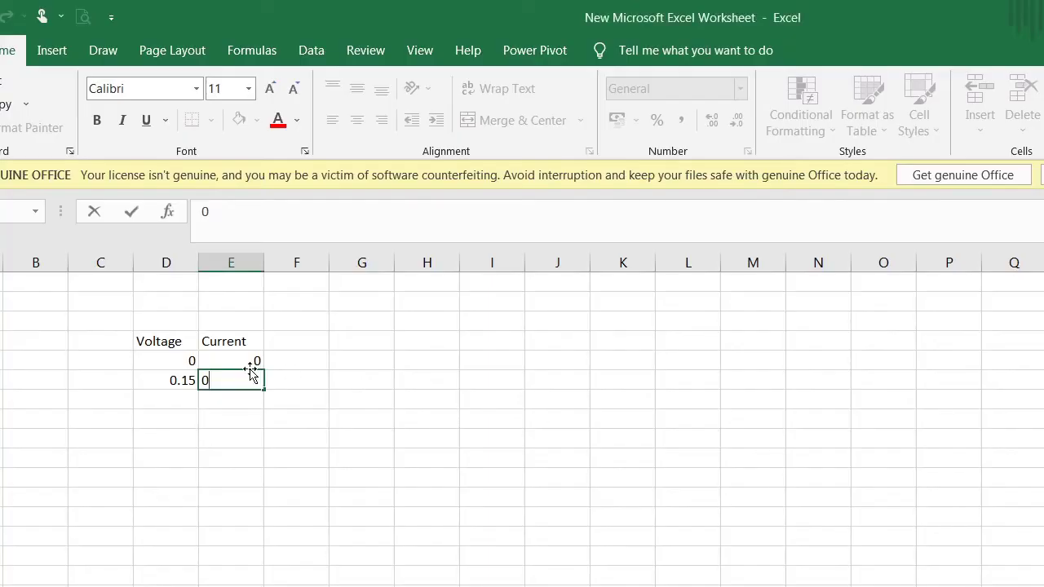
click(160, 402)
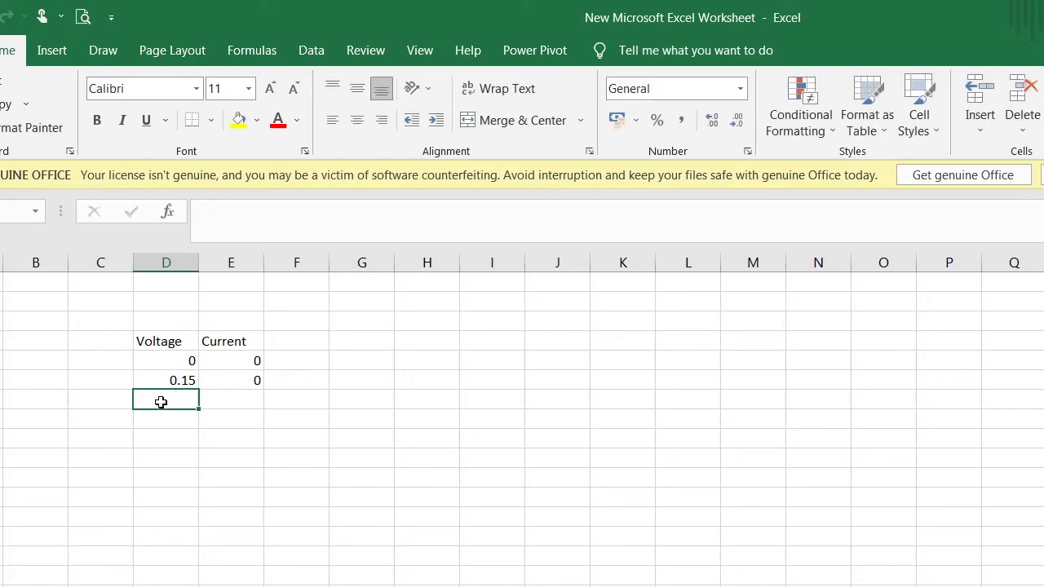
text(0.29)
key(Tab)
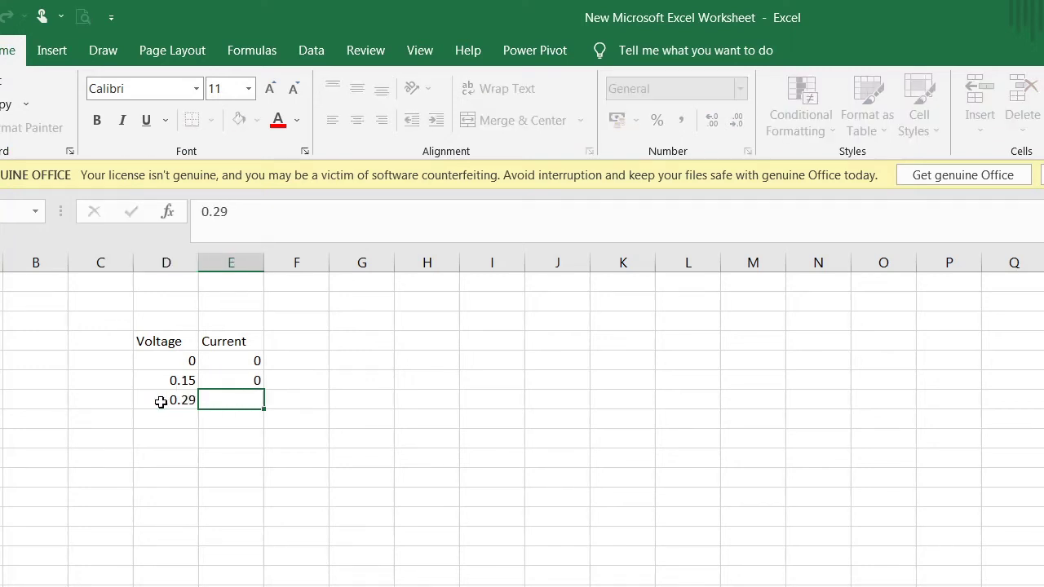
text(0)
click(916, 494)
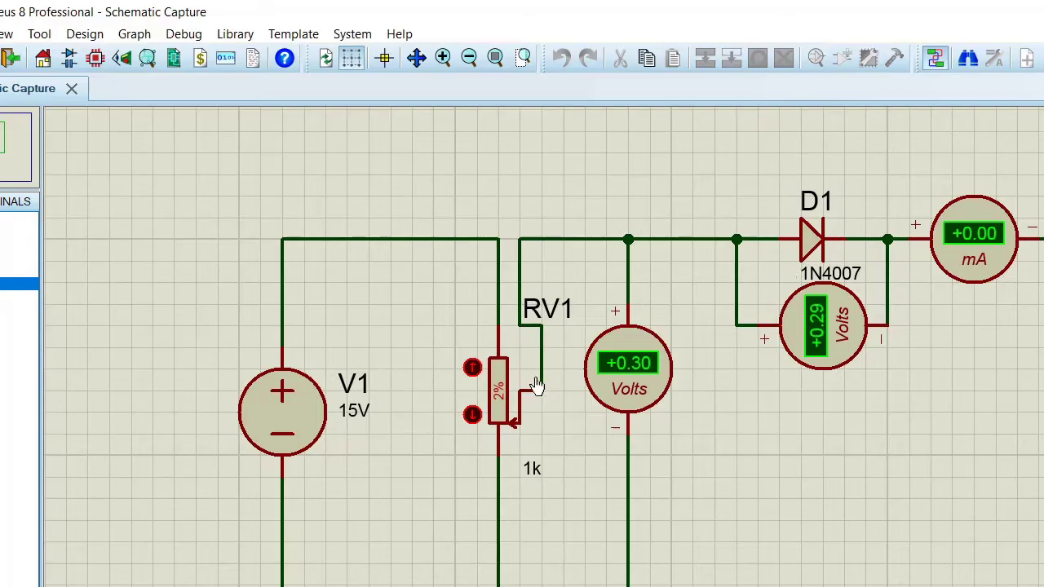
Switch to Proteus, raise RV1 through 3% to 4%, and record voltage 0.37 with current 0 in the Excel worksheet.
click(472, 369)
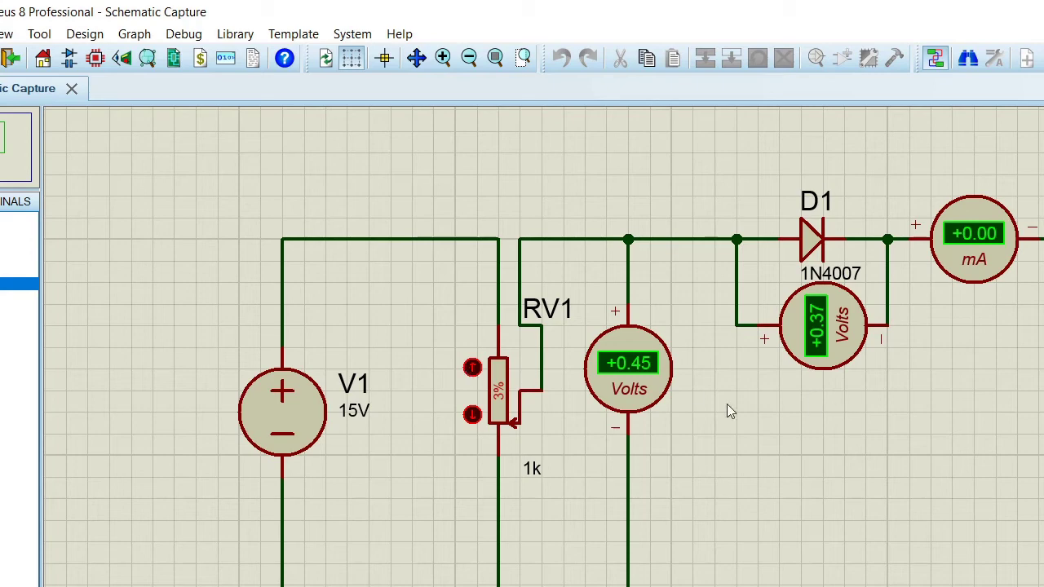
click(473, 368)
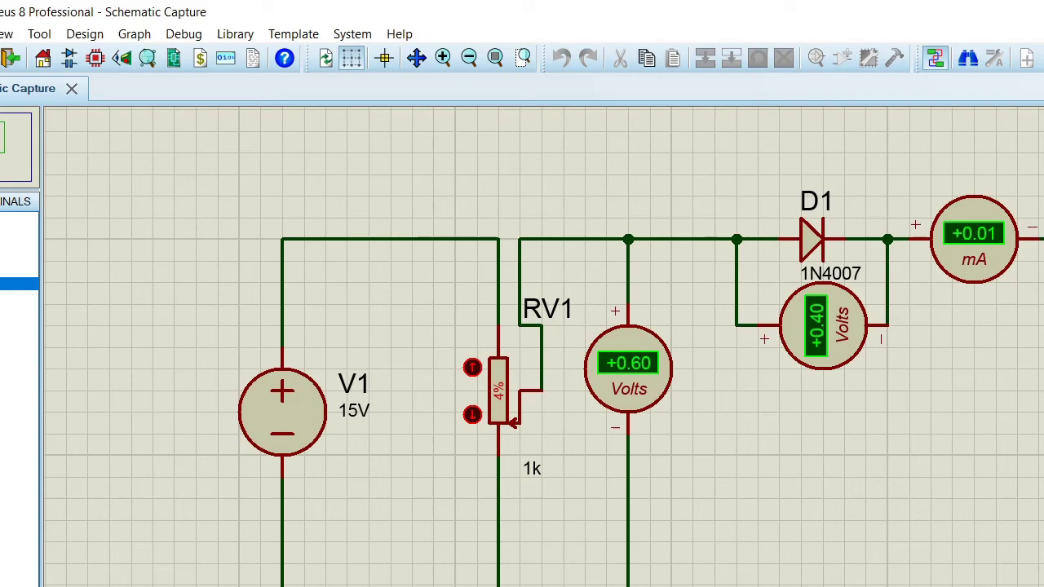
key(alt+Tab)
click(184, 418)
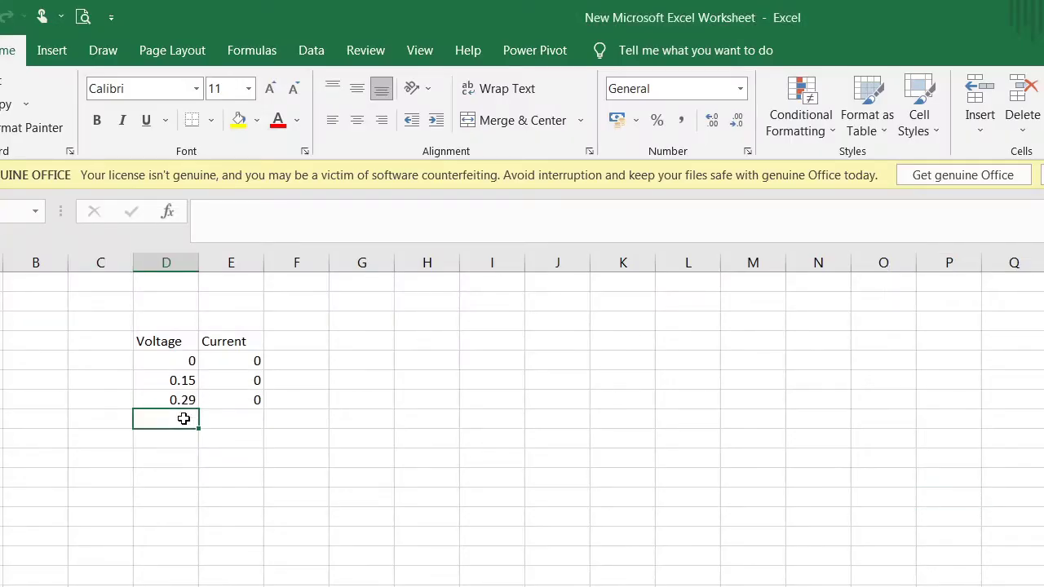
text(0.7)
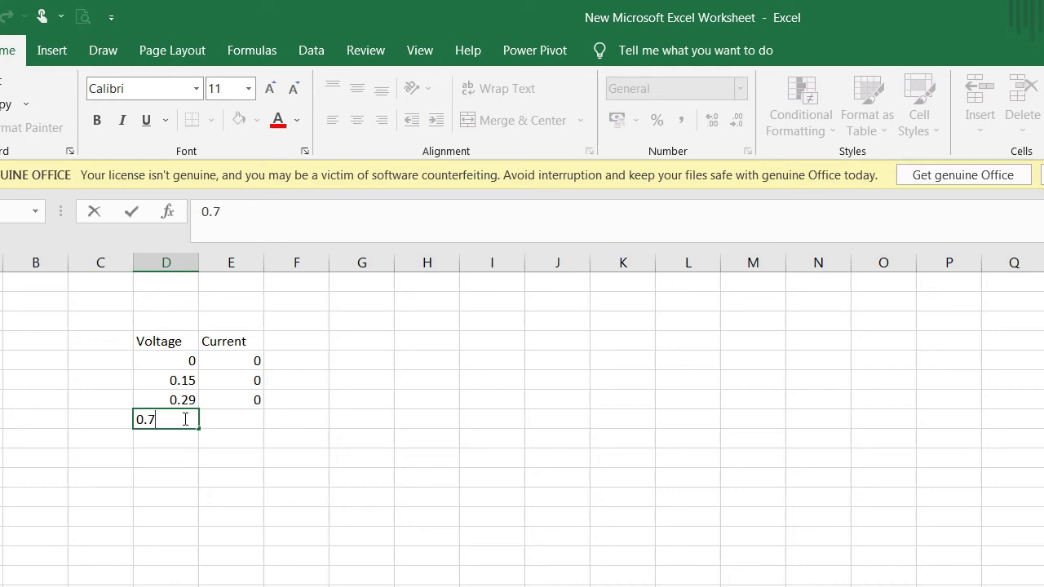
key(BackSpace)
text(37)
key(Tab)
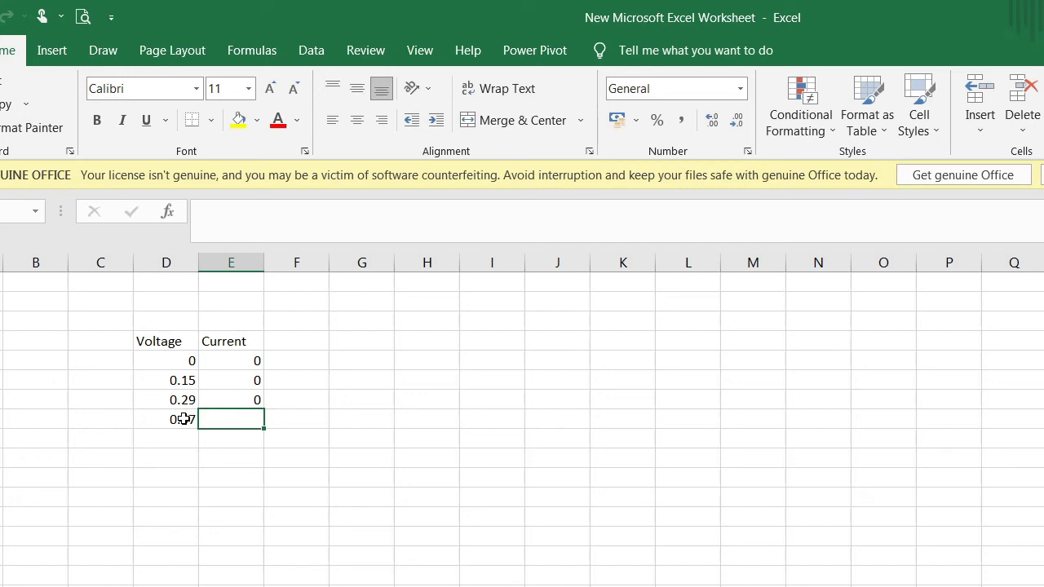
text(0)
key(Return)
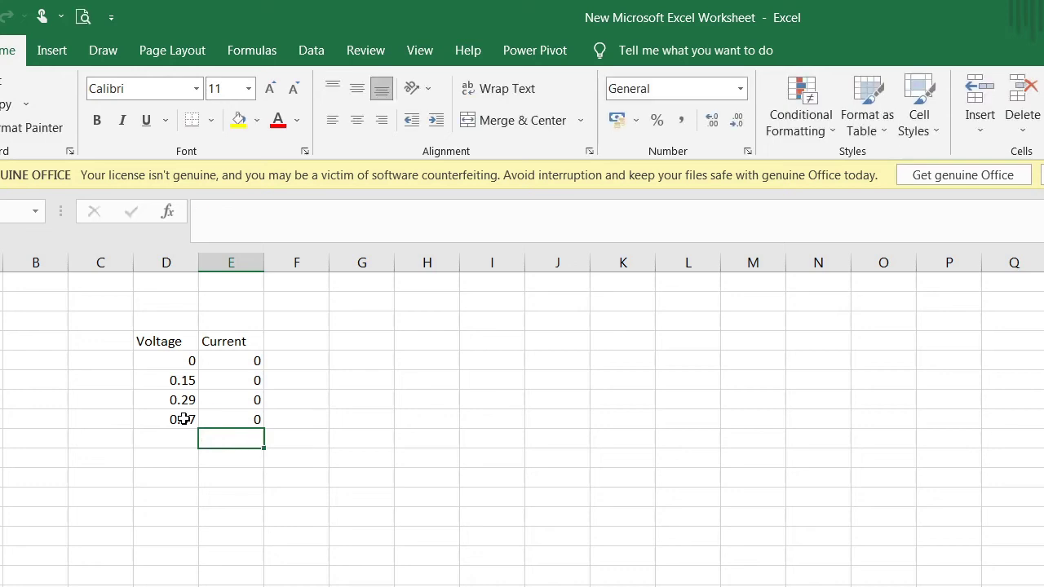
Record 0.4 as the next voltage with a current of 0.01, checking the ammeter reading in Proteus.
key(Left)
text(0.4)
key(Tab)
text(0.0)
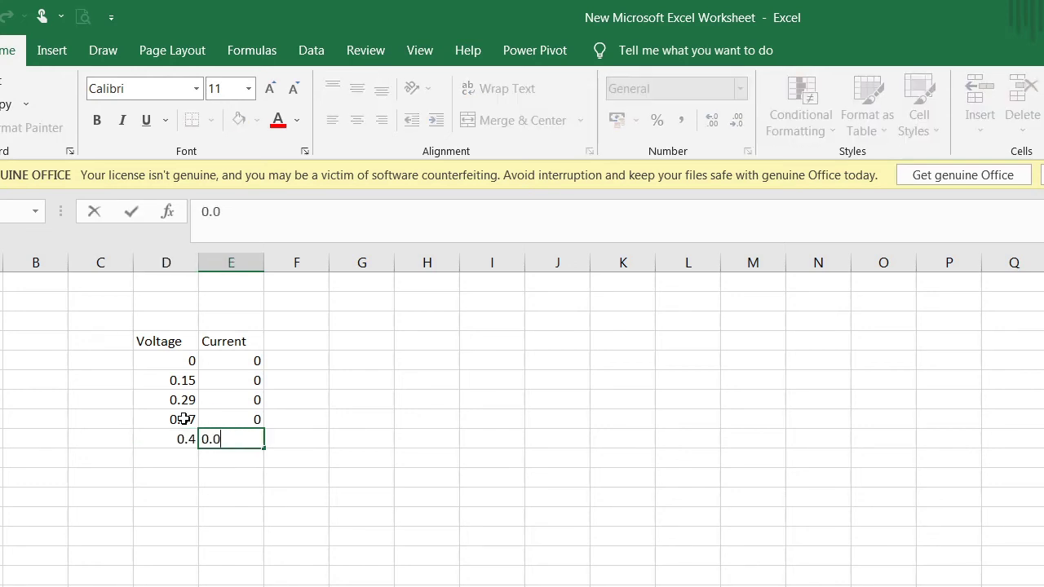
key(BackSpace)
text(1)
key(alt+Tab)
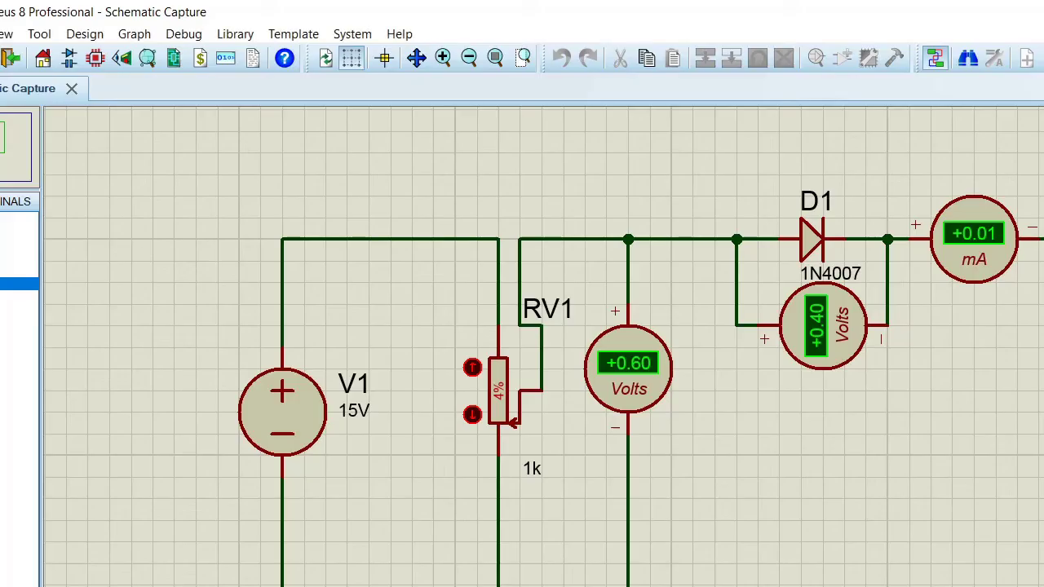
key(alt+Tab)
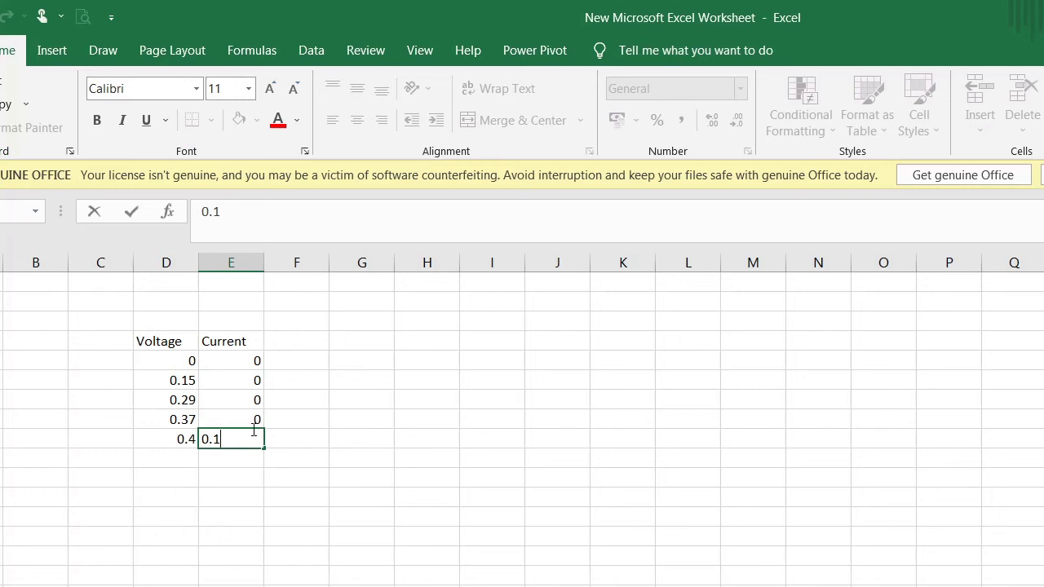
key(BackSpace)
text(.)
key(BackSpace)
text(01)
click(432, 554)
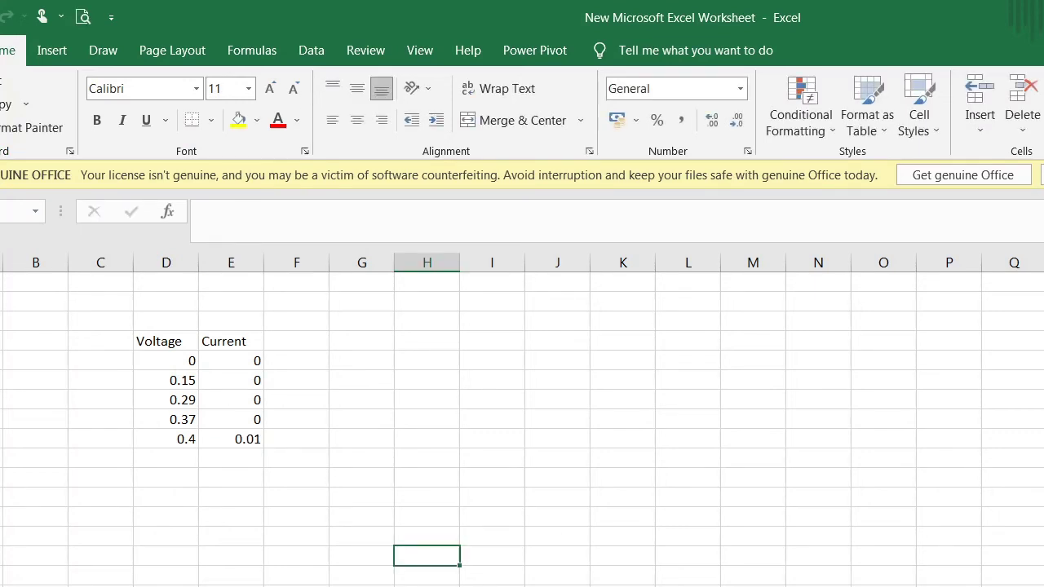
Switch to Proteus, raise RV1 to 5%, and record voltage 0.43 with current 0.03 in the Excel worksheet.
key(alt+Tab)
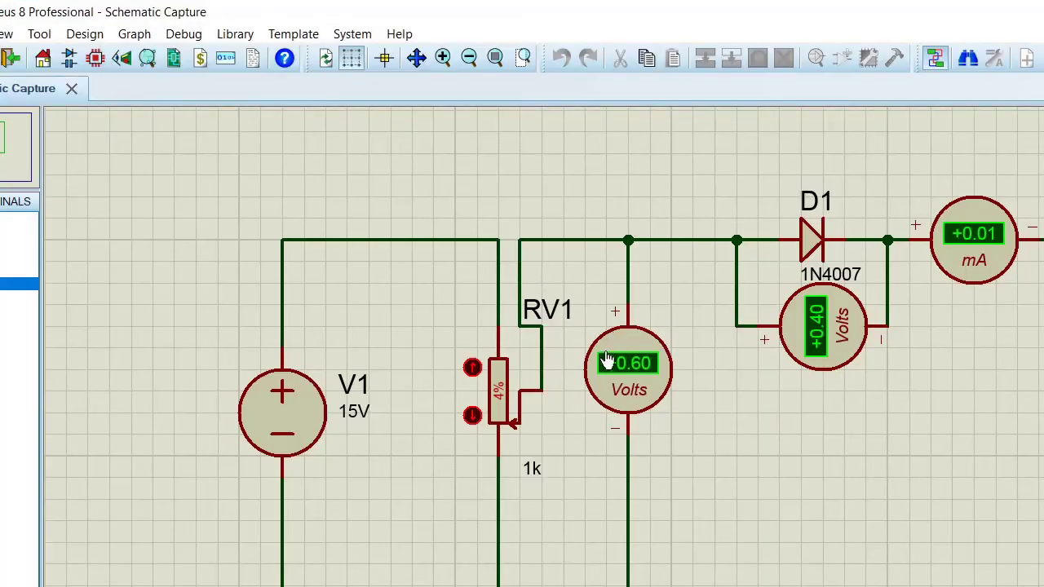
click(471, 369)
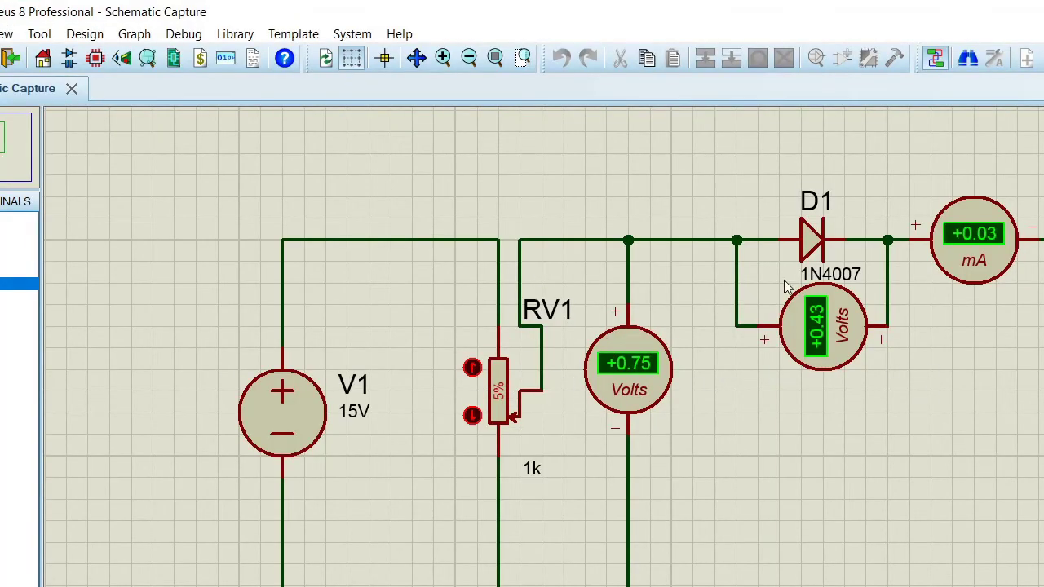
key(alt+Tab)
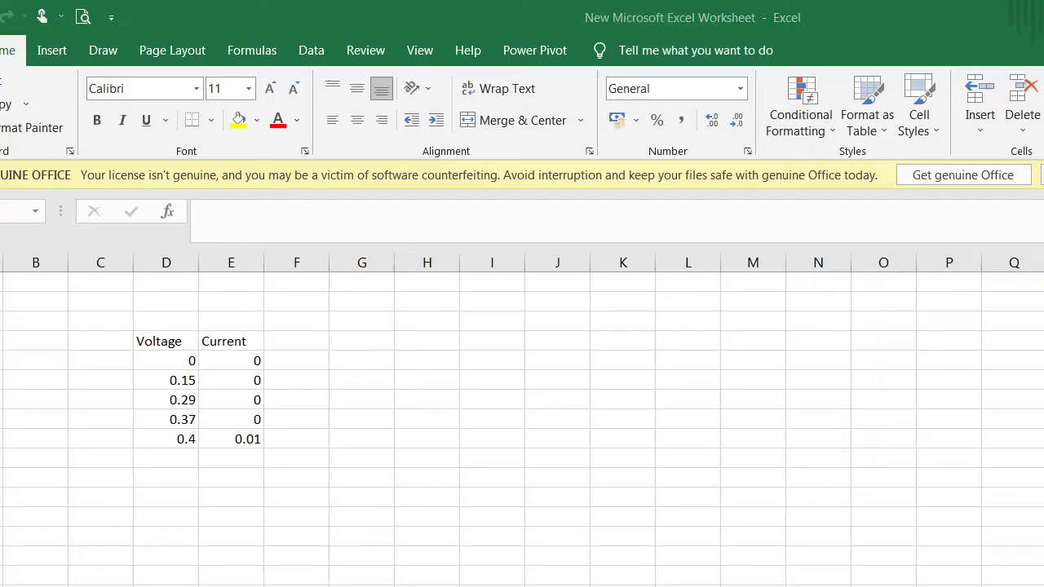
click(174, 444)
click(177, 459)
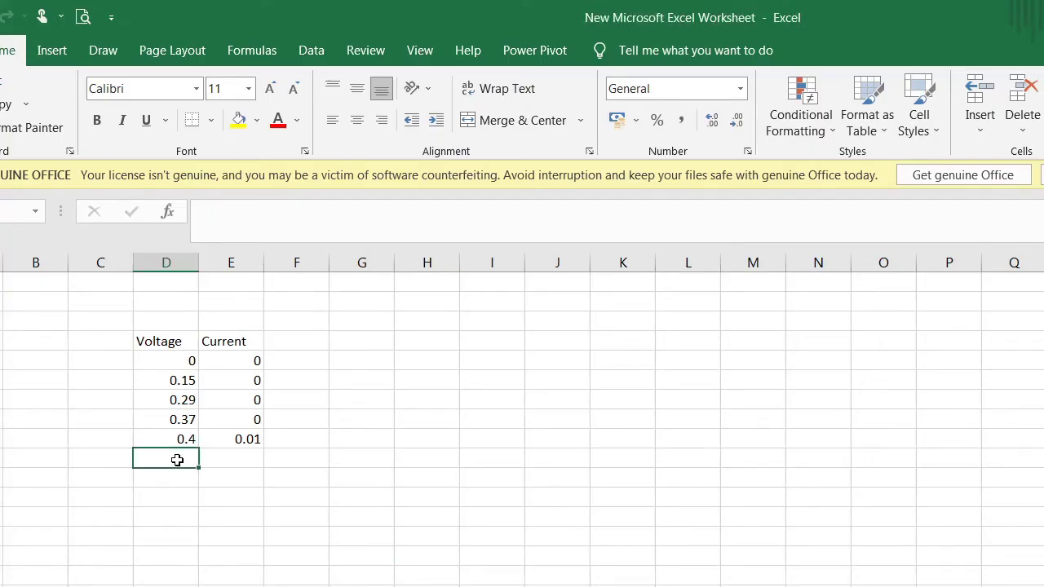
text(0.43)
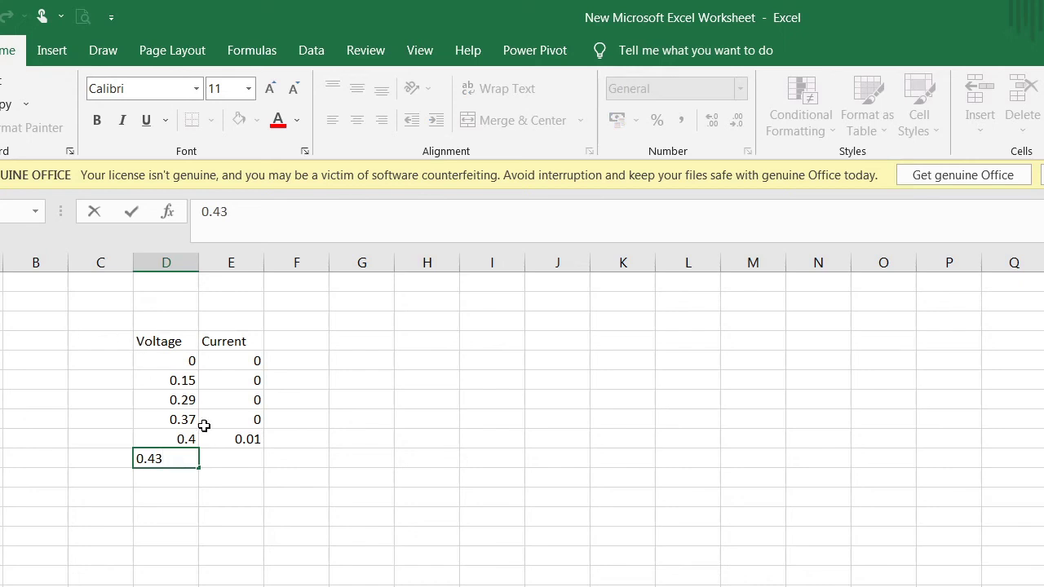
click(234, 458)
text(0.03)
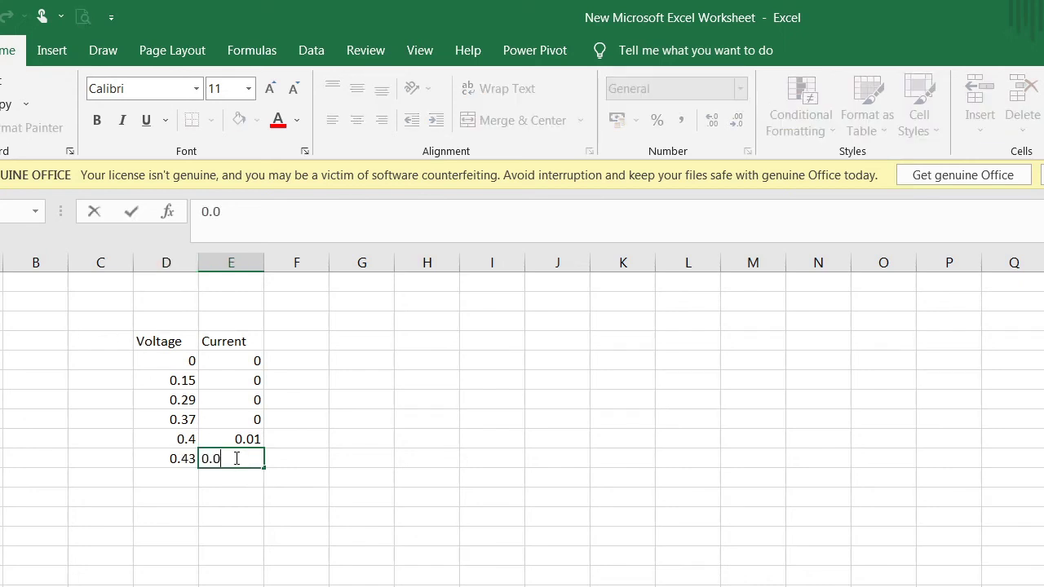
click(695, 425)
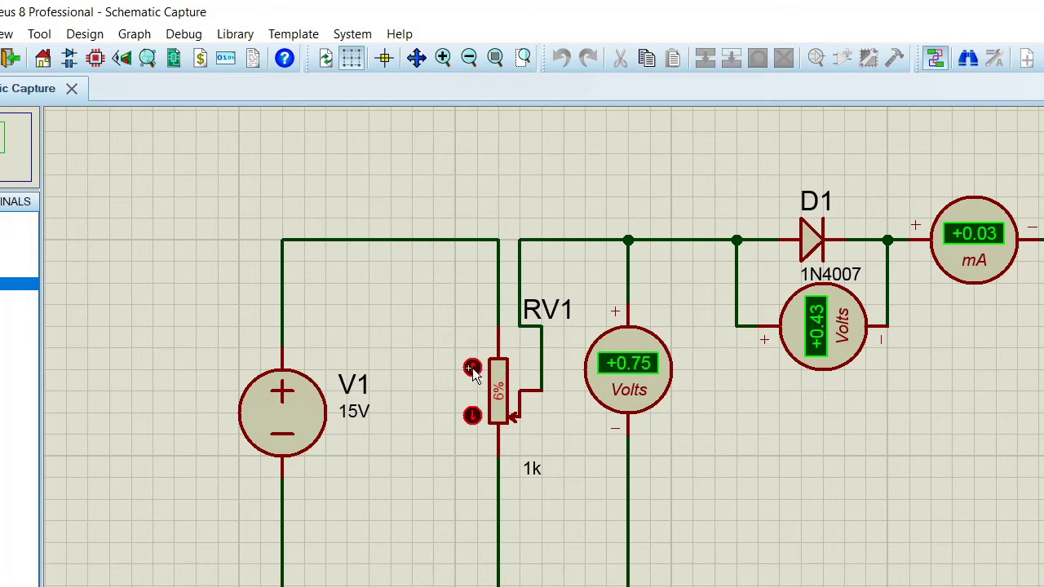
Switch to Proteus and raise potentiometer RV1 step by step to 10% in the running simulation.
click(472, 369)
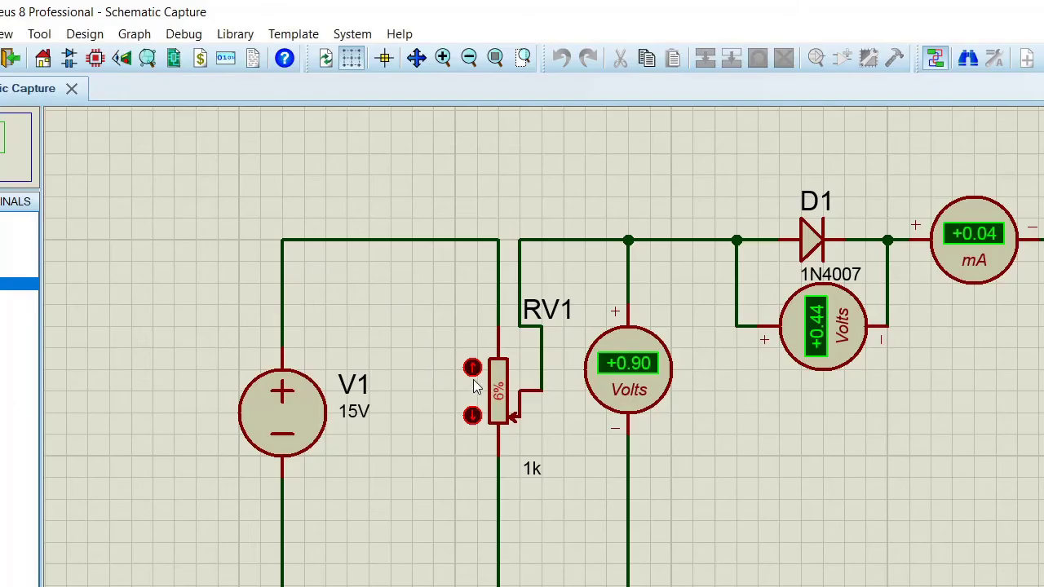
click(472, 369)
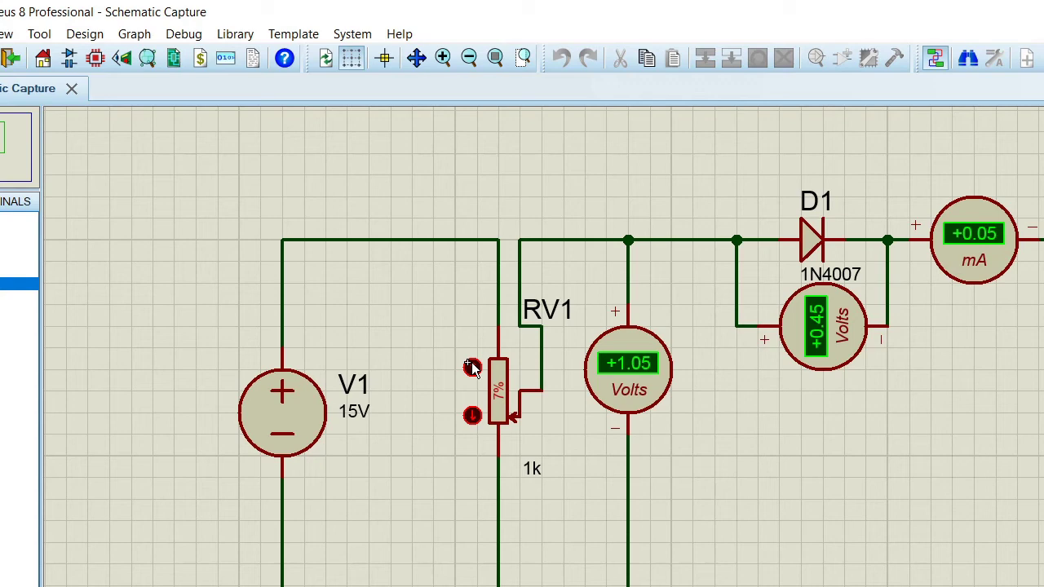
click(472, 369)
click(472, 369)
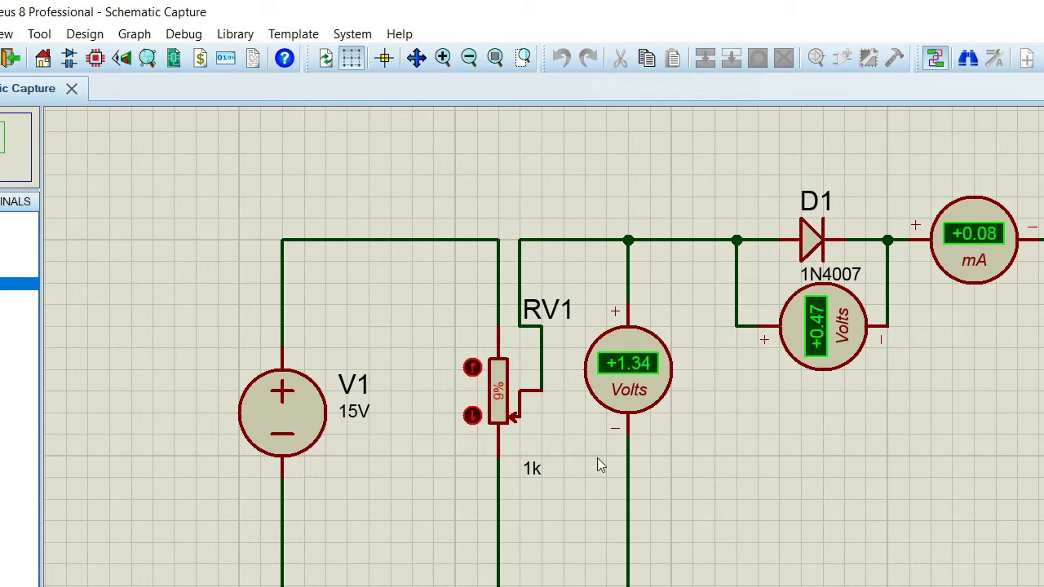
click(472, 368)
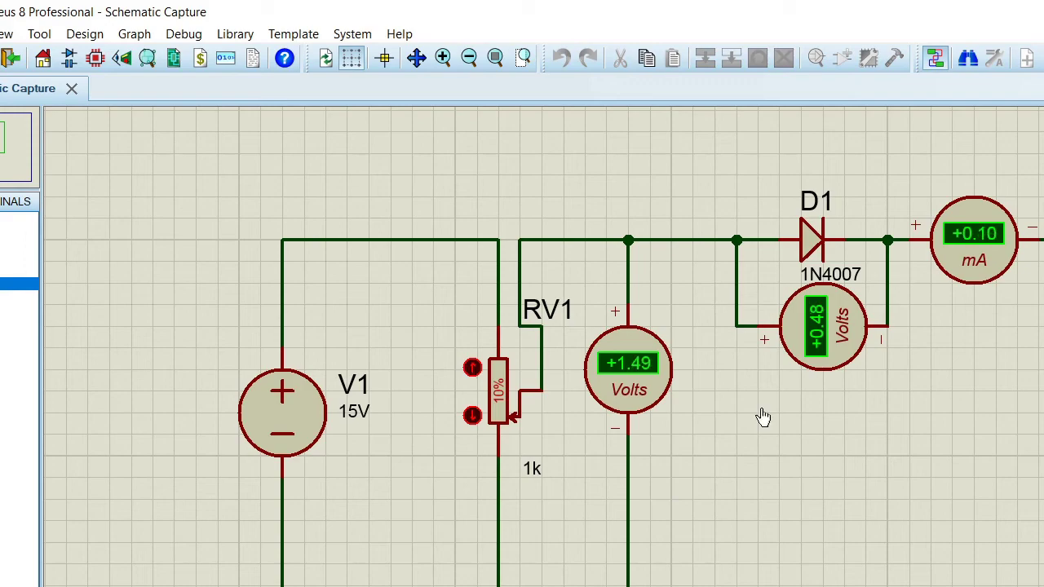
Switch to Excel and record 0.48 as the next voltage with a current of 0.1.
key(alt+Tab)
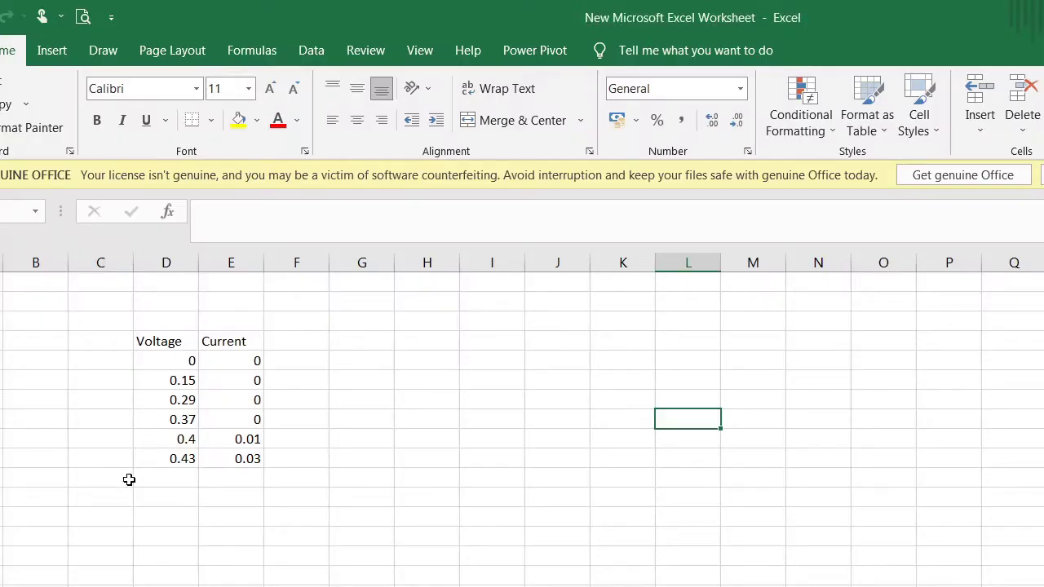
click(158, 480)
text(0.48)
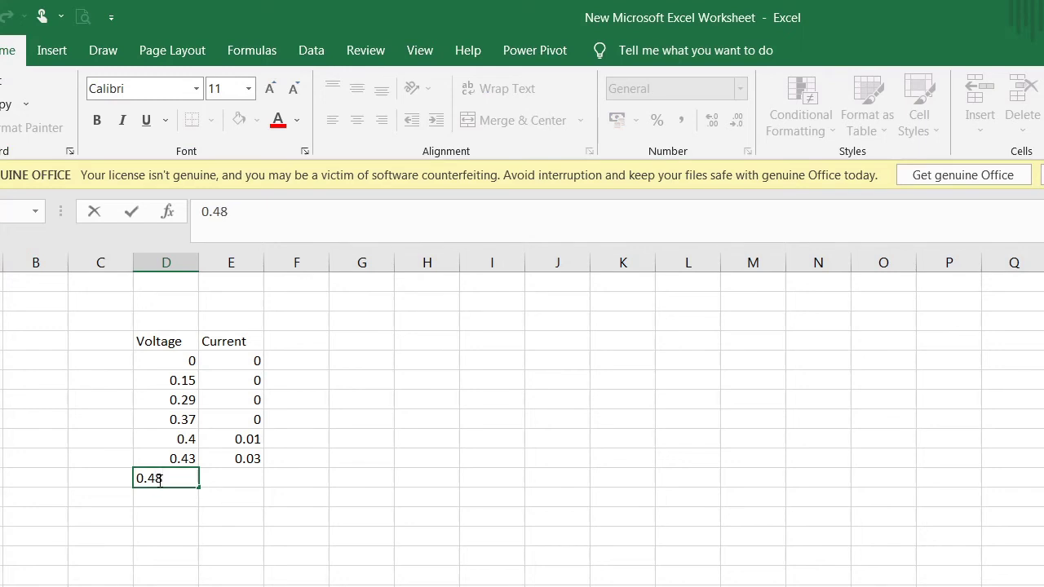
key(Tab)
text(0.1)
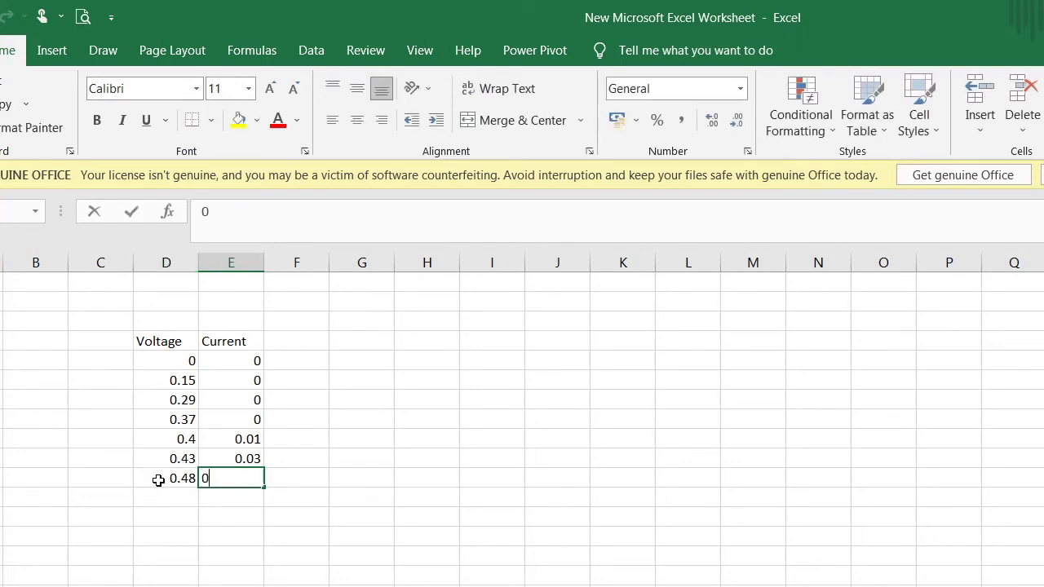
click(792, 461)
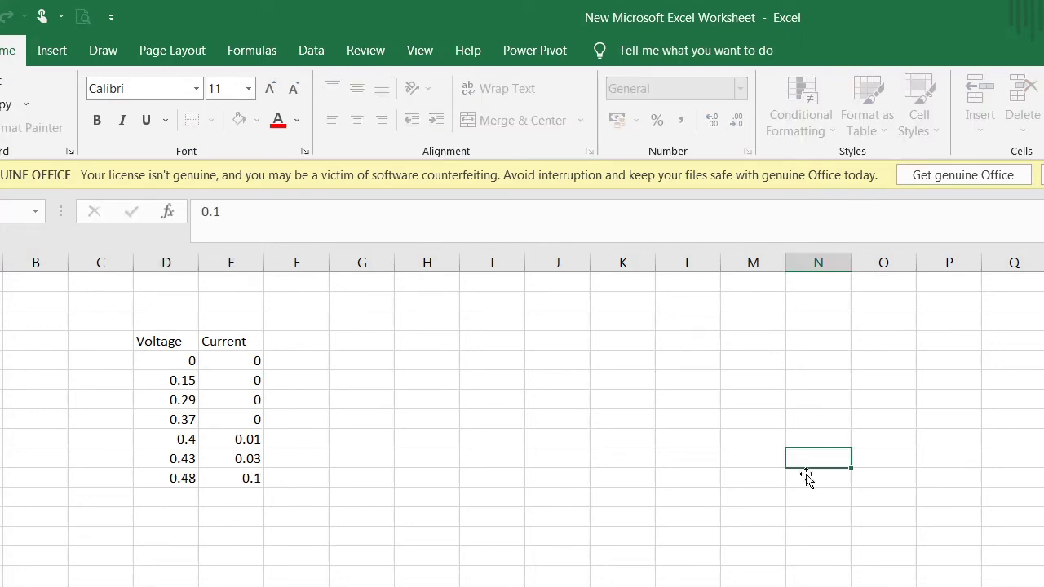
Switch to Proteus, raise potentiometer RV1 to 20% in the running simulation, and return to the Excel worksheet.
key(alt+Tab)
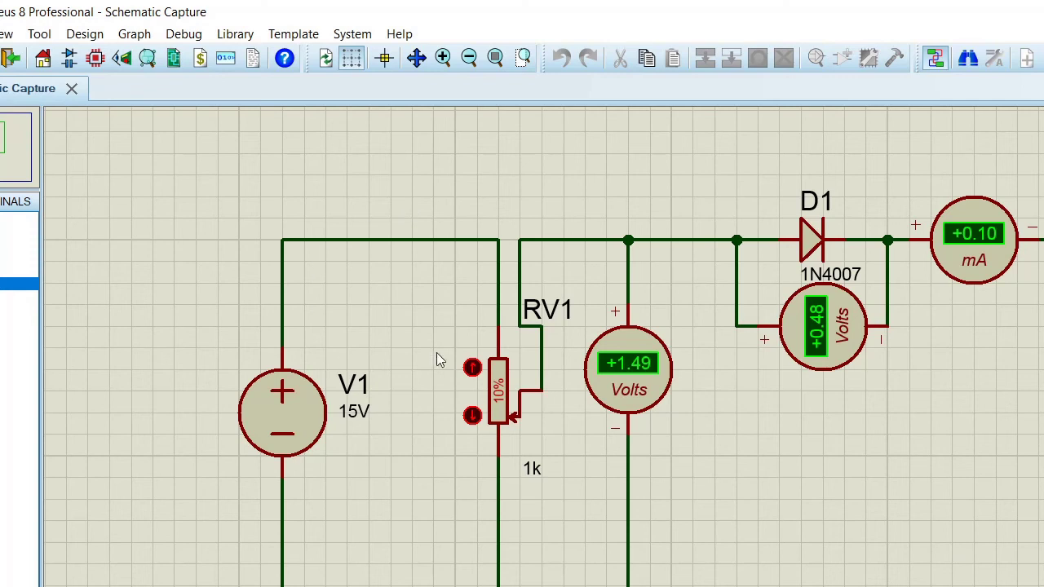
click(472, 367)
click(472, 367)
click(471, 367)
click(472, 367)
click(471, 367)
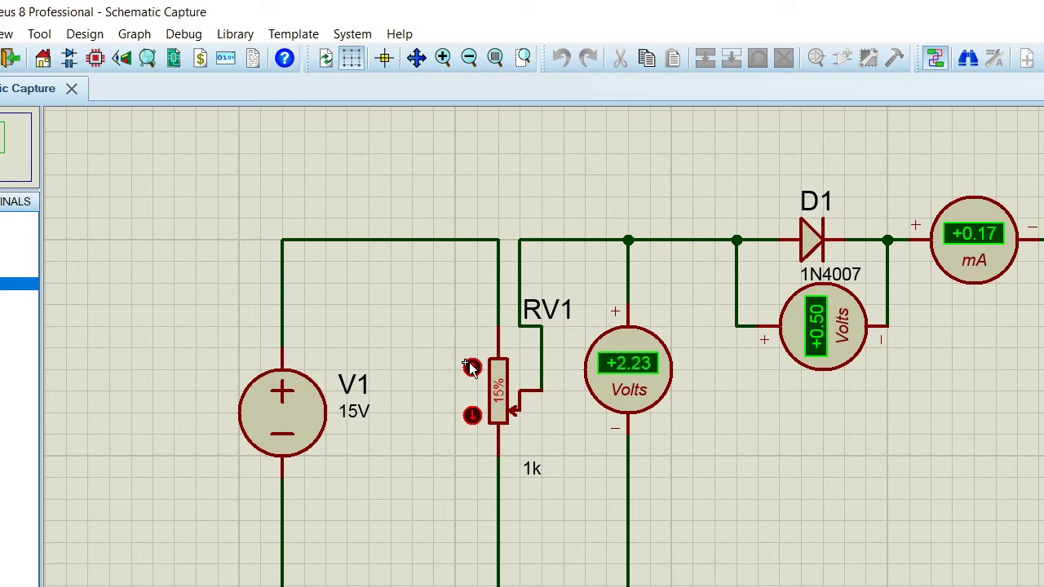
click(471, 367)
click(472, 367)
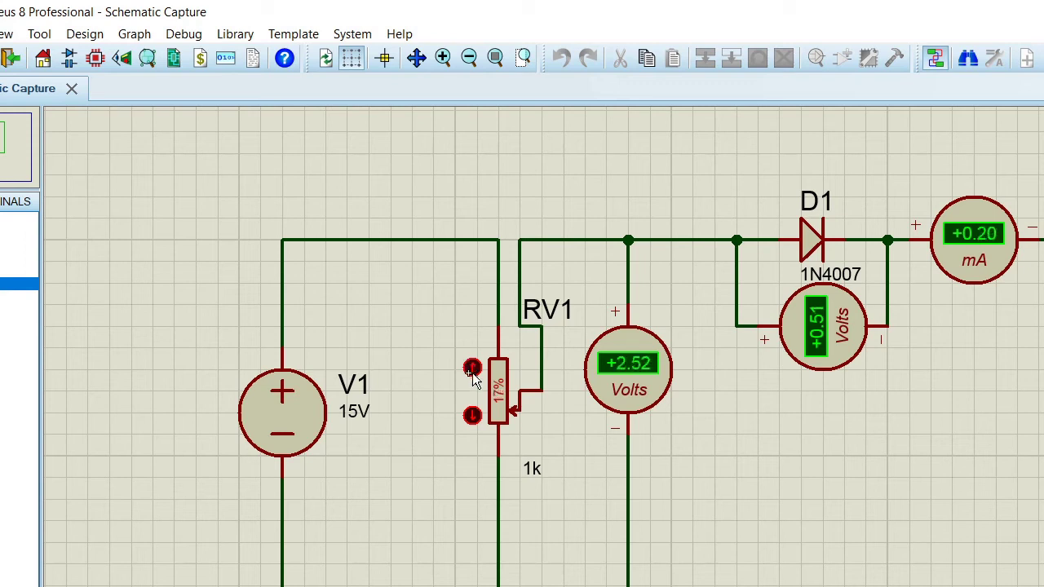
click(471, 367)
click(472, 369)
click(472, 369)
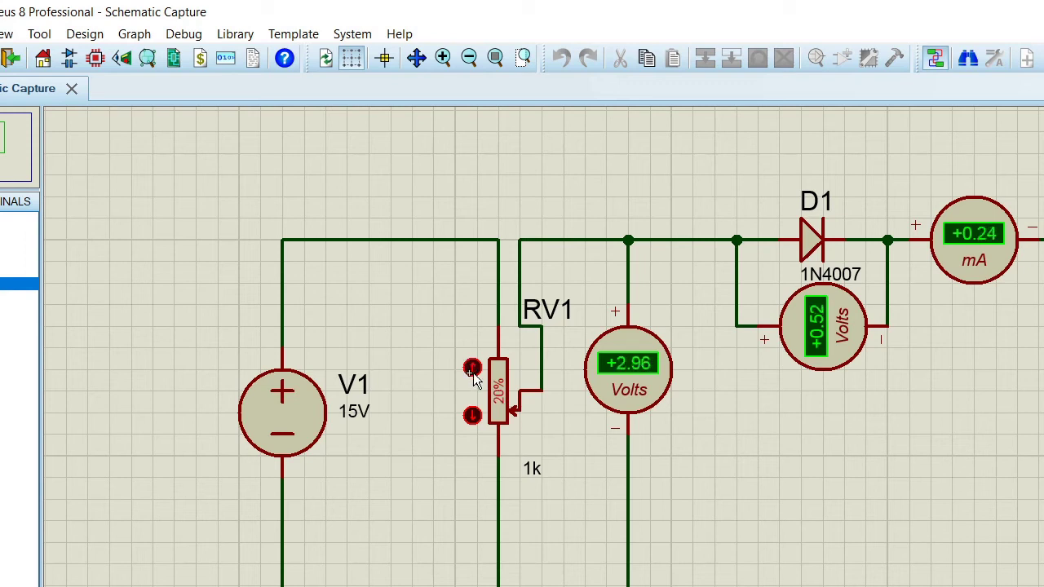
key(alt+Tab)
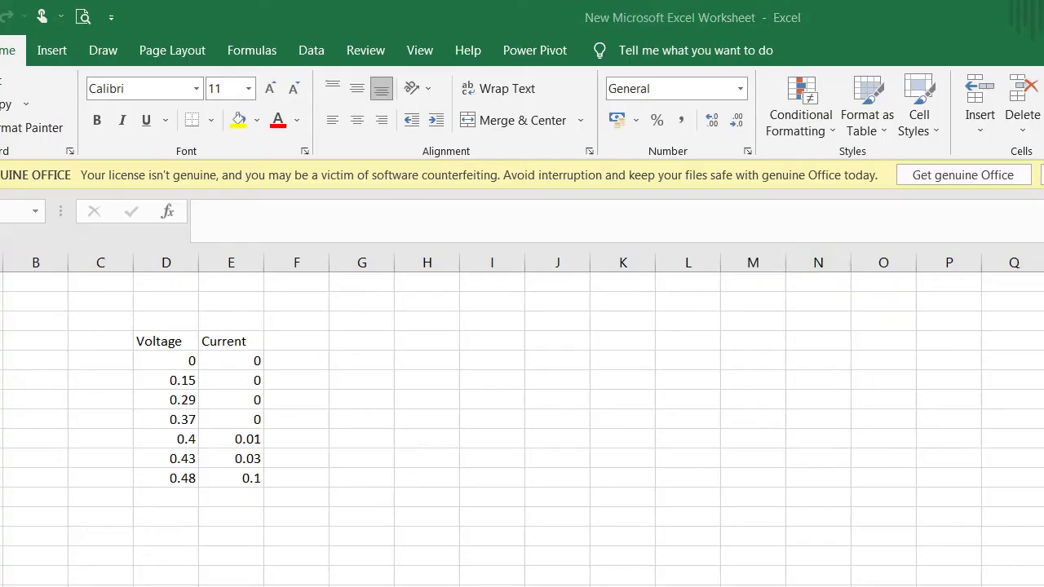
Record 0.52 as the next voltage in the Excel table, checking the diode voltmeter in Proteus for the reading.
click(172, 496)
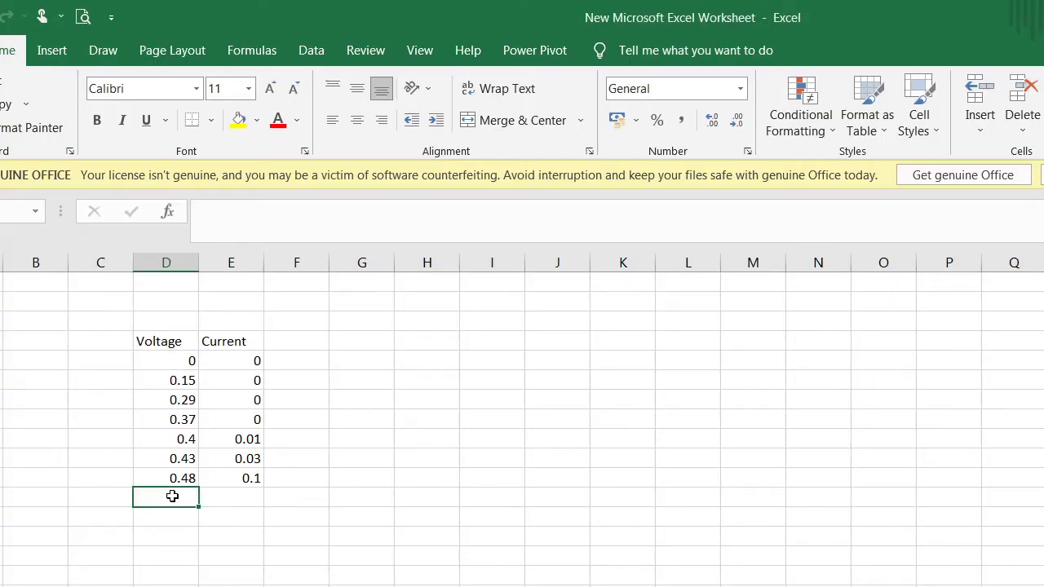
text(0.)
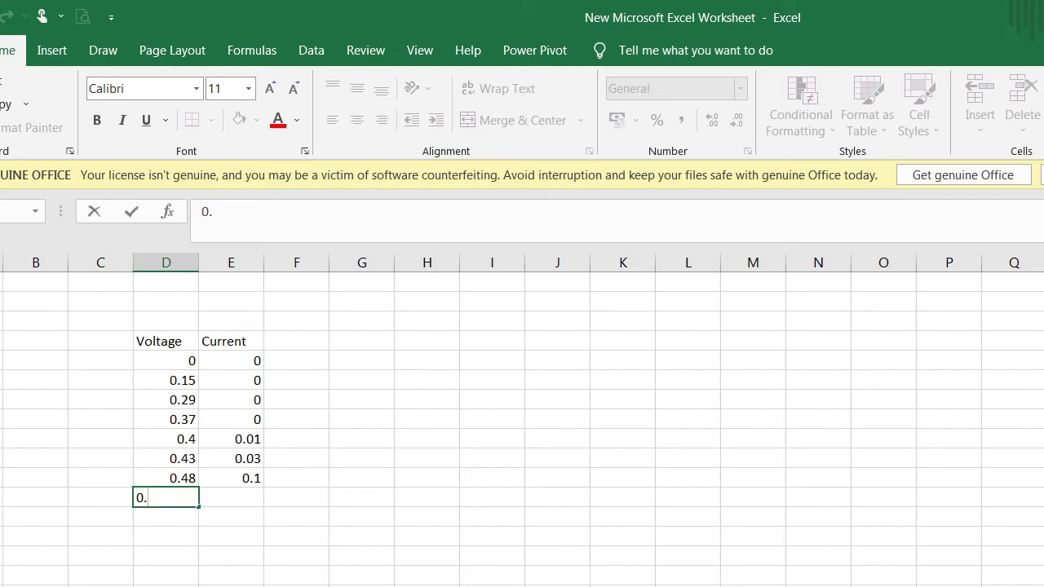
key(alt+Tab)
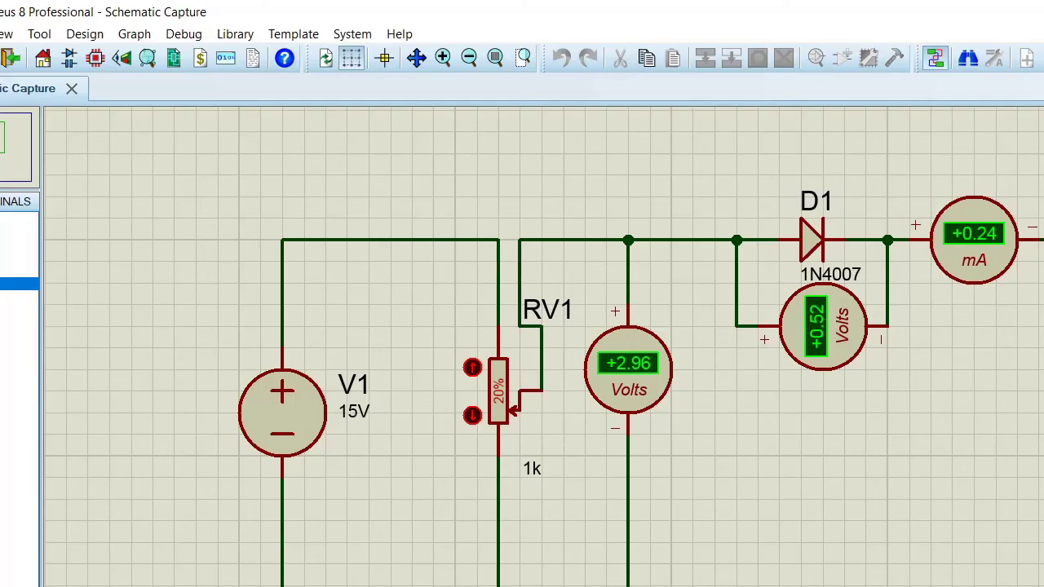
key(alt+Tab)
text(52)
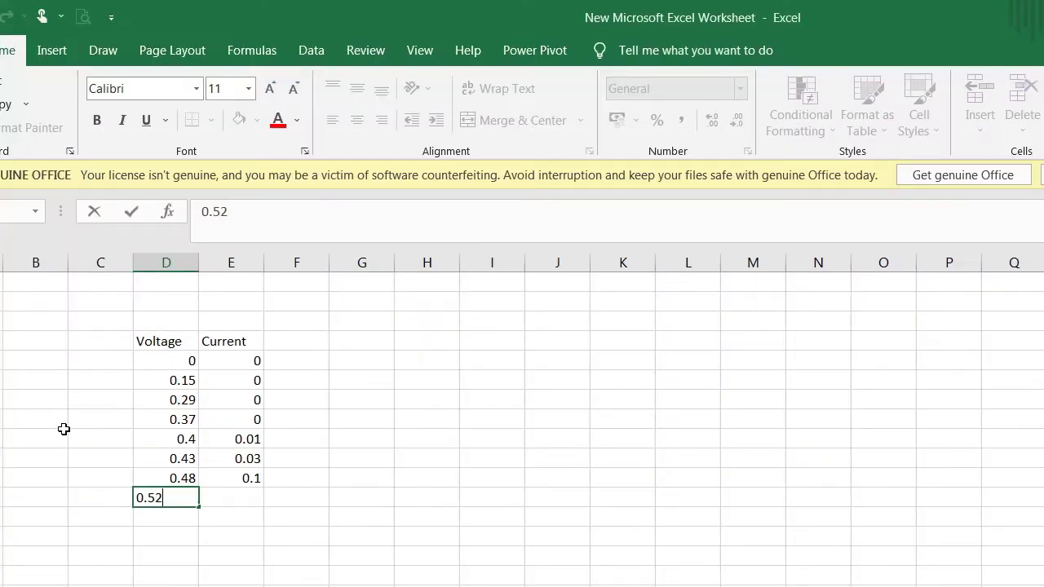
Check the ammeter in Proteus, return to Excel, and record 0.24 as the current beside the 0.52 voltage.
key(alt+Tab)
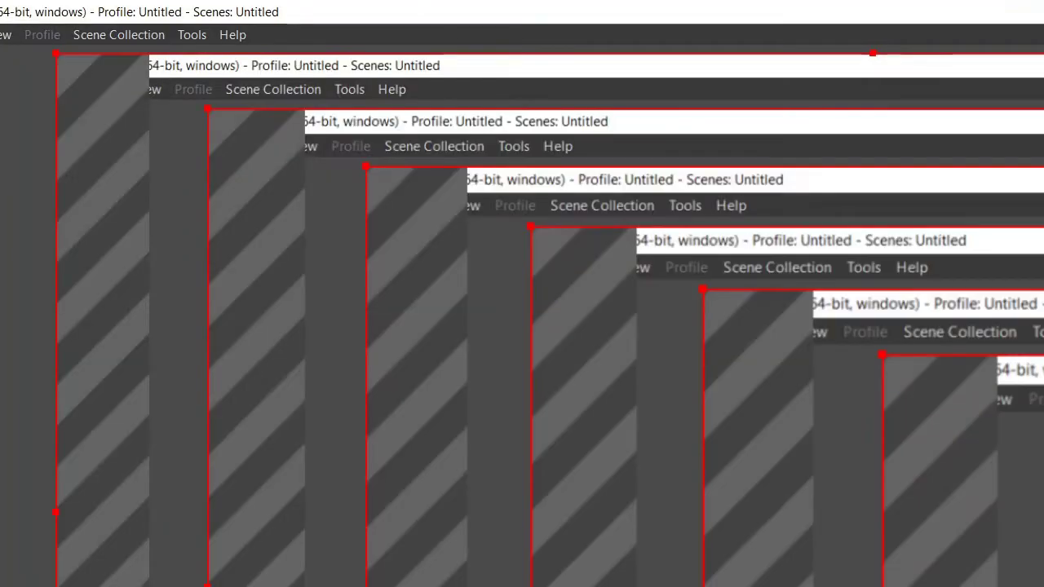
key(alt+Tab)
key(alt+Tab)
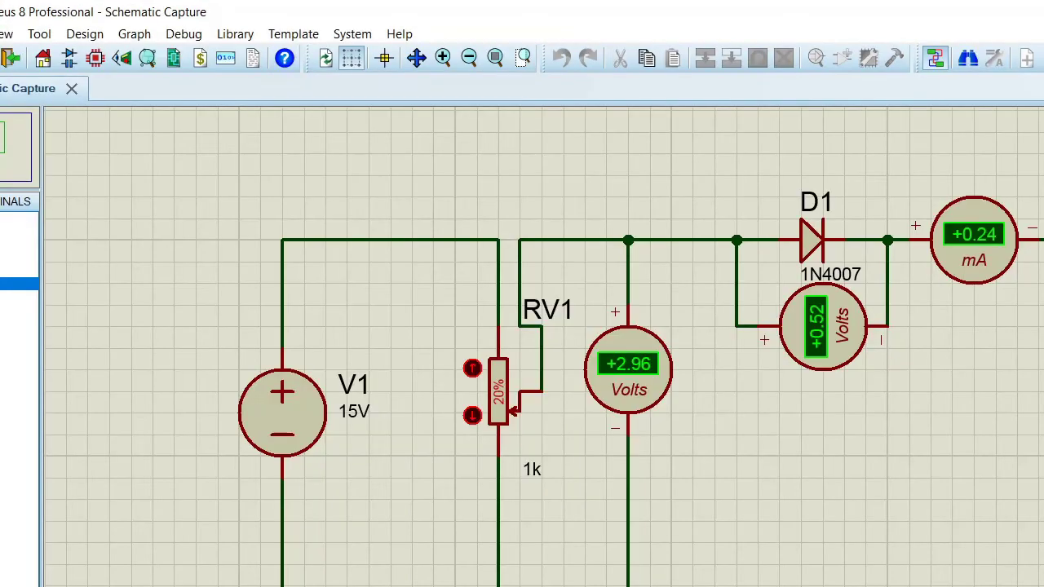
key(alt+Tab)
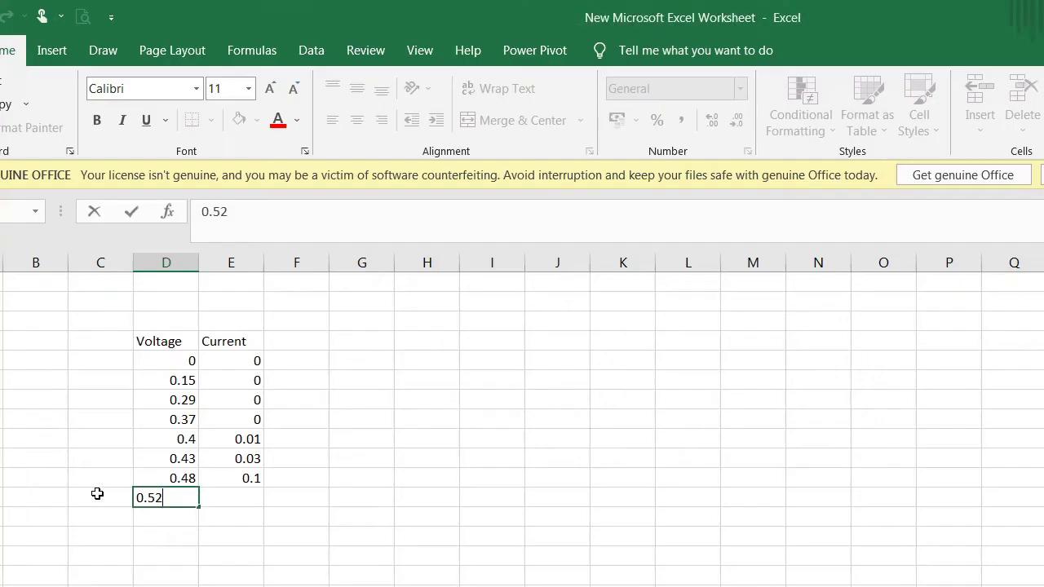
click(231, 498)
text(0.24)
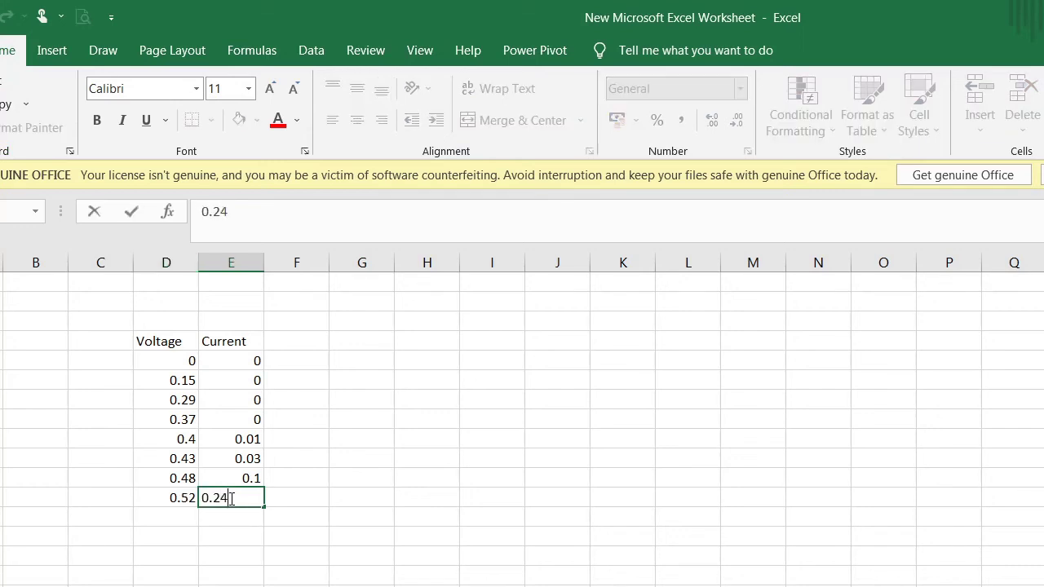
click(623, 477)
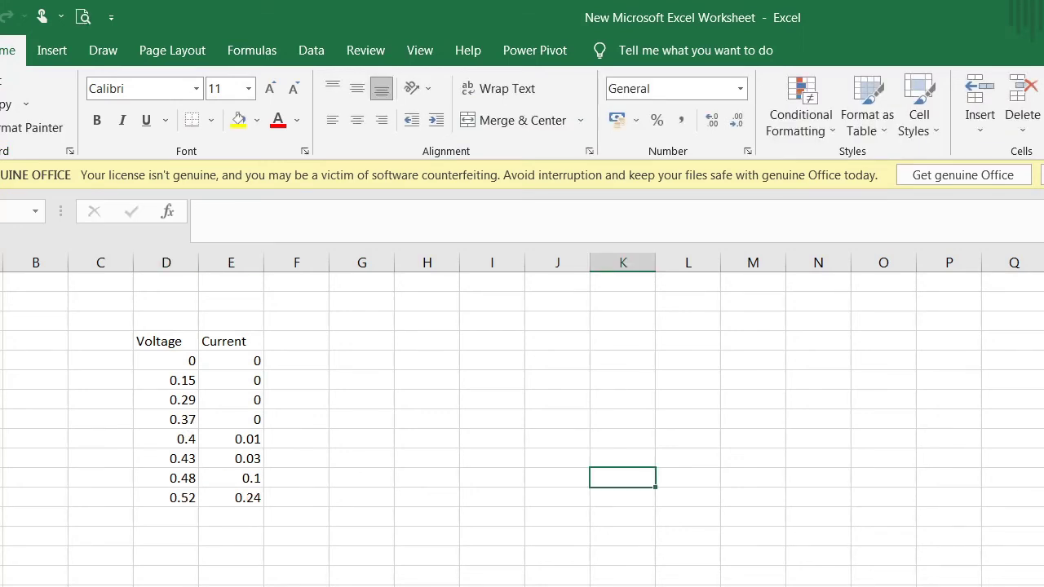
Switch to Proteus and raise potentiometer RV1 step by step to 34% in the running simulation.
key(alt+Tab)
click(472, 368)
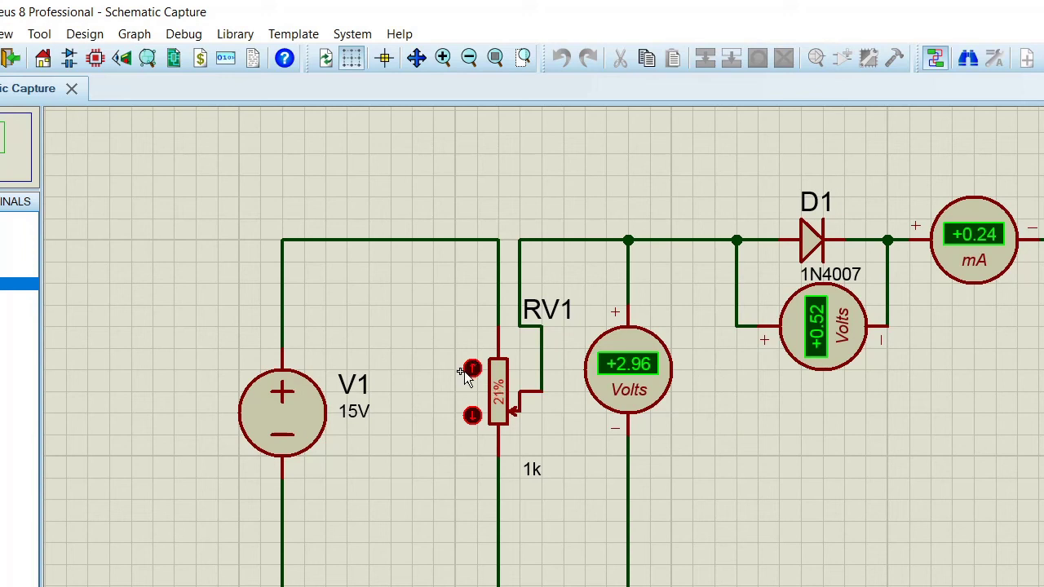
click(473, 368)
click(472, 368)
click(472, 368)
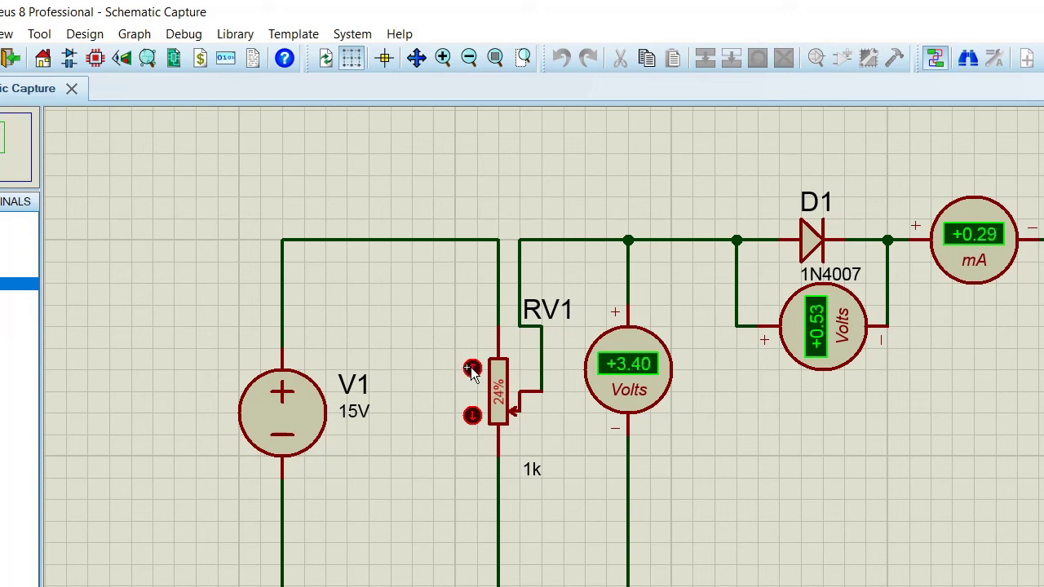
click(472, 368)
click(473, 368)
click(472, 367)
click(473, 369)
click(473, 369)
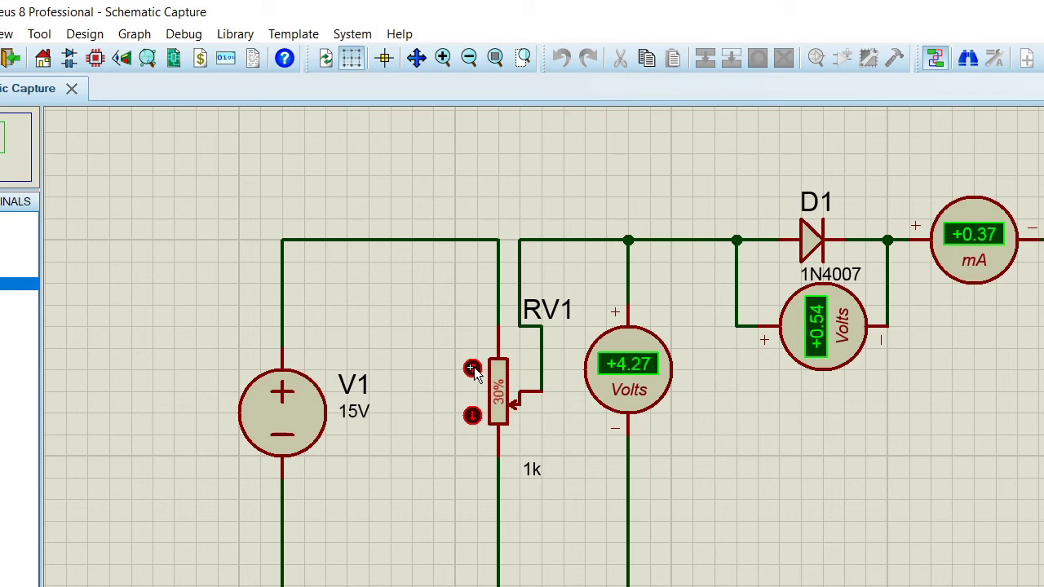
click(473, 369)
click(473, 369)
click(473, 369)
click(473, 368)
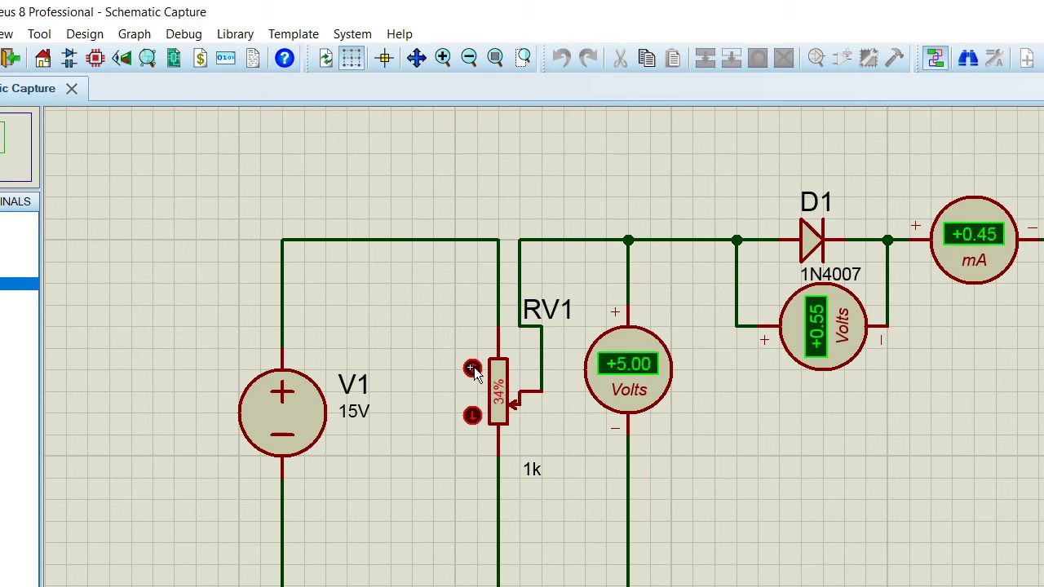
Switch to Excel and record 0.55 as the next voltage with a current of 0.45.
key(alt+Tab)
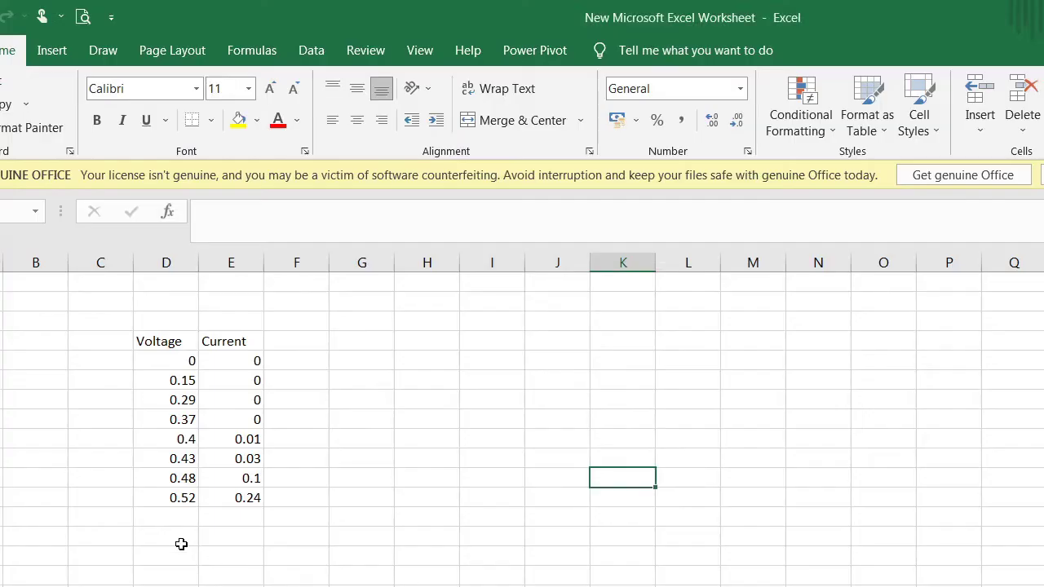
click(183, 518)
text(0.55)
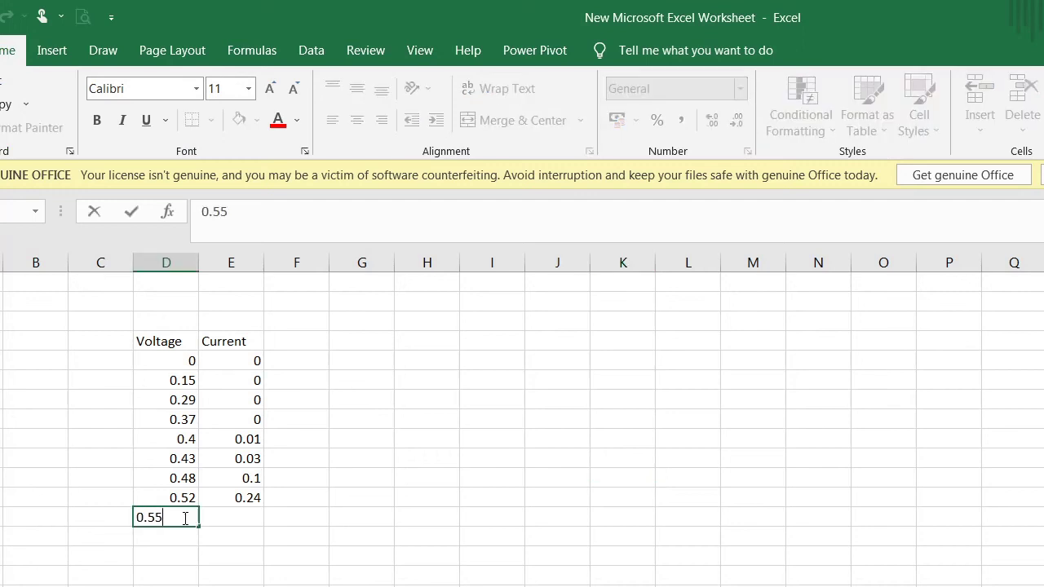
key(Tab)
text(0.45)
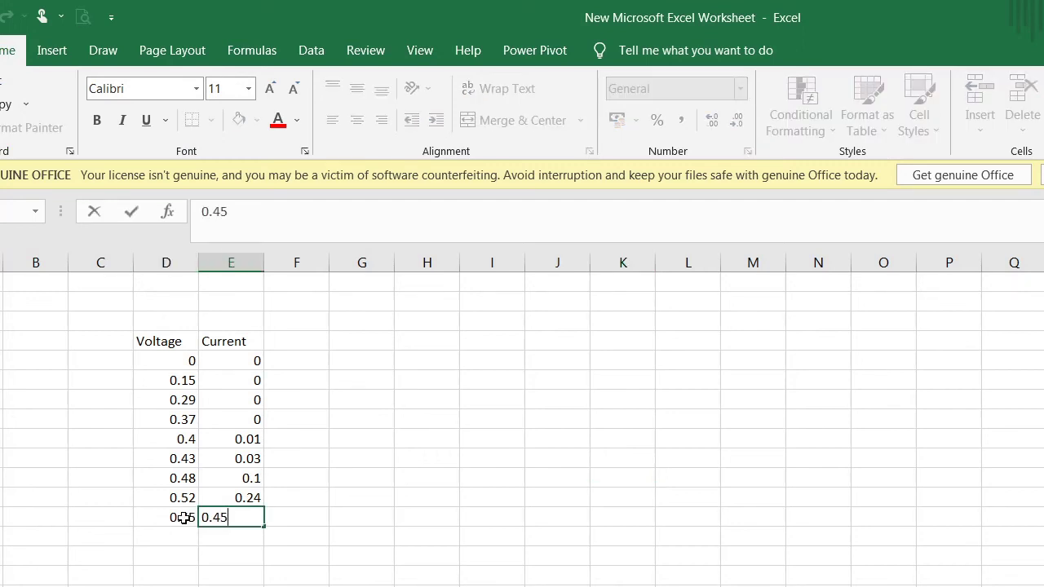
key(Return)
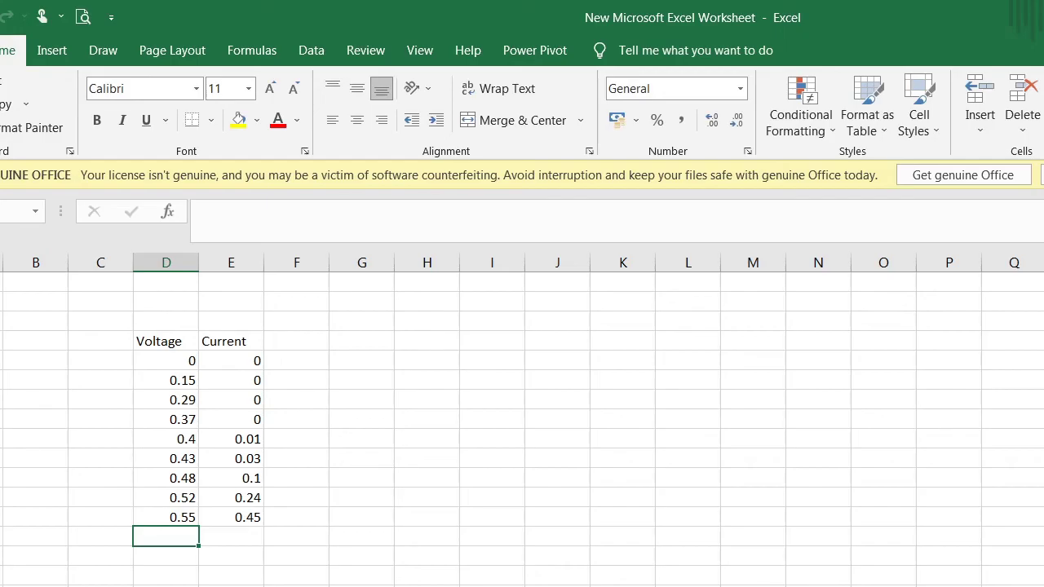
Switch to Proteus and raise potentiometer RV1 step by step to 46% in the running simulation.
key(alt+Tab)
click(472, 369)
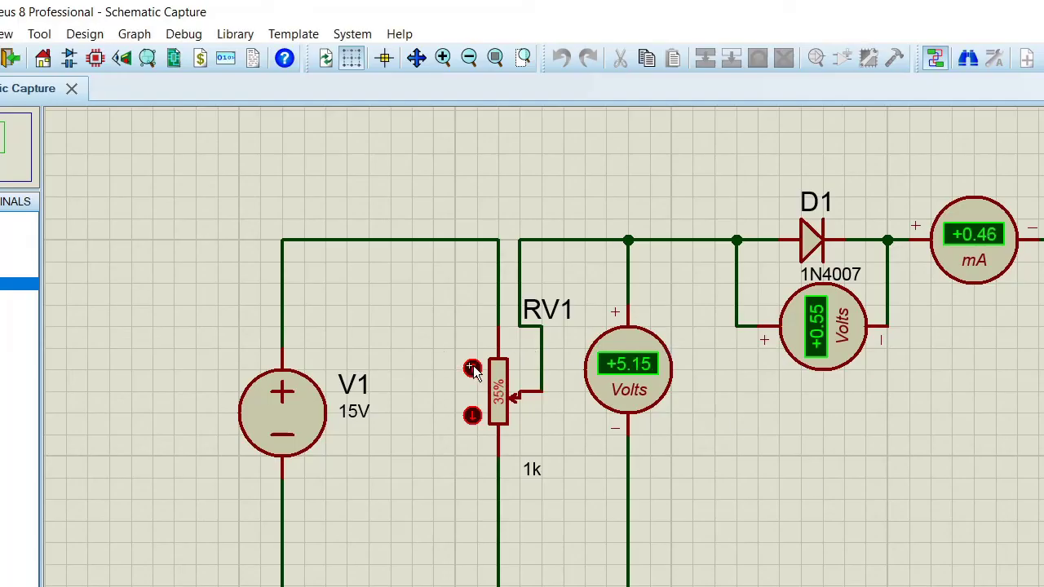
click(472, 368)
click(471, 369)
click(471, 369)
click(471, 369)
click(471, 369)
click(472, 368)
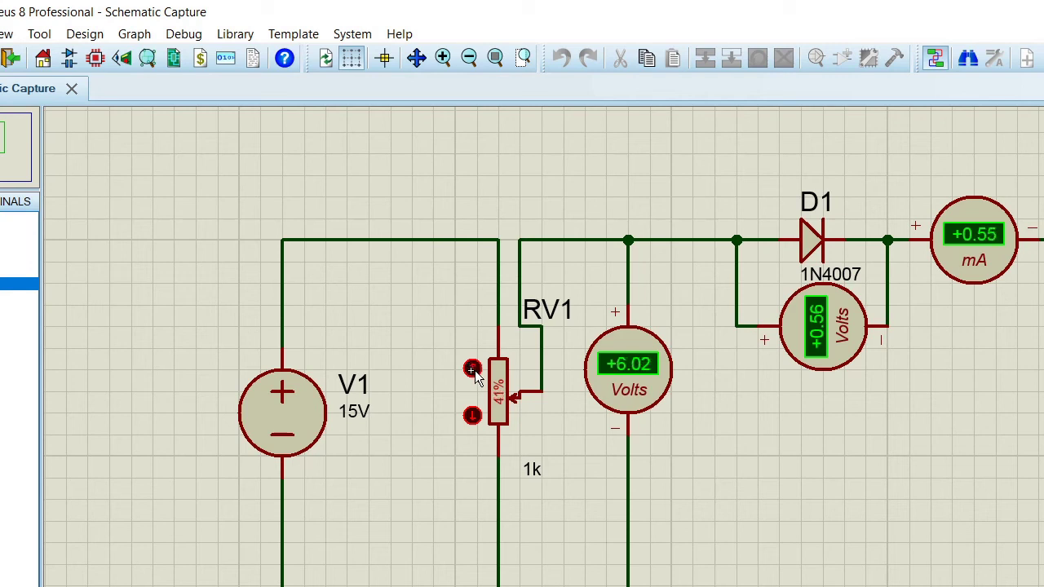
click(471, 369)
click(472, 369)
click(471, 369)
click(471, 369)
click(474, 371)
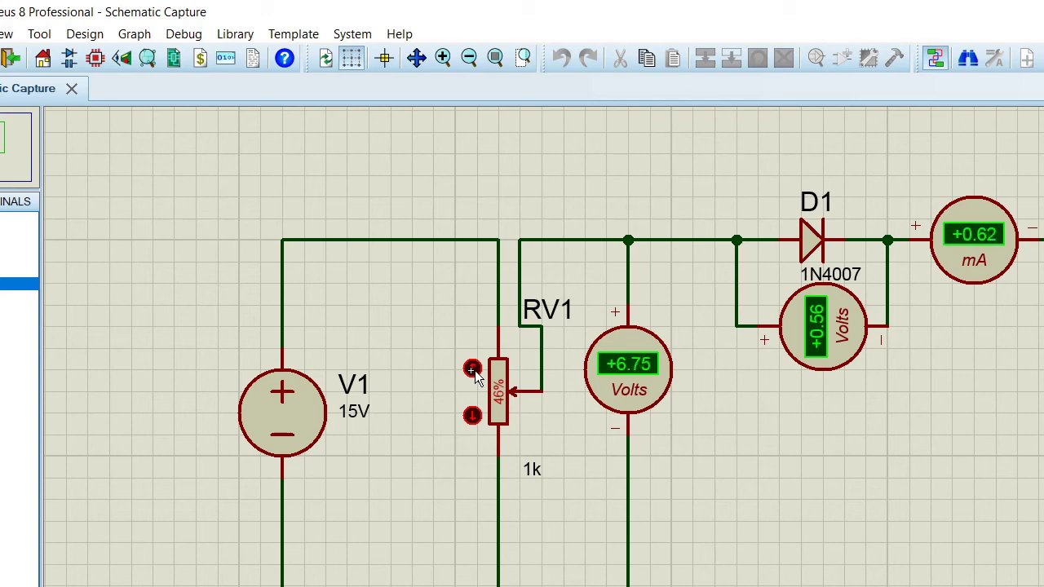
Switch to Excel and record 0.56 as the next voltage with a current of 0.62.
key(alt+Tab)
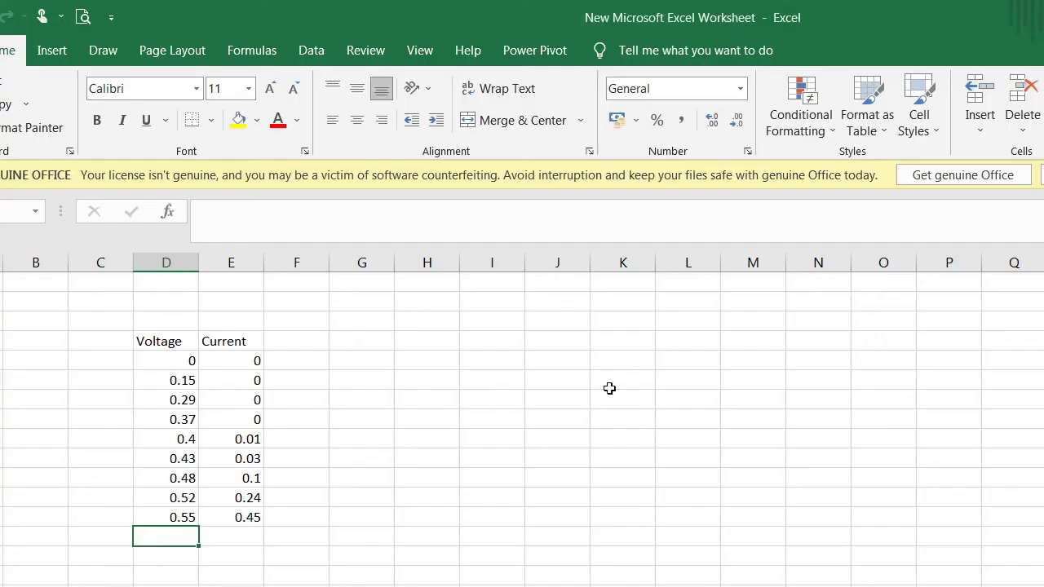
text(0.56)
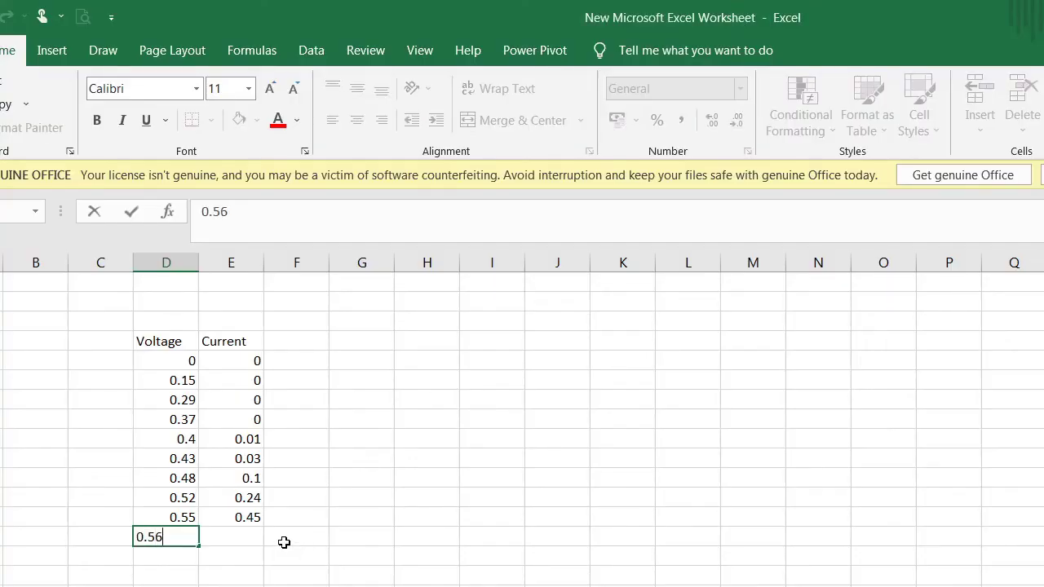
key(Tab)
text(0.62)
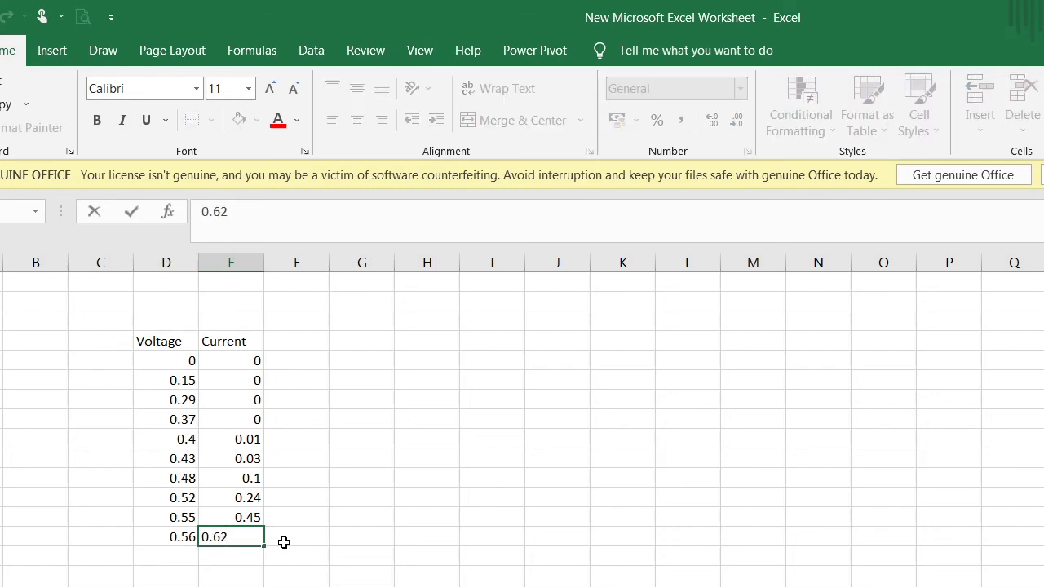
Switch to Proteus and raise potentiometer RV1 step by step to 81% in the running simulation.
key(alt+Tab)
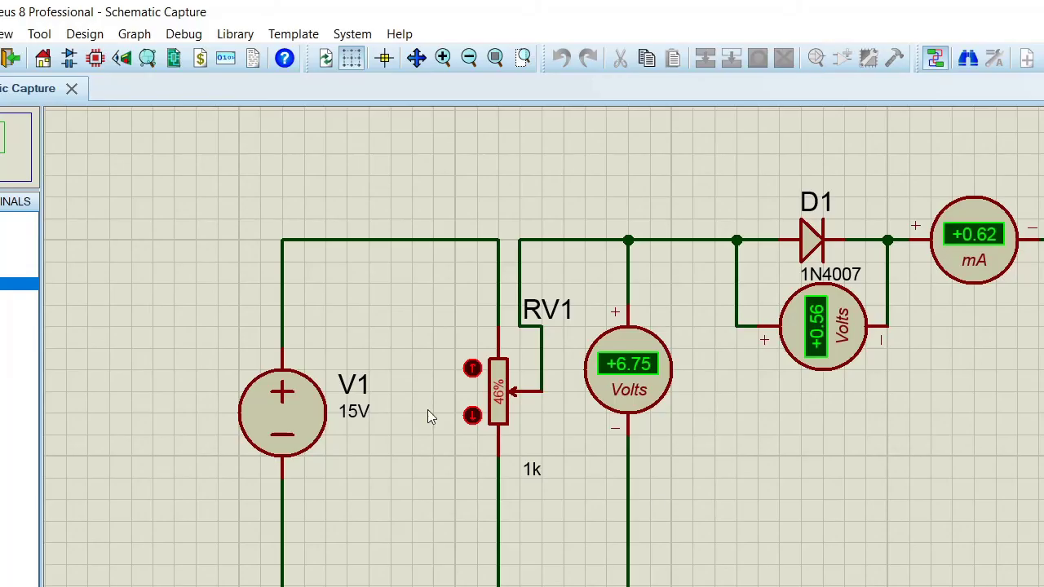
click(472, 369)
click(472, 369)
click(472, 369)
click(472, 369)
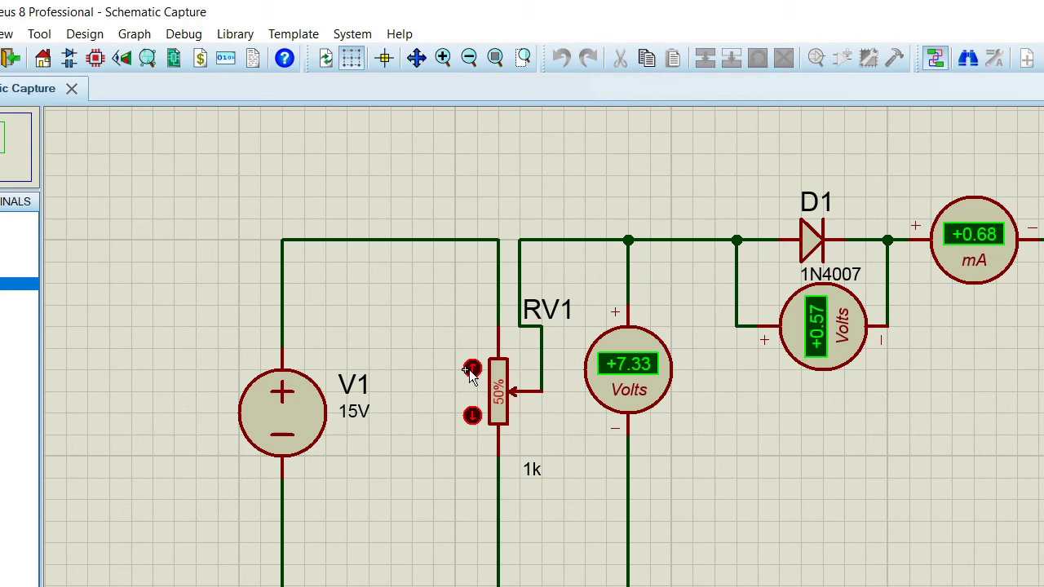
click(472, 368)
click(473, 368)
click(473, 370)
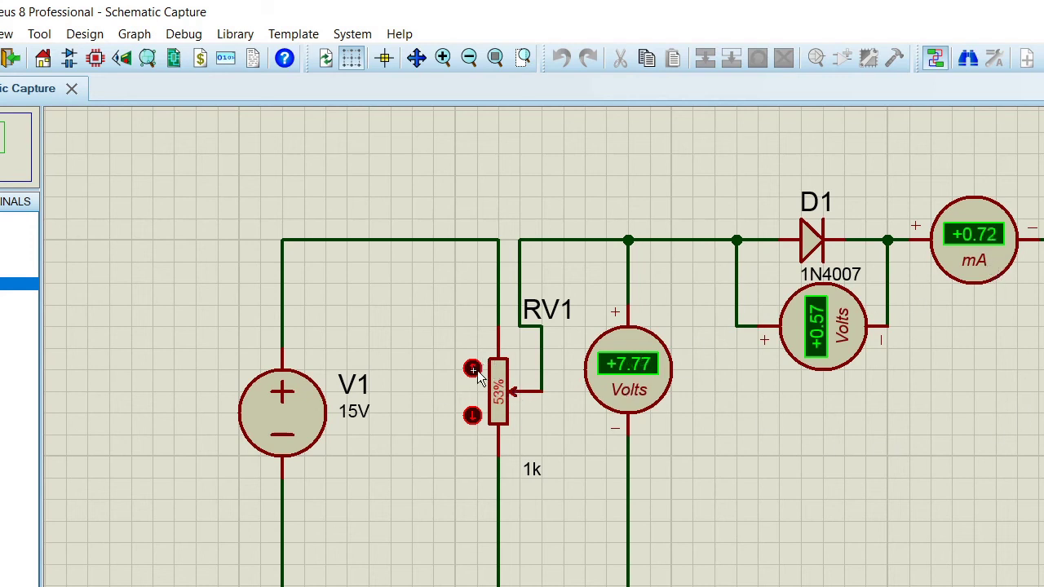
click(473, 370)
click(473, 370)
click(473, 369)
click(473, 370)
click(473, 369)
click(474, 369)
click(473, 370)
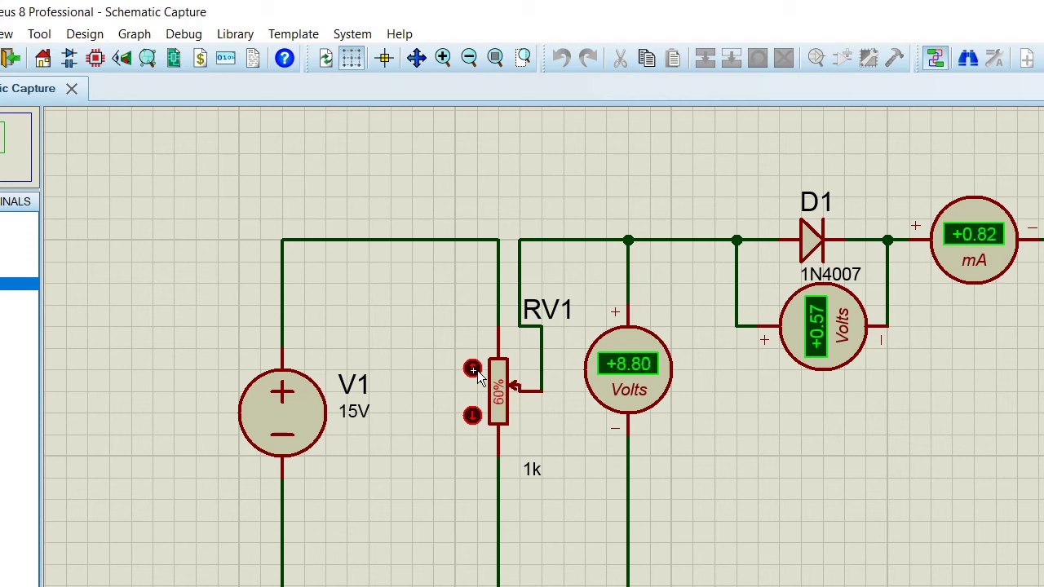
click(473, 370)
click(473, 370)
click(473, 369)
click(473, 369)
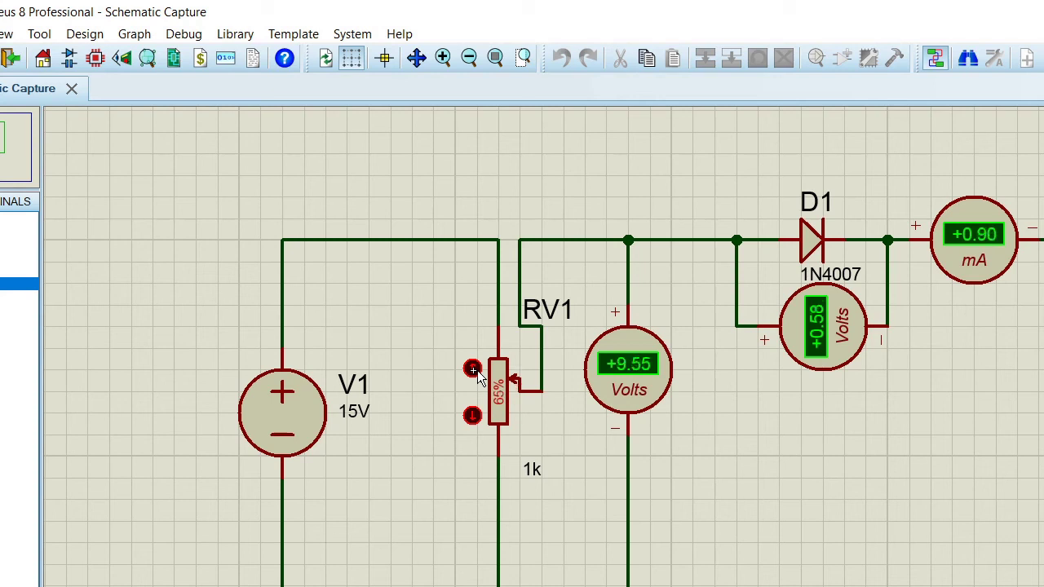
click(474, 369)
click(473, 370)
click(473, 369)
click(473, 370)
click(473, 370)
click(473, 370)
click(473, 369)
click(473, 369)
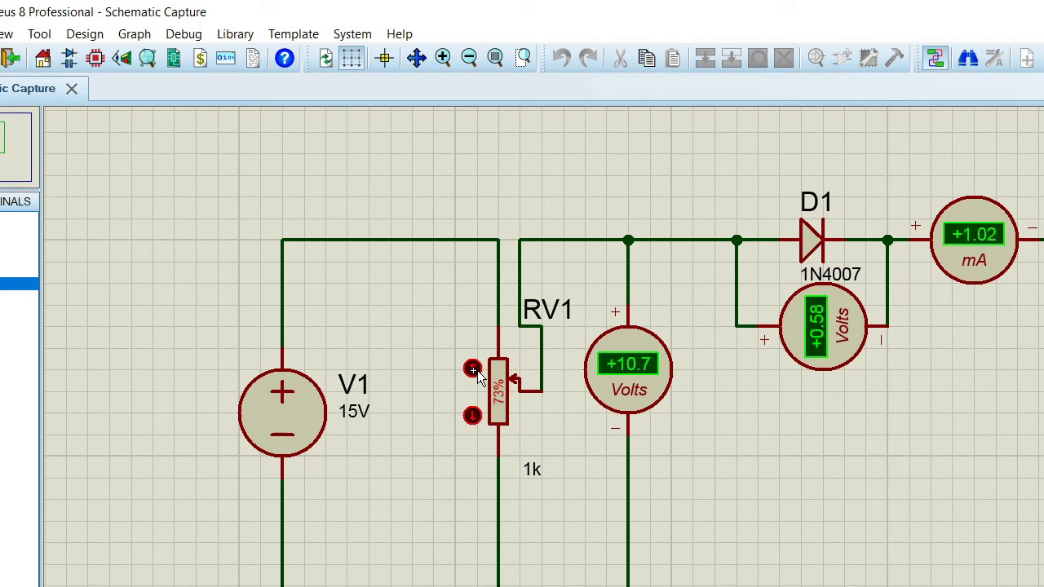
click(473, 370)
click(473, 370)
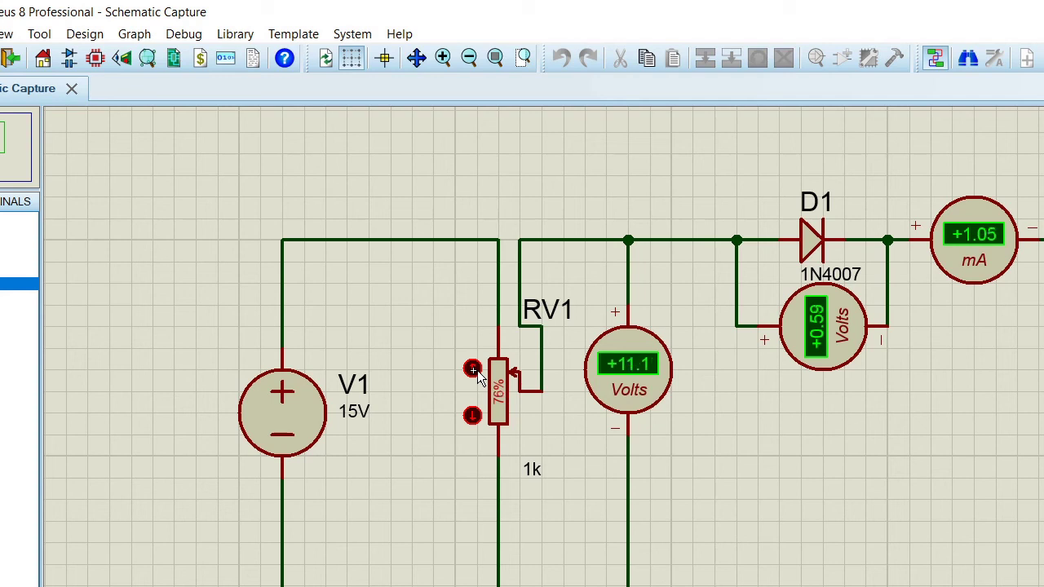
click(473, 369)
click(473, 369)
click(473, 369)
click(473, 370)
click(473, 369)
click(473, 370)
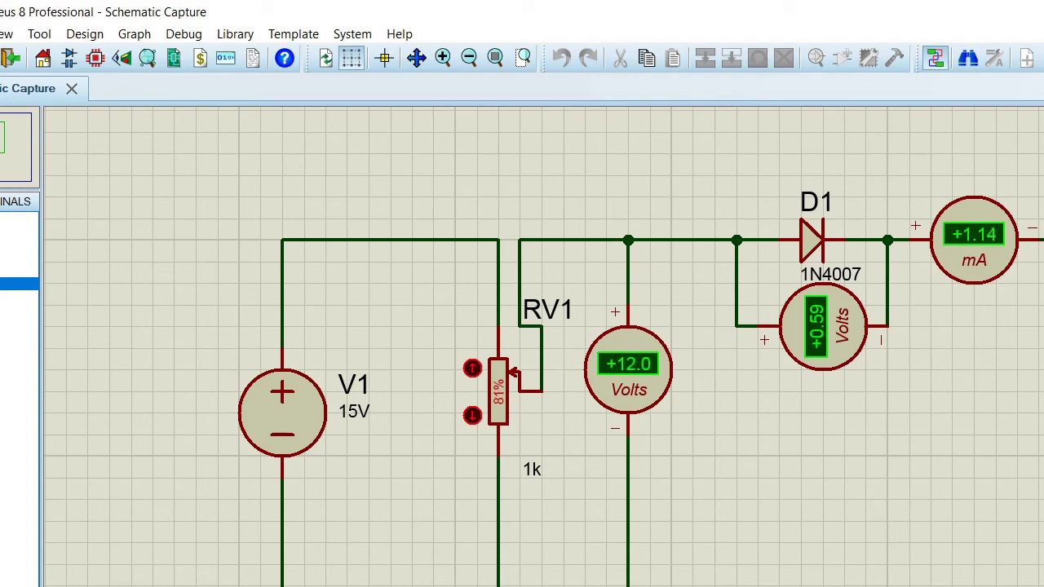
Switch to Excel, record 0.59 as the next voltage with a current of 1.14, and return to Proteus.
key(alt+Tab)
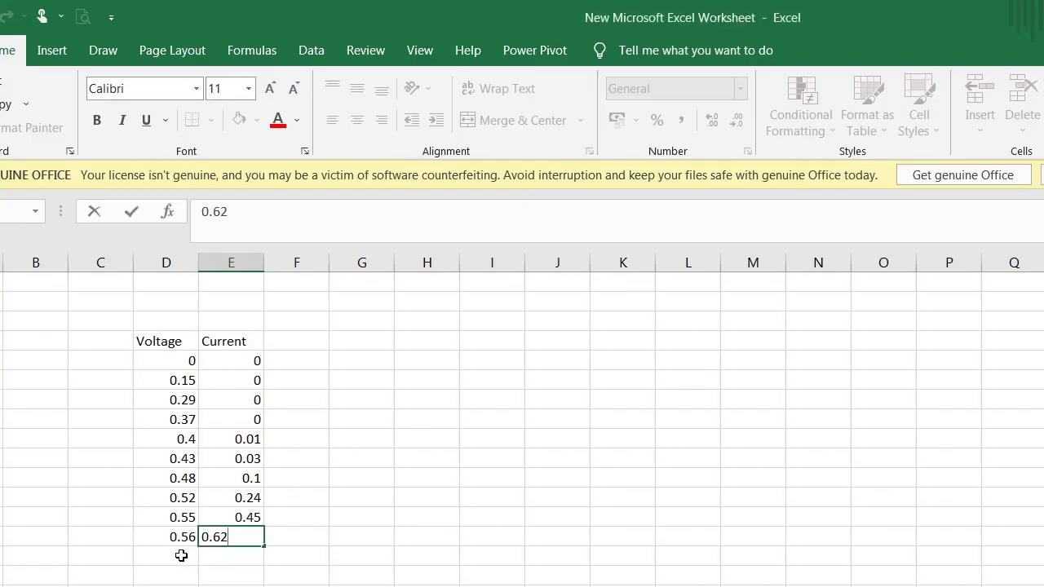
click(178, 555)
text(0.59)
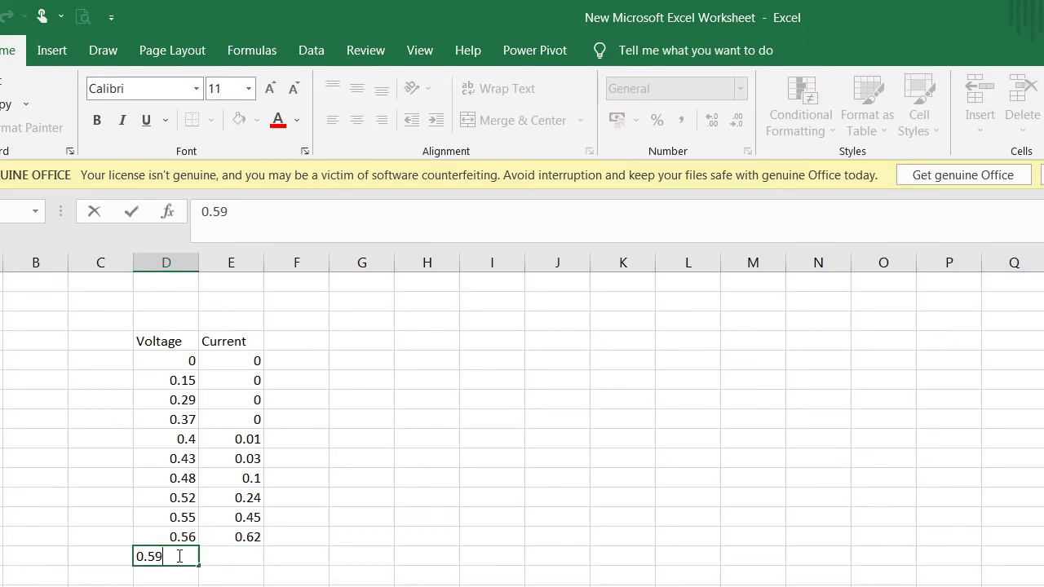
key(Tab)
text(1.14)
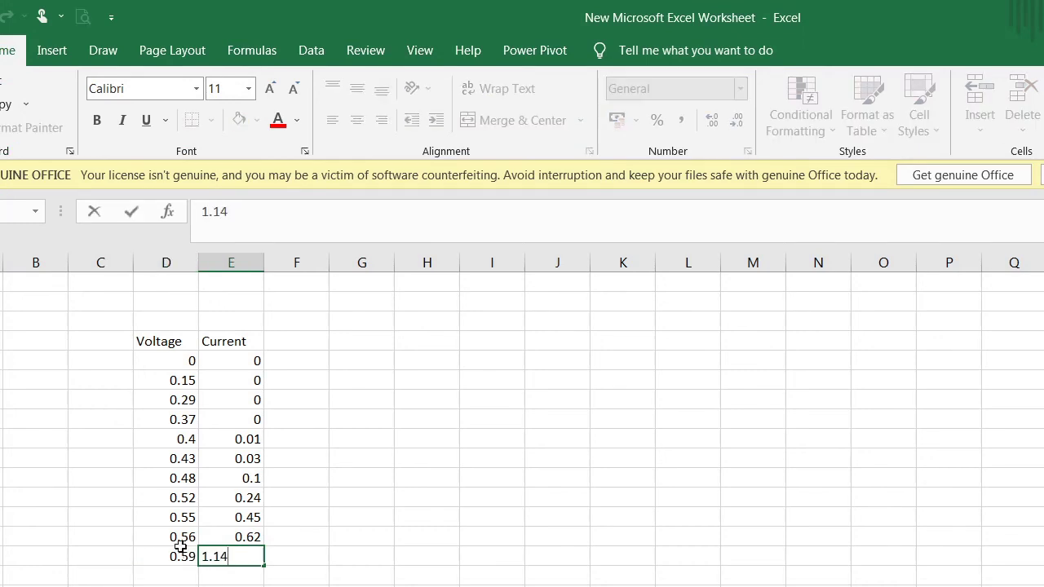
key(alt+Tab)
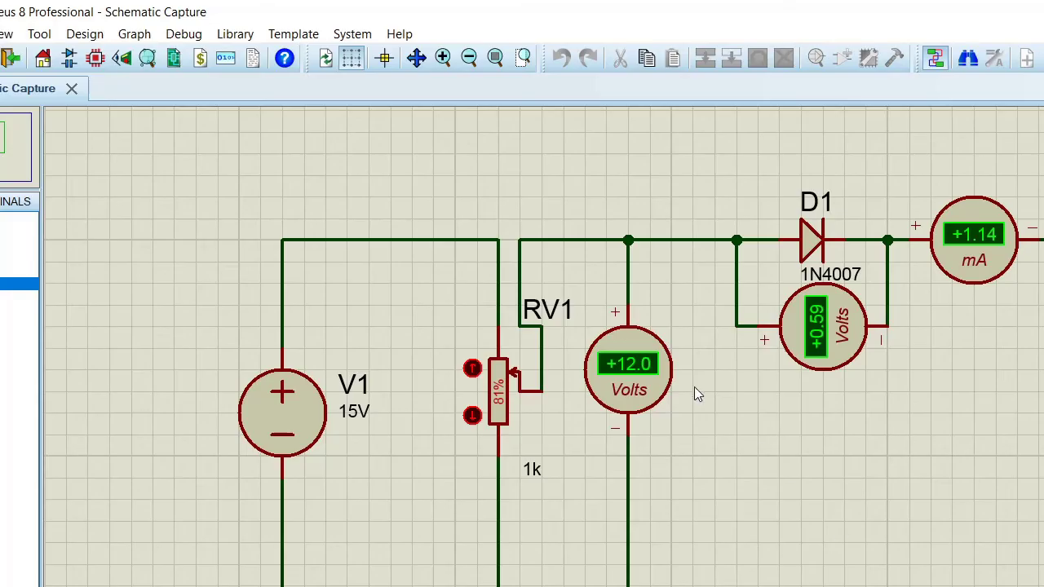
Raise potentiometer RV1 step by step past 96%, towards the upper end of its range, in the running simulation.
click(473, 368)
click(473, 369)
click(473, 368)
click(473, 368)
click(473, 369)
click(473, 368)
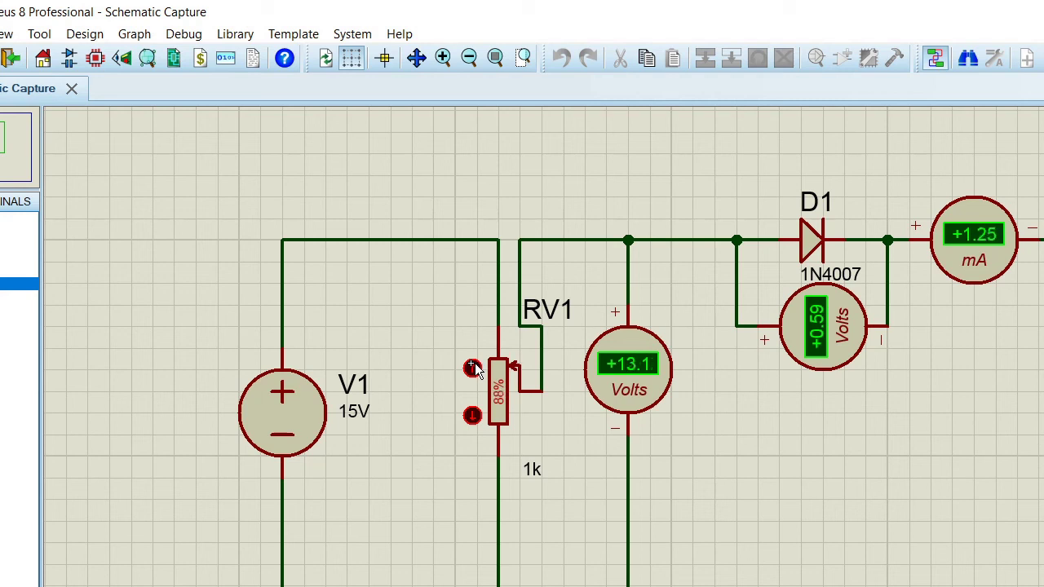
click(473, 369)
click(473, 368)
click(473, 369)
click(474, 369)
click(473, 368)
click(473, 369)
click(473, 368)
click(473, 368)
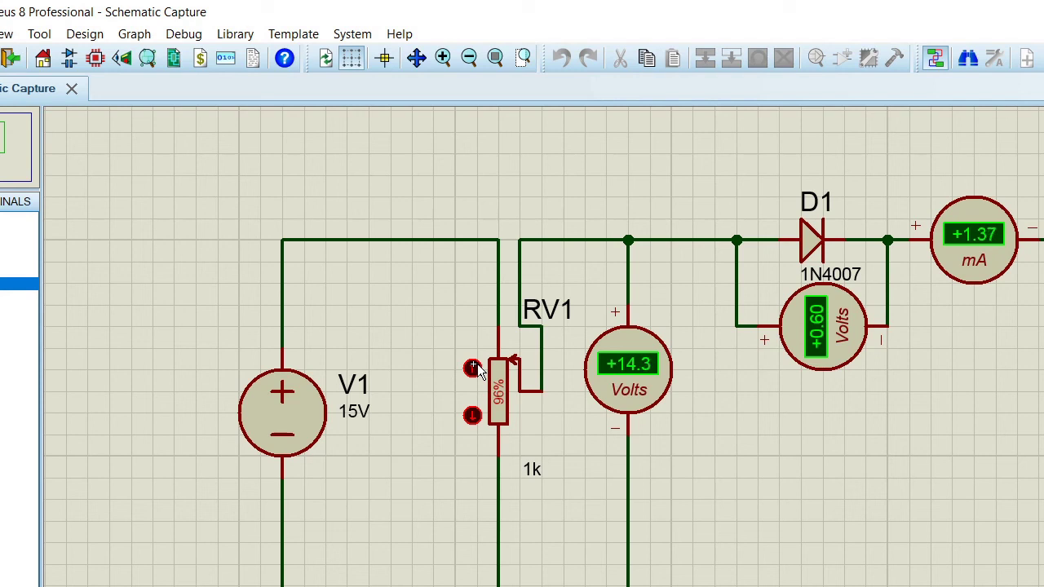
click(473, 369)
click(473, 369)
click(473, 369)
click(473, 368)
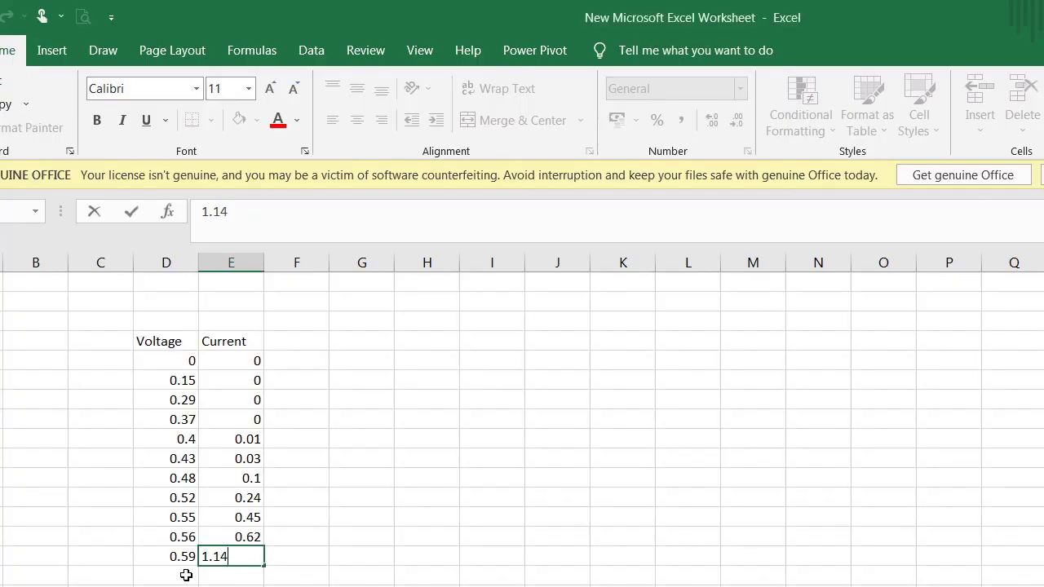
Switch to Excel and record 0.6 as the next voltage with a current of 1.3.
click(186, 575)
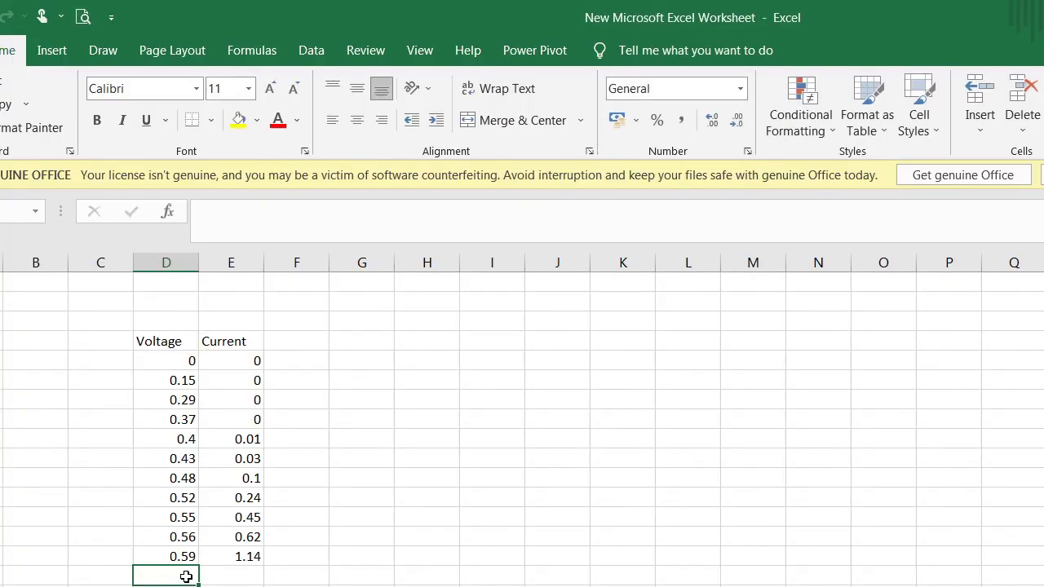
text(0.6)
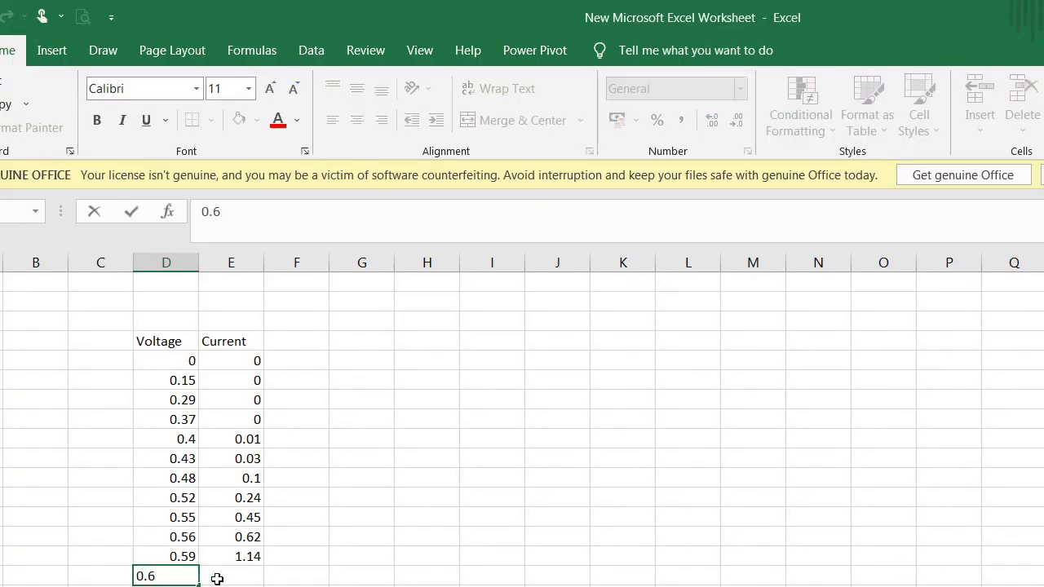
click(269, 570)
click(217, 574)
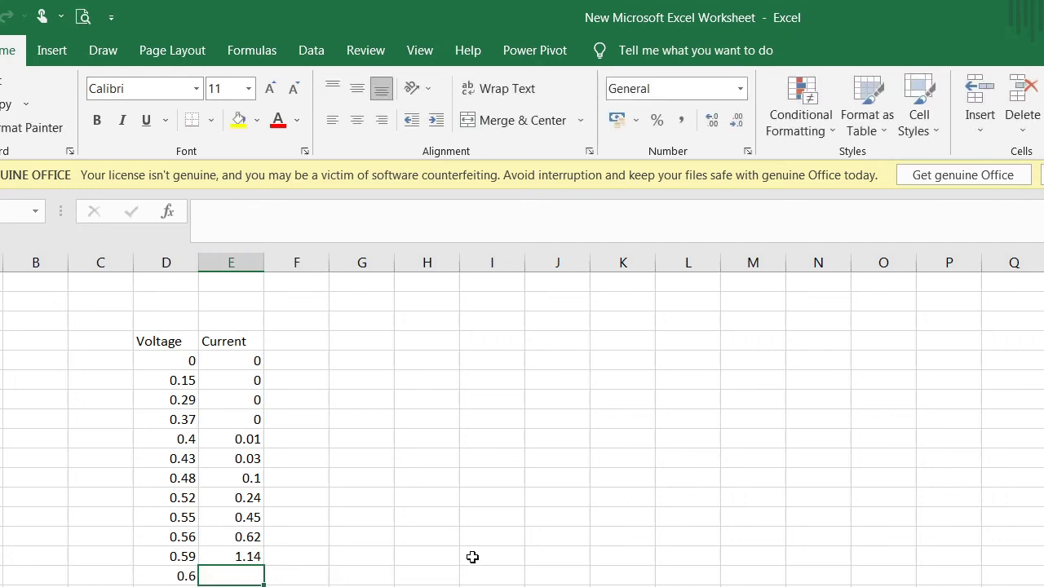
text(1.3)
click(543, 462)
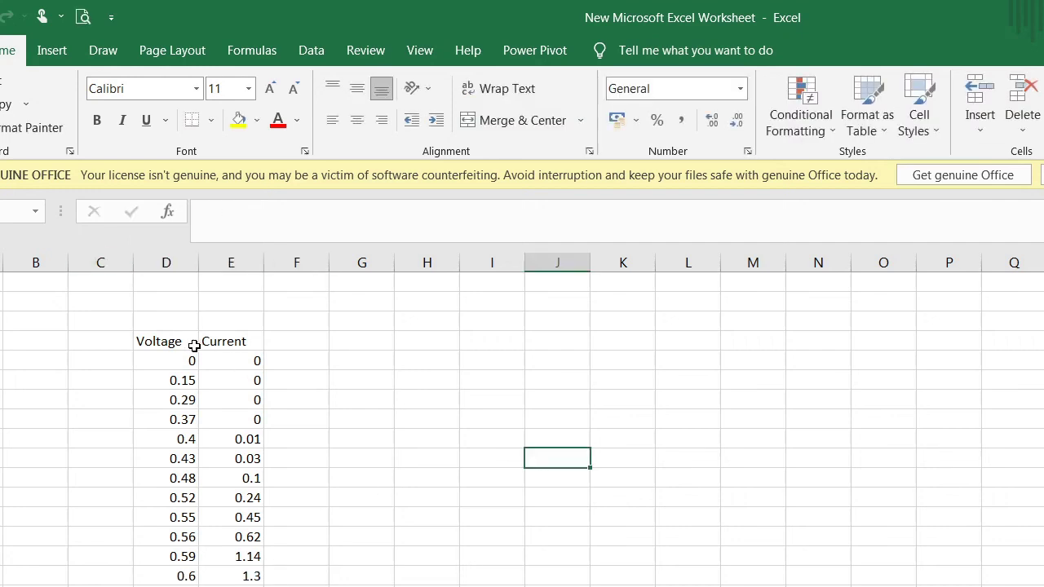
Insert the recommended Scatter chart from the whole Voltage and Current table, including its headers.
drag(185, 351, 229, 579)
click(52, 51)
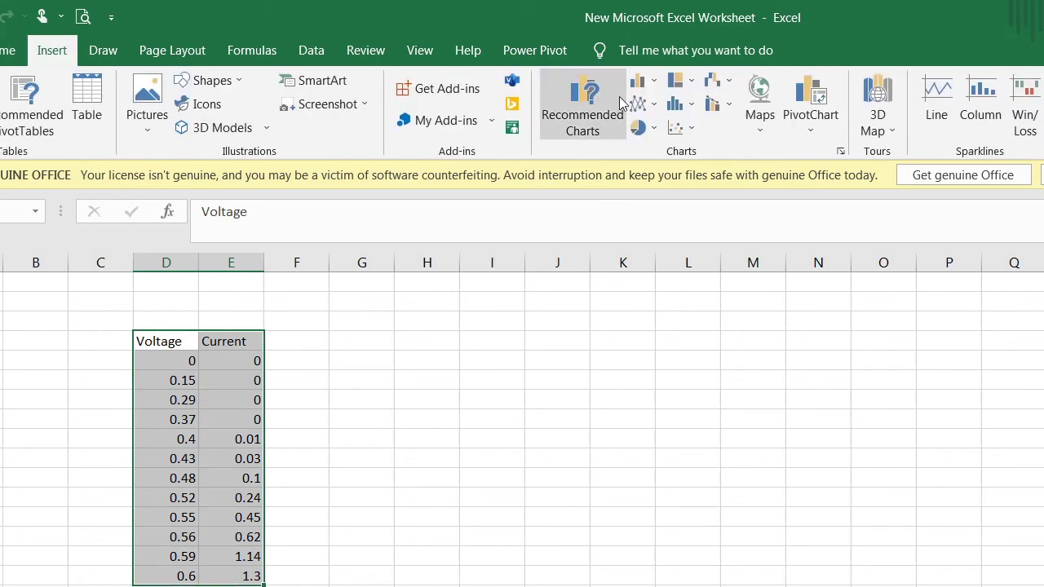
click(601, 118)
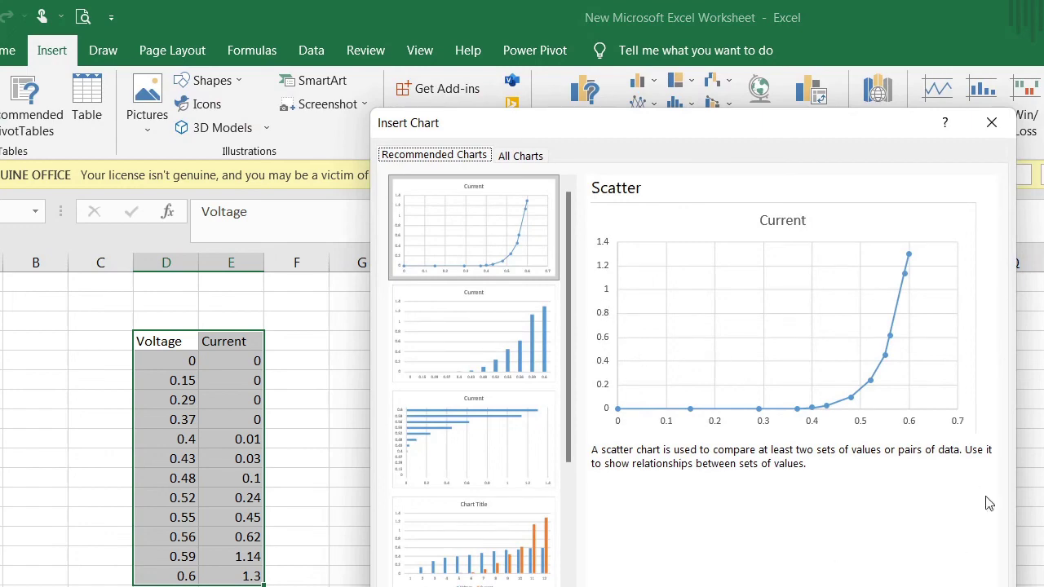
key(Return)
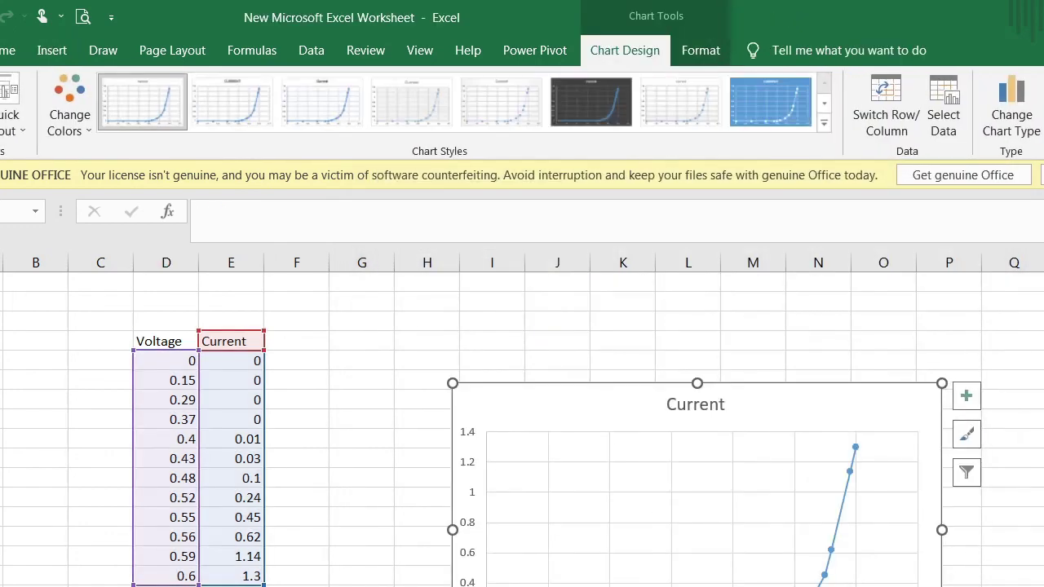